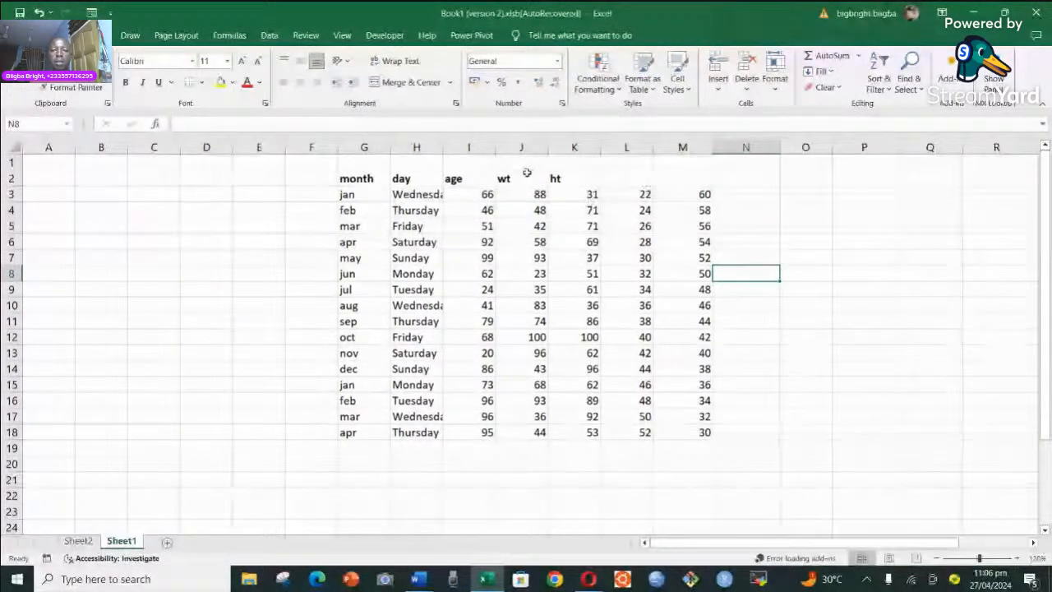
Enter the header "allowance" in cell L2 above the unlabelled column beside ht
{"action": "left_click", "coordinate": [639, 179]}
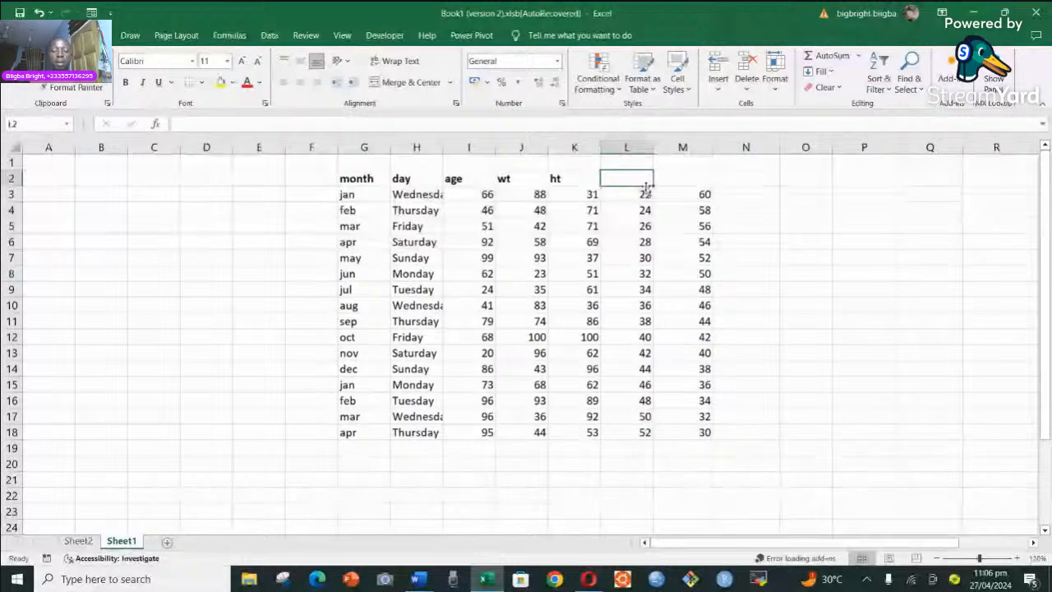
{"action": "type", "text": "a"}
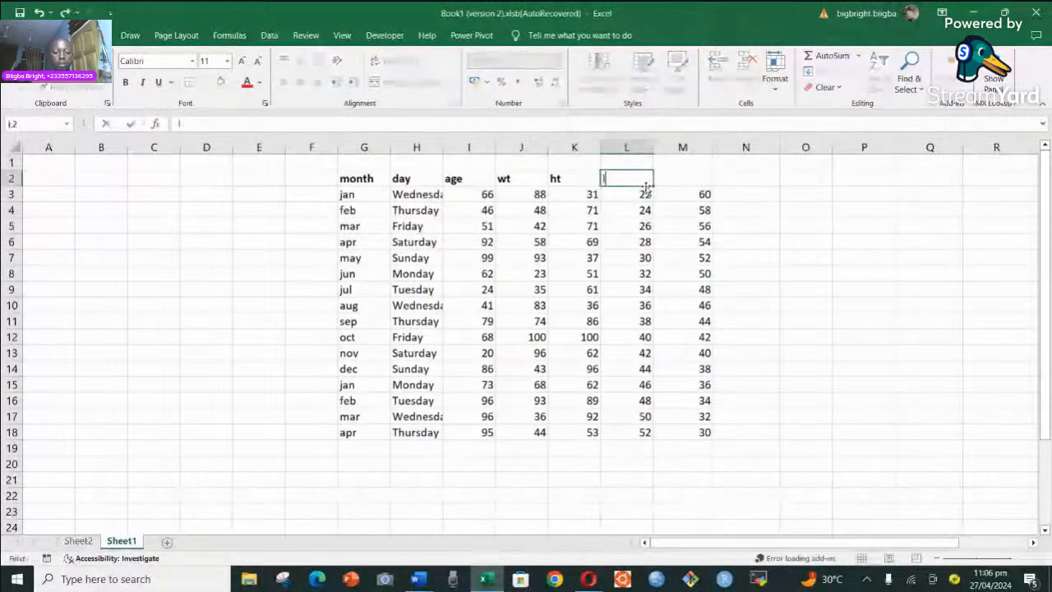
{"action": "type", "text": "llowam"}
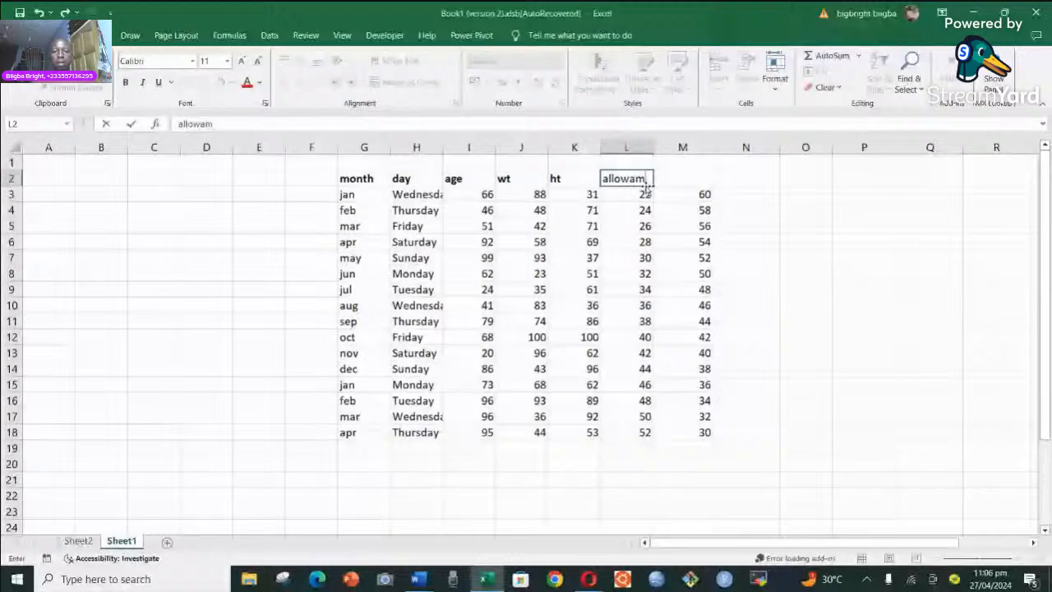
{"action": "key", "text": "BackSpace"}
{"action": "type", "text": "ncee"}
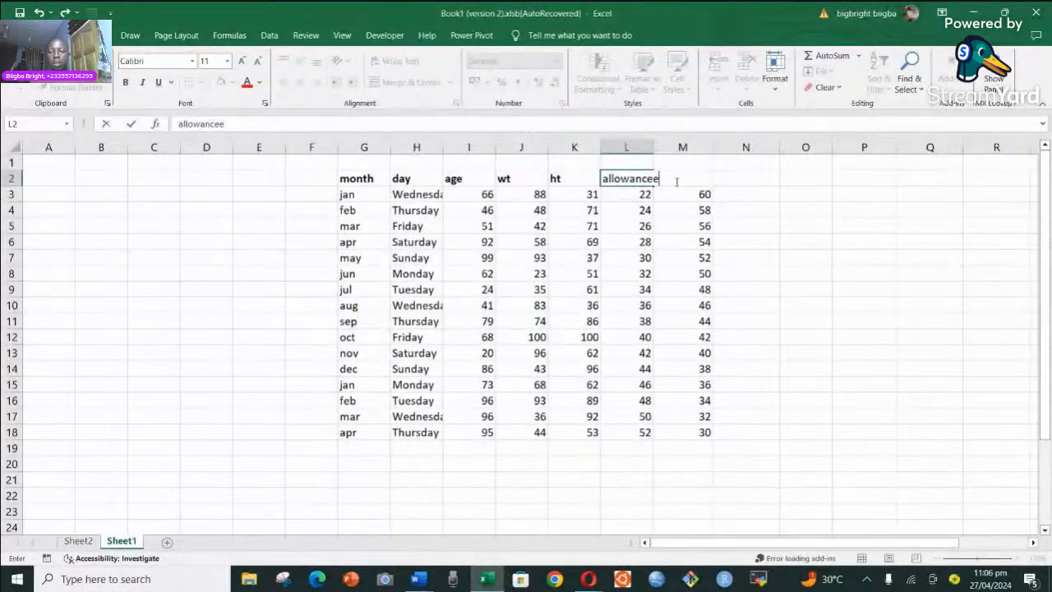
{"action": "key", "text": "BackSpace"}
{"action": "left_click", "coordinate": [733, 179]}
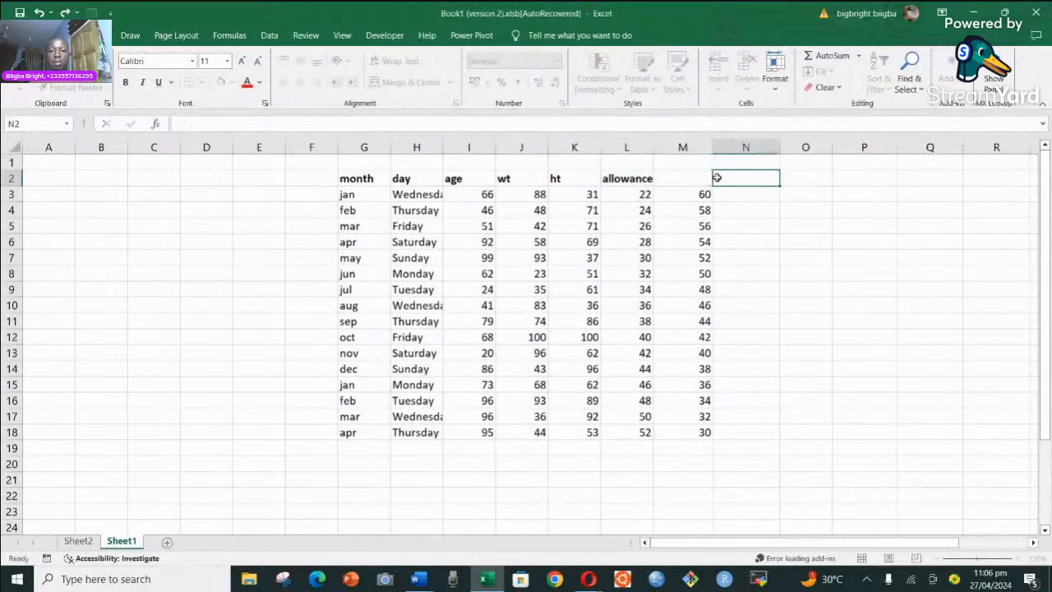
Enter the header "income" in cell M2 above the last data column
{"action": "left_click", "coordinate": [692, 183]}
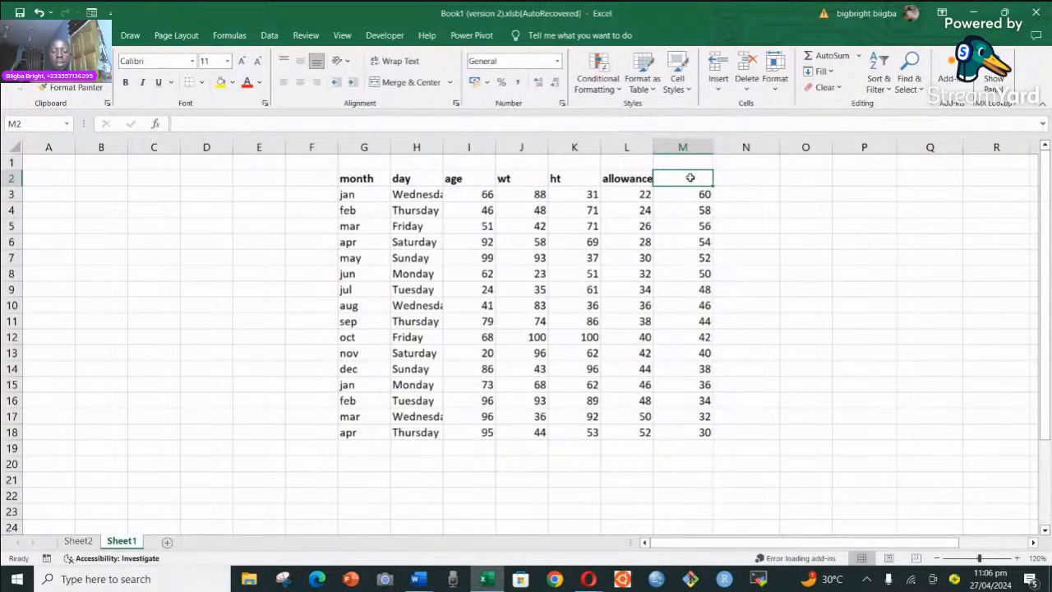
{"action": "double_click", "coordinate": [690, 177]}
{"action": "type", "text": "income"}
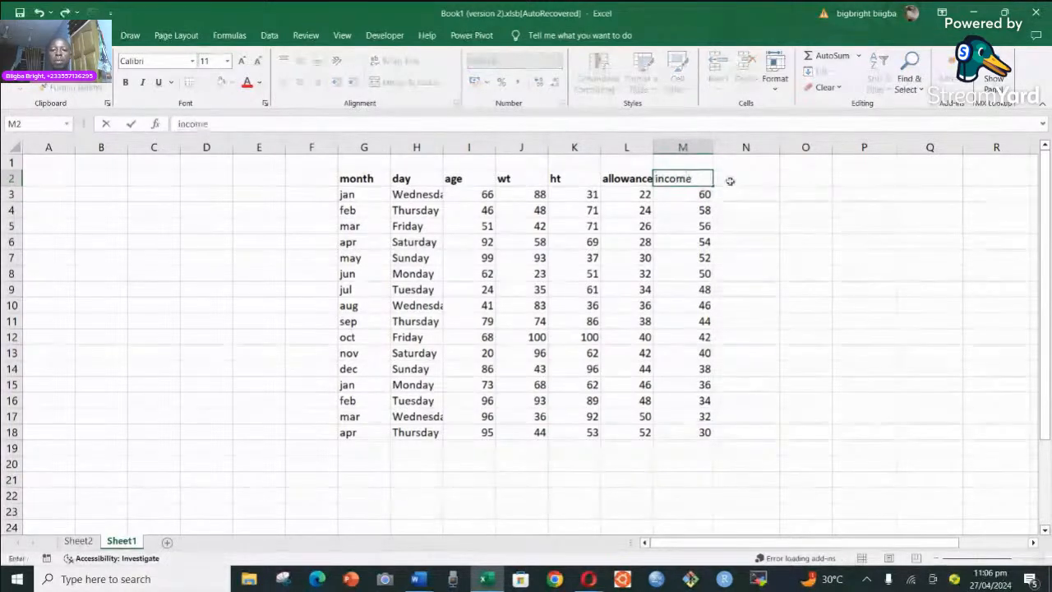
{"action": "left_click", "coordinate": [729, 180]}
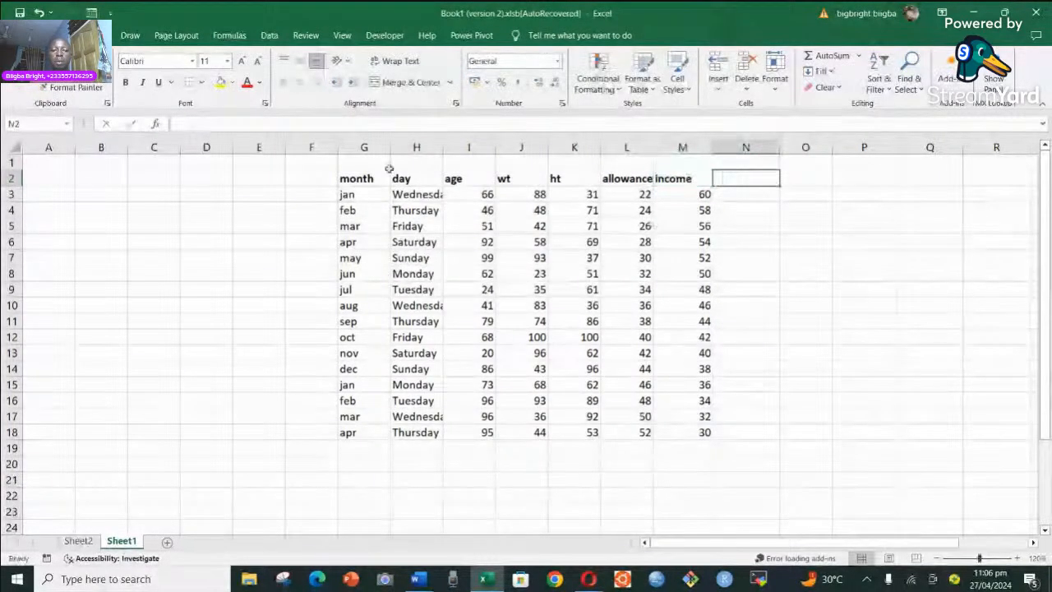
Left-align the whole data table in G2:M18
{"action": "left_click_drag", "start_coordinate": [389, 169], "coordinate": [687, 434]}
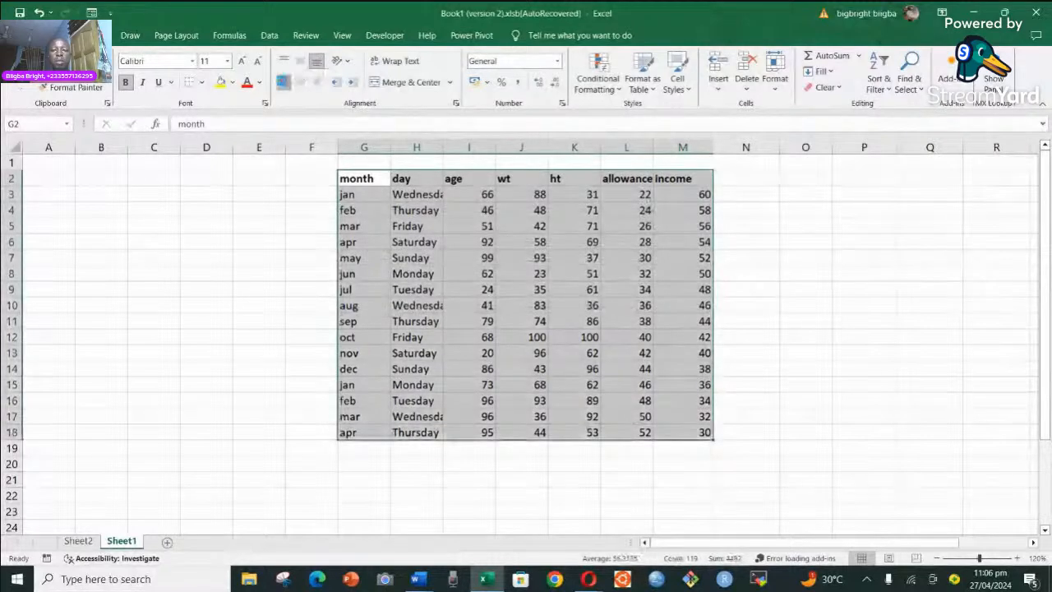
{"action": "left_click", "coordinate": [282, 83]}
{"action": "left_click", "coordinate": [626, 305]}
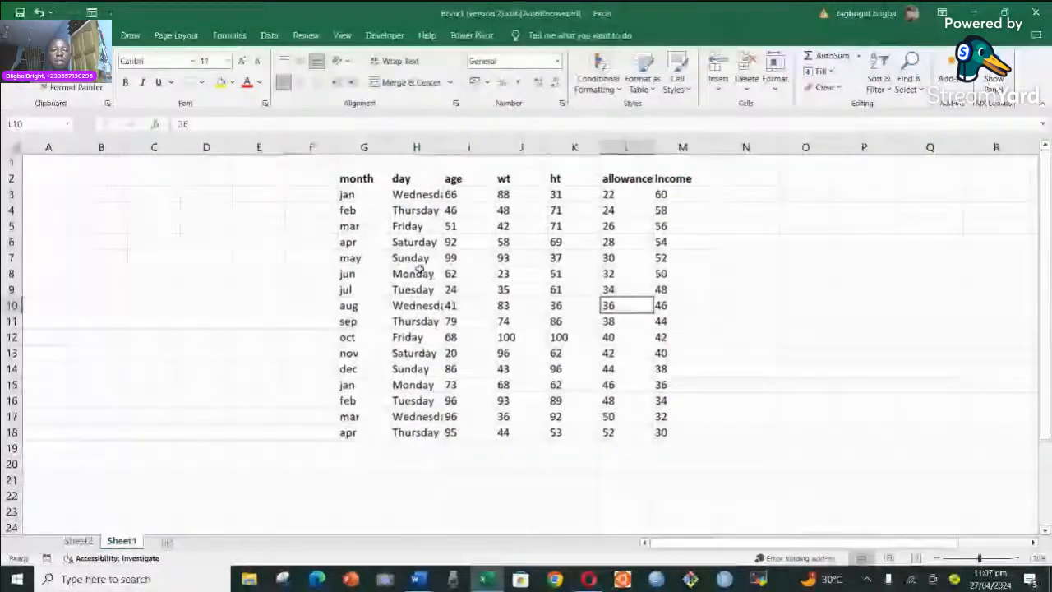
AutoFit the width of the day column H to its full weekday names
{"action": "left_click", "coordinate": [431, 147]}
{"action": "double_click", "coordinate": [442, 151]}
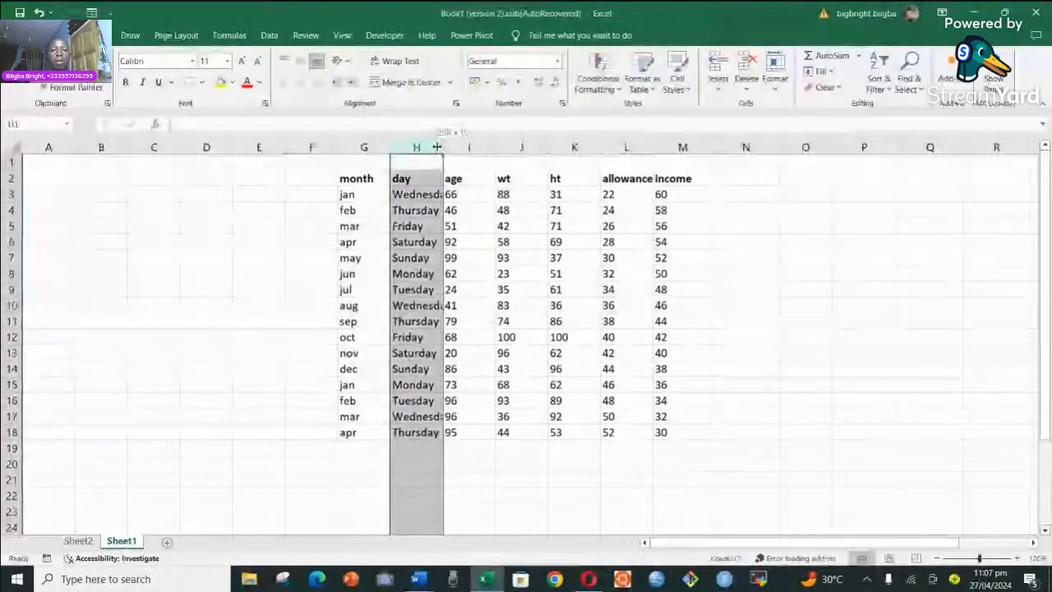
{"action": "left_click_drag", "start_coordinate": [518, 353], "coordinate": [545, 357]}
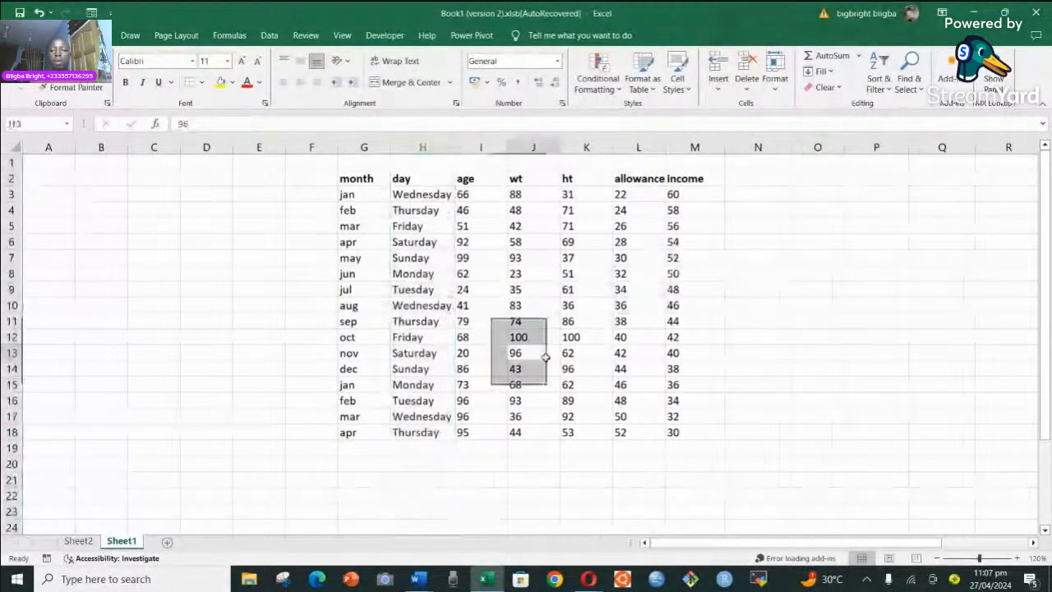
{"action": "left_click", "coordinate": [545, 356]}
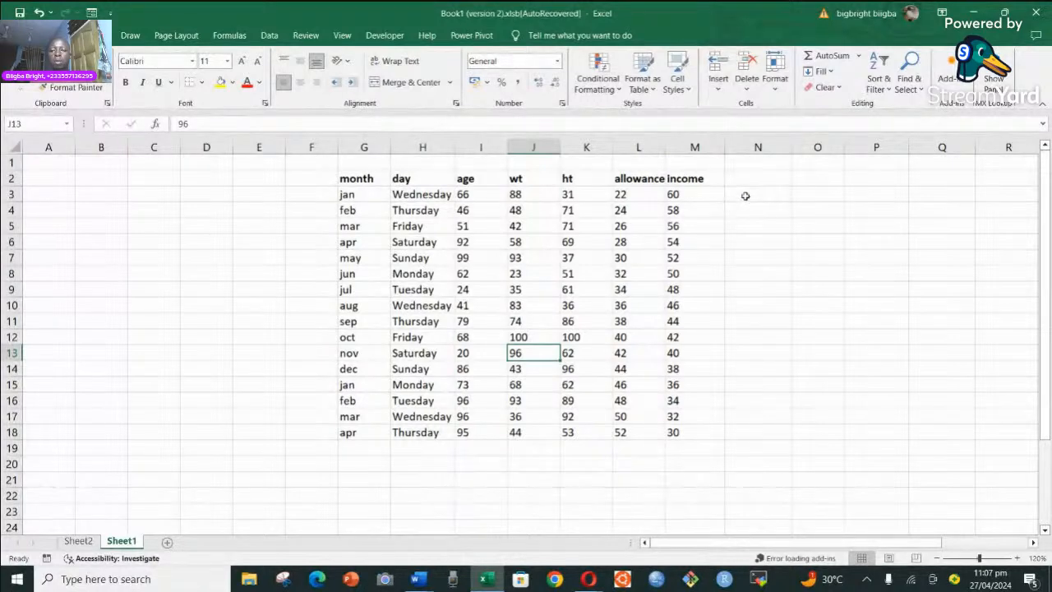
Start an IF formula in cell N3 with the logical test I3=24 on the age
{"action": "left_click", "coordinate": [752, 197]}
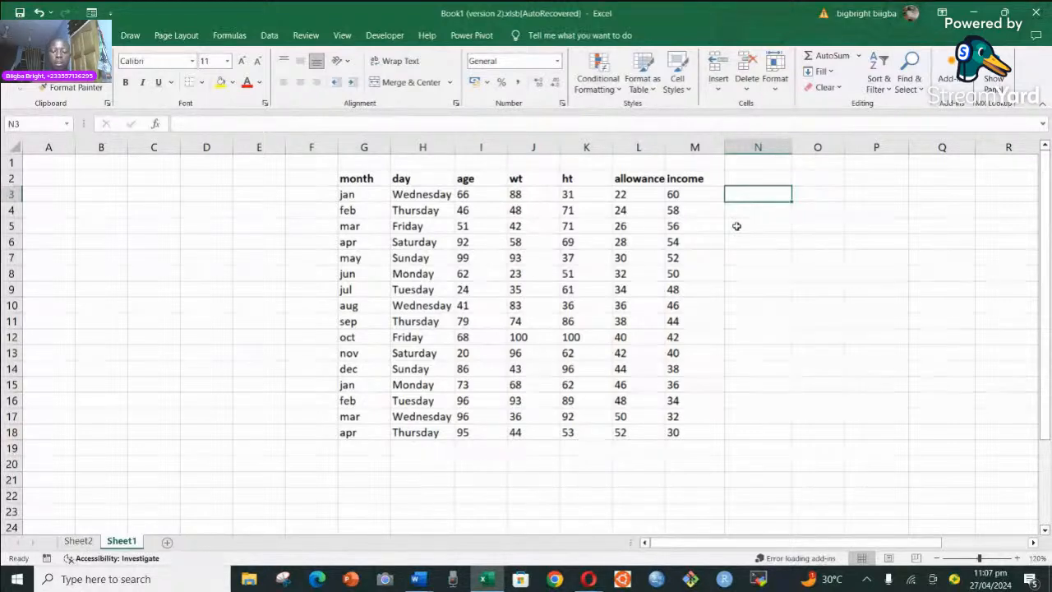
{"action": "type", "text": "="}
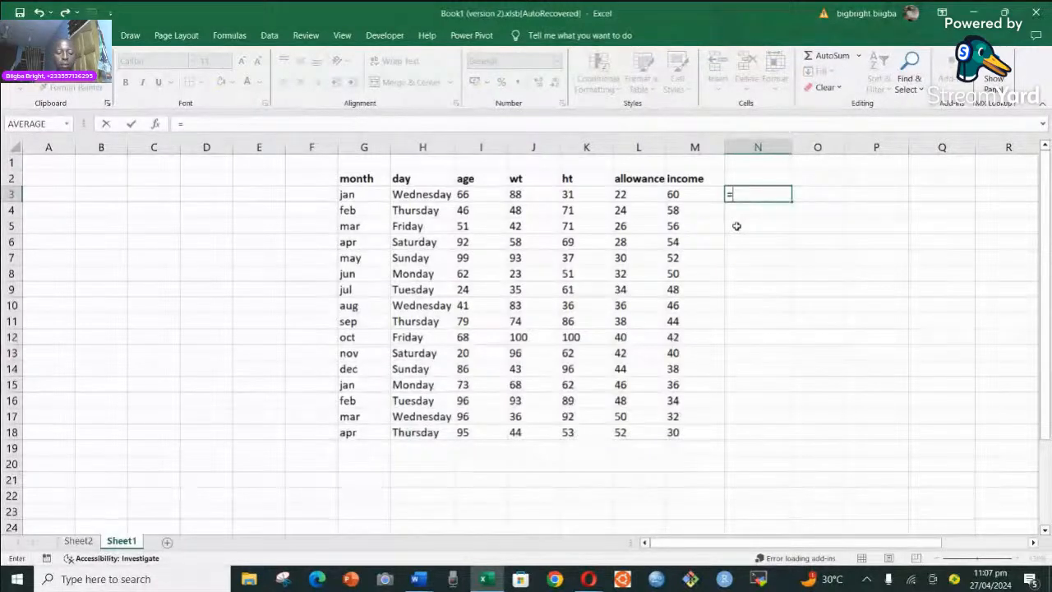
{"action": "type", "text": "IF"}
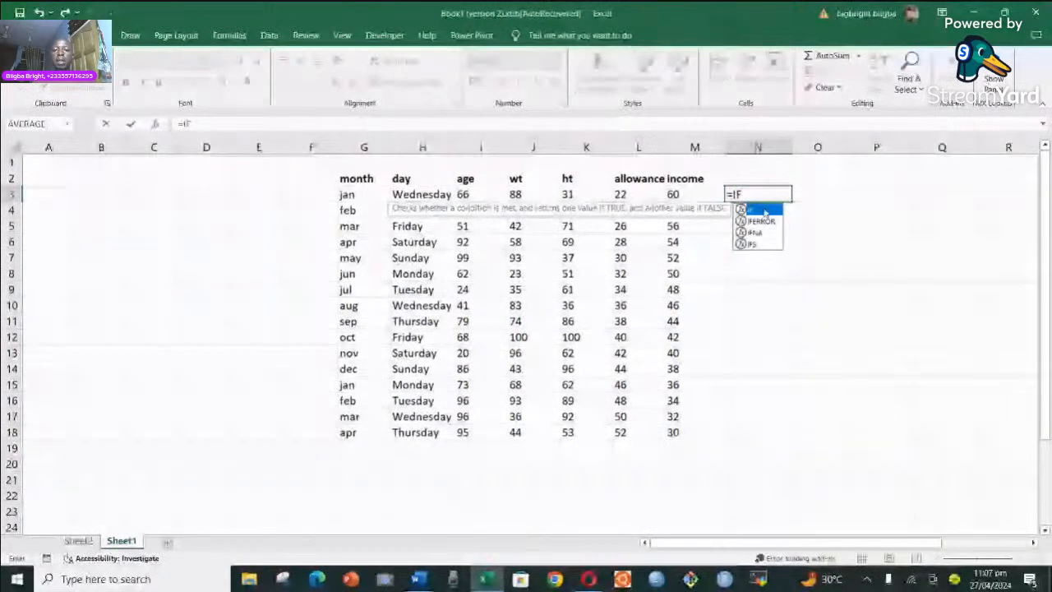
{"action": "double_click", "coordinate": [764, 210]}
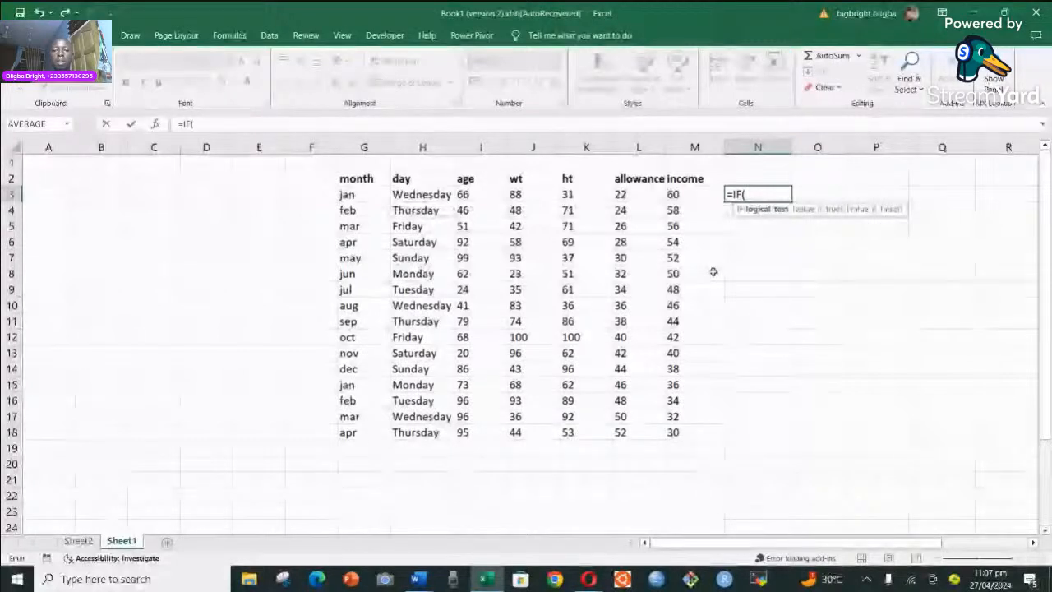
{"action": "left_click", "coordinate": [465, 195]}
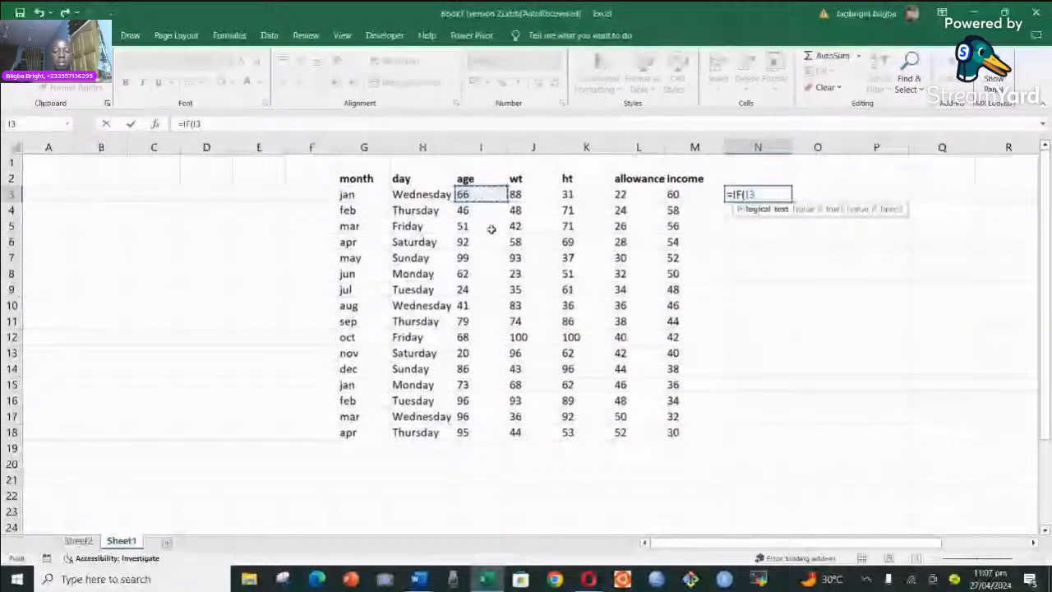
{"action": "type", "text": "="}
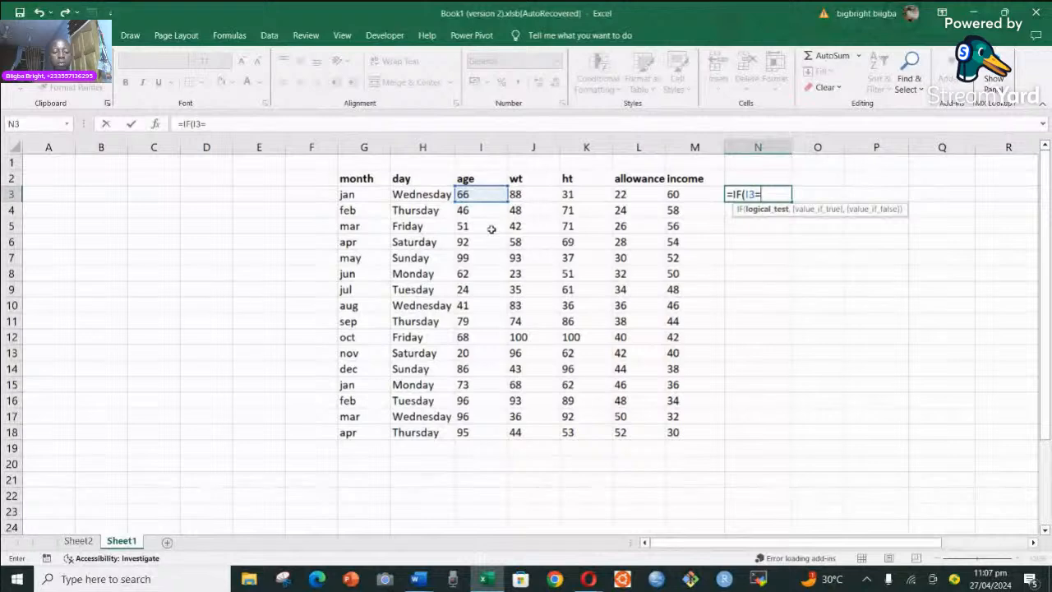
{"action": "type", "text": "24"}
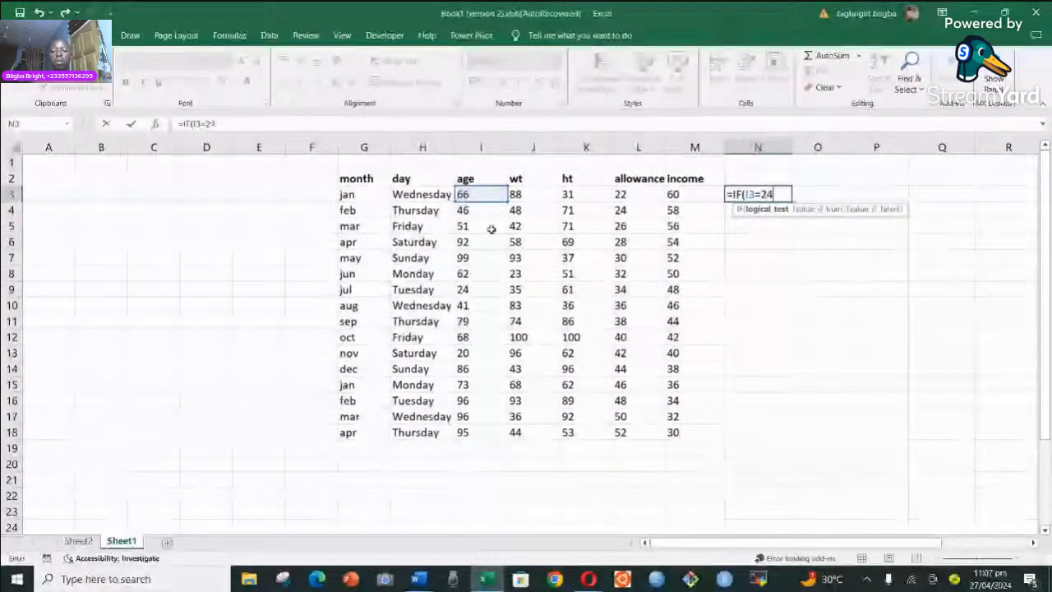
Complete the IF formula in N3 with "adult" as the true value and "false" as the false value
{"action": "type", "text": ","}
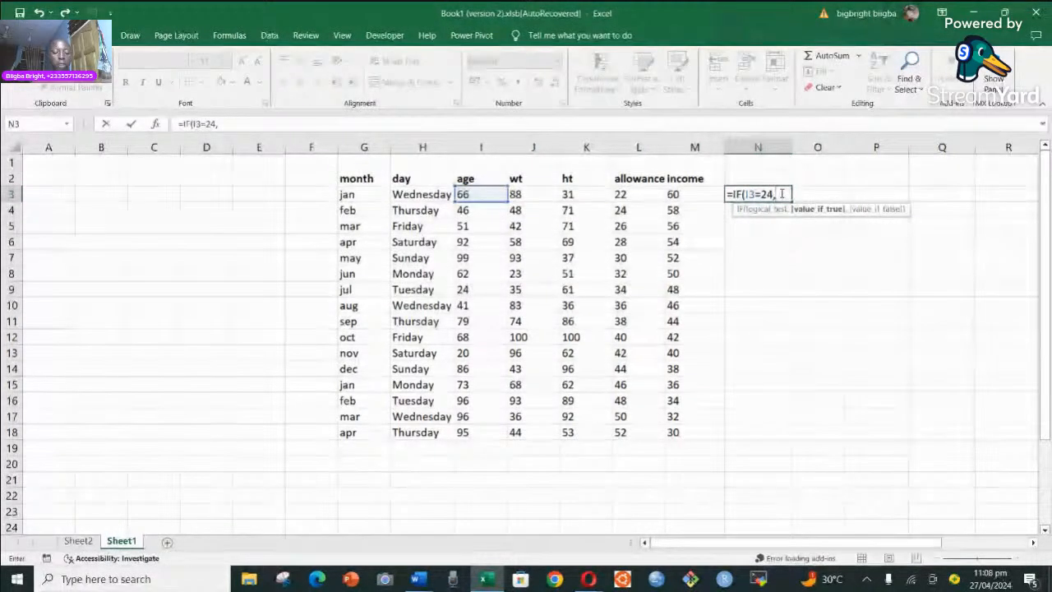
{"action": "type", "text": "\""}
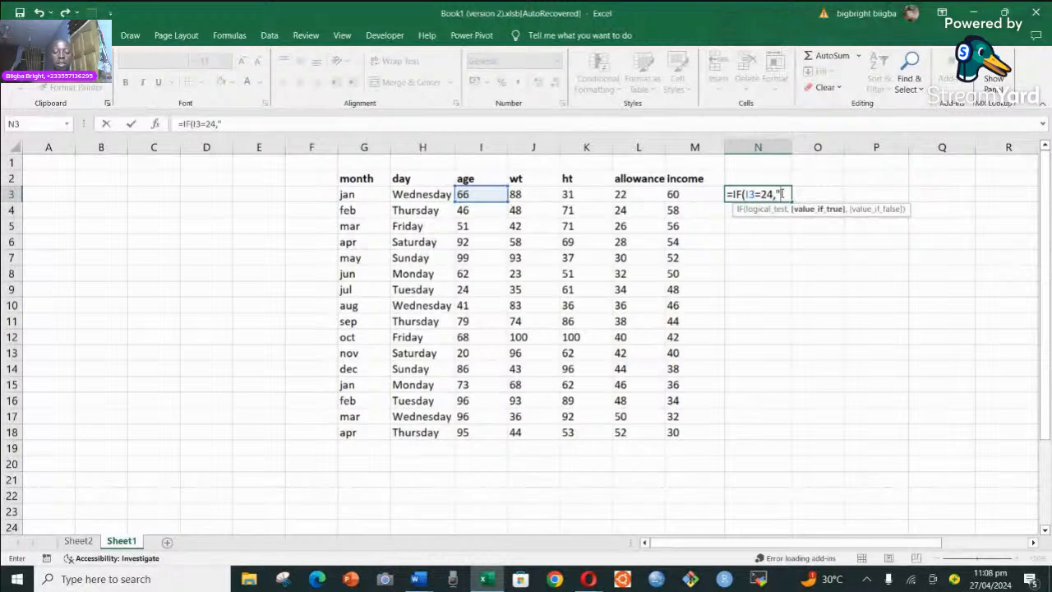
{"action": "type", "text": "adult"}
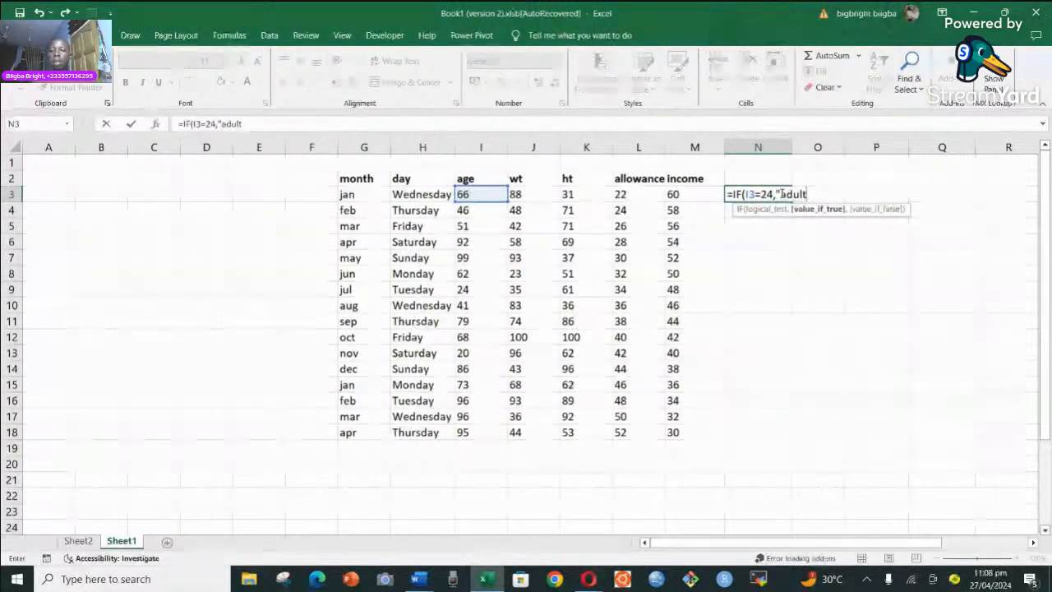
{"action": "type", "text": "\","}
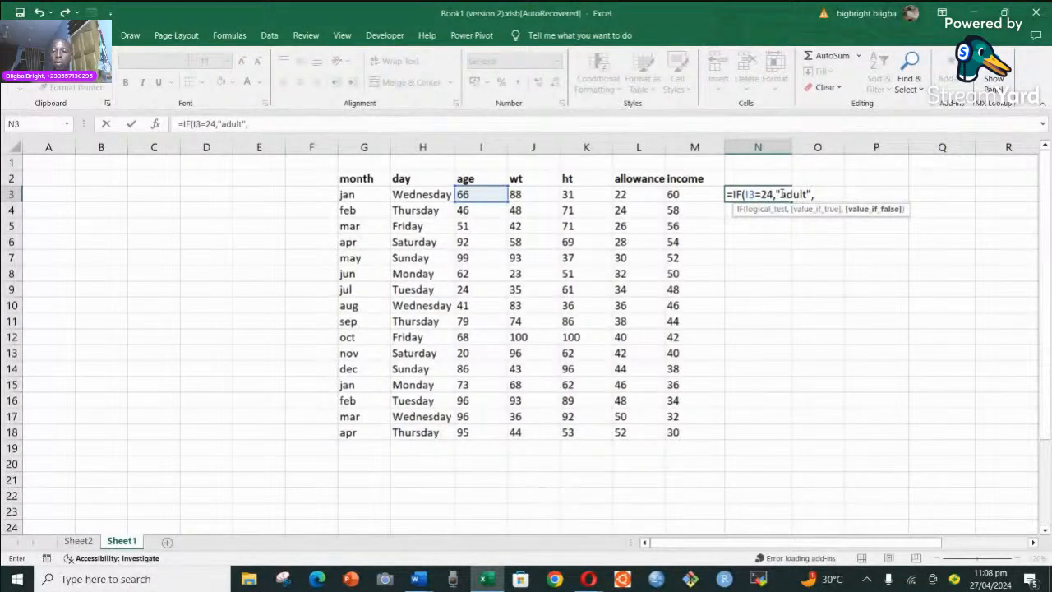
{"action": "type", "text": "\""}
{"action": "type", "text": "fal"}
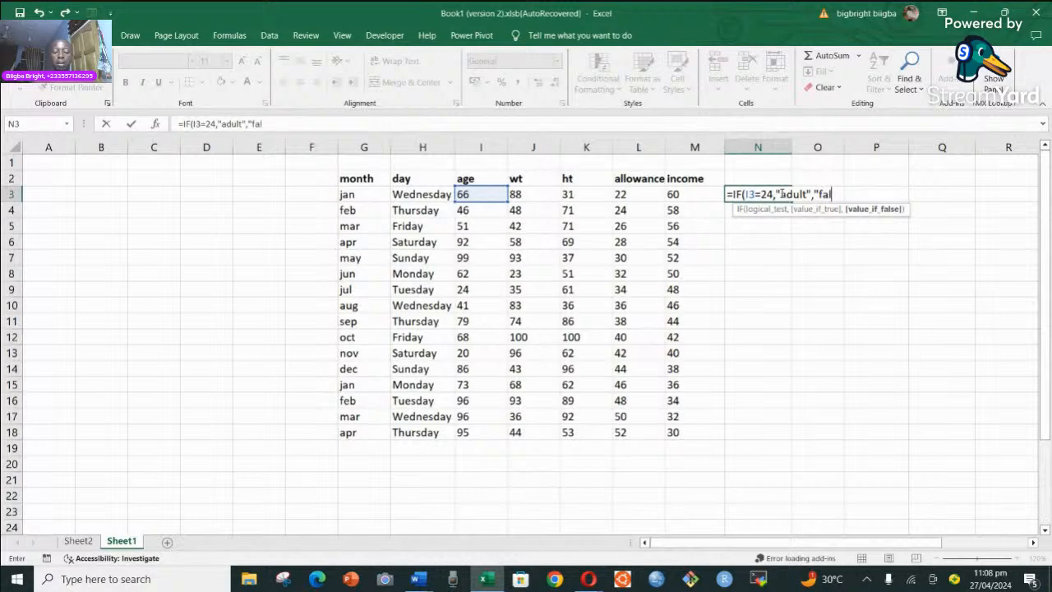
{"action": "type", "text": "se\")"}
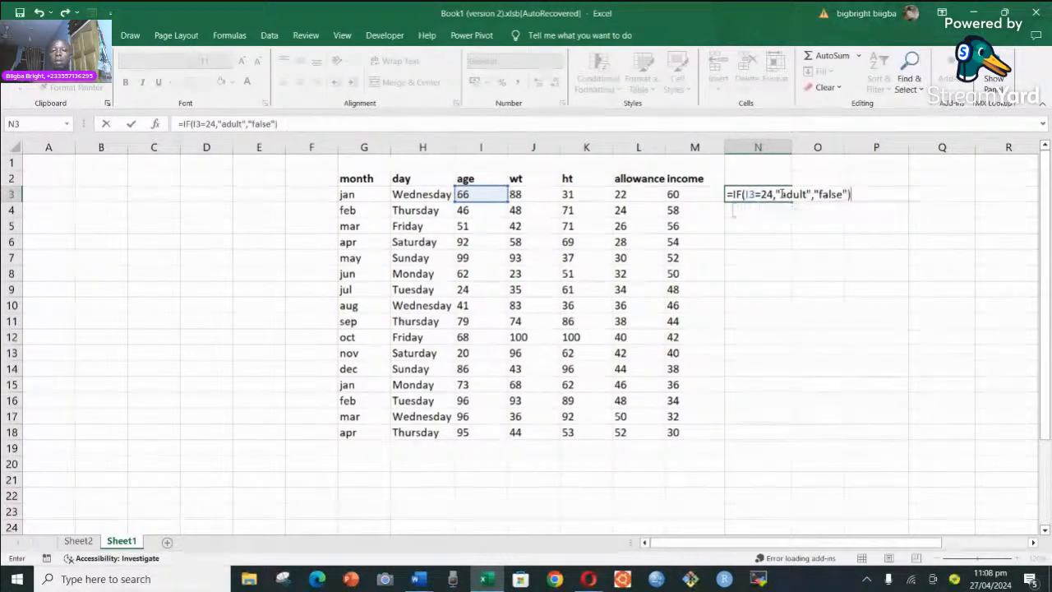
{"action": "key", "text": "ctrl+Return"}
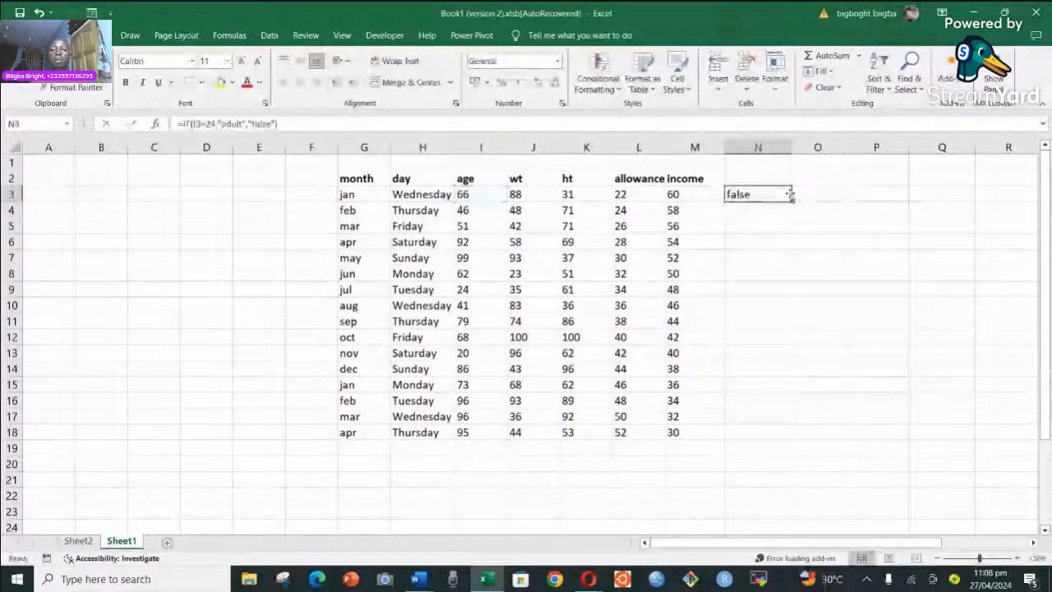
Fill the IF formula from N3 down to N18 and inspect the formulas in N9 and N3
{"action": "left_click_drag", "start_coordinate": [791, 202], "coordinate": [782, 434]}
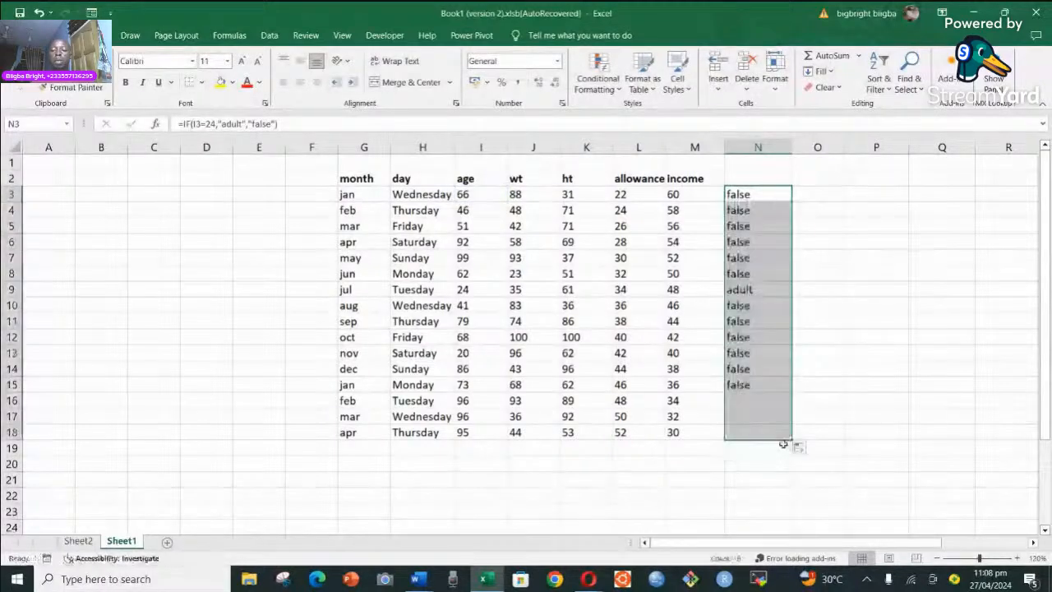
{"action": "left_click", "coordinate": [746, 290]}
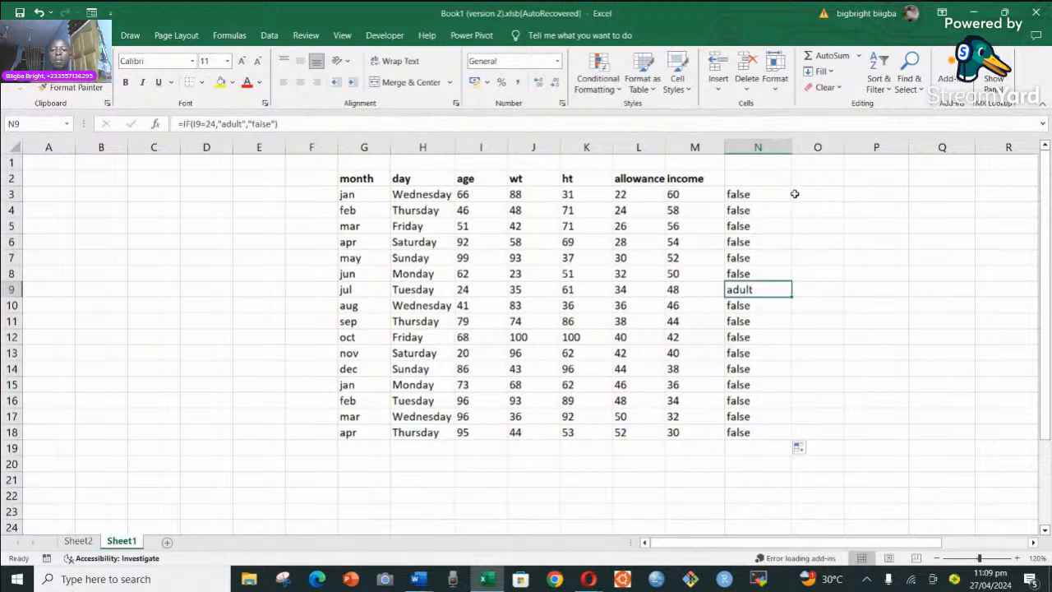
{"action": "left_click", "coordinate": [754, 194]}
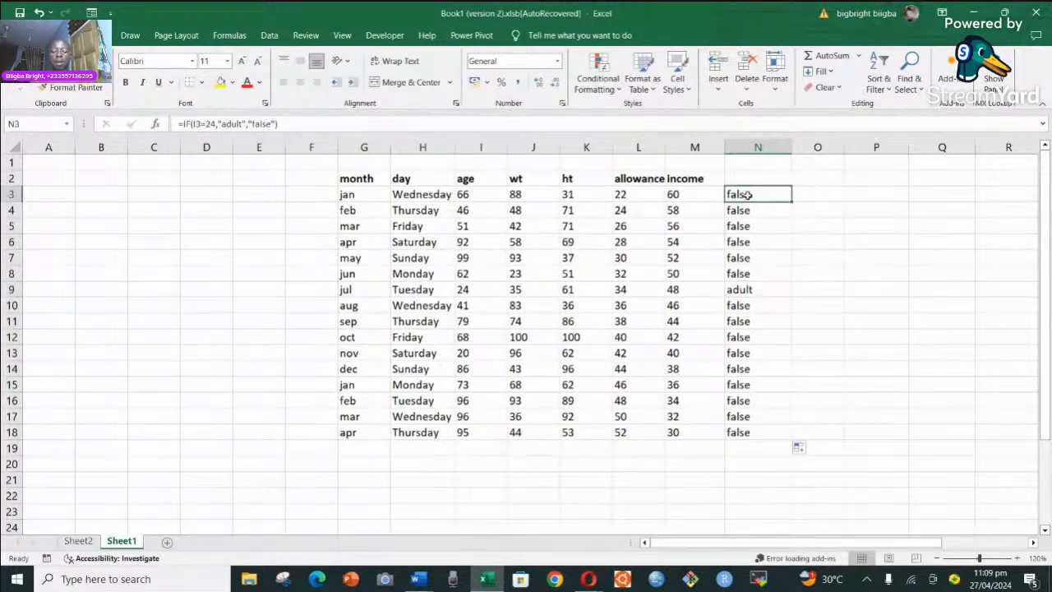
Start an IF formula in cell O3 with the logical test G3="jan" on the month
{"action": "left_click", "coordinate": [796, 193]}
{"action": "type", "text": "="}
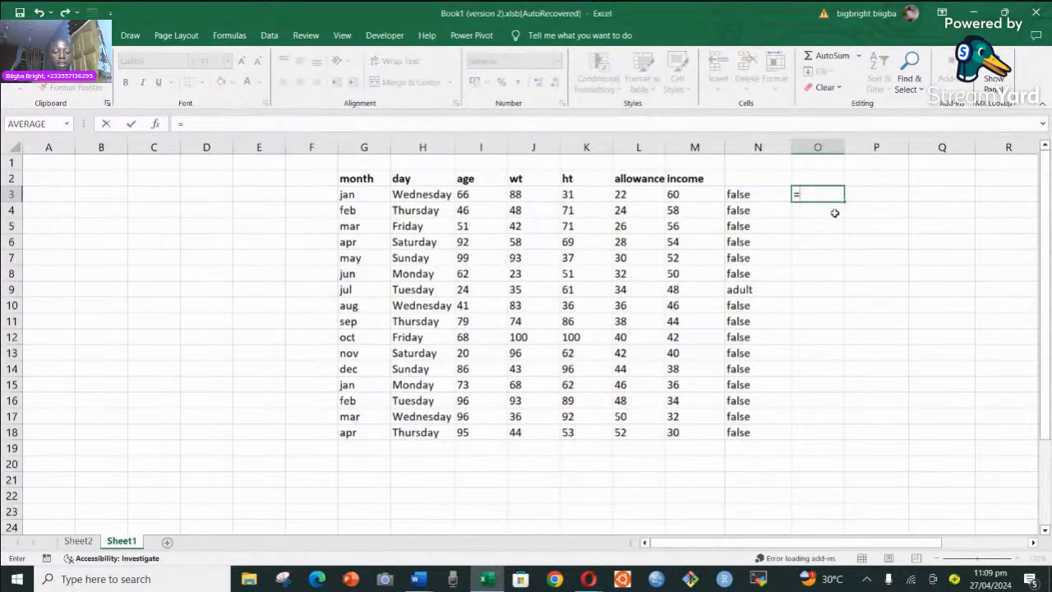
{"action": "type", "text": "if"}
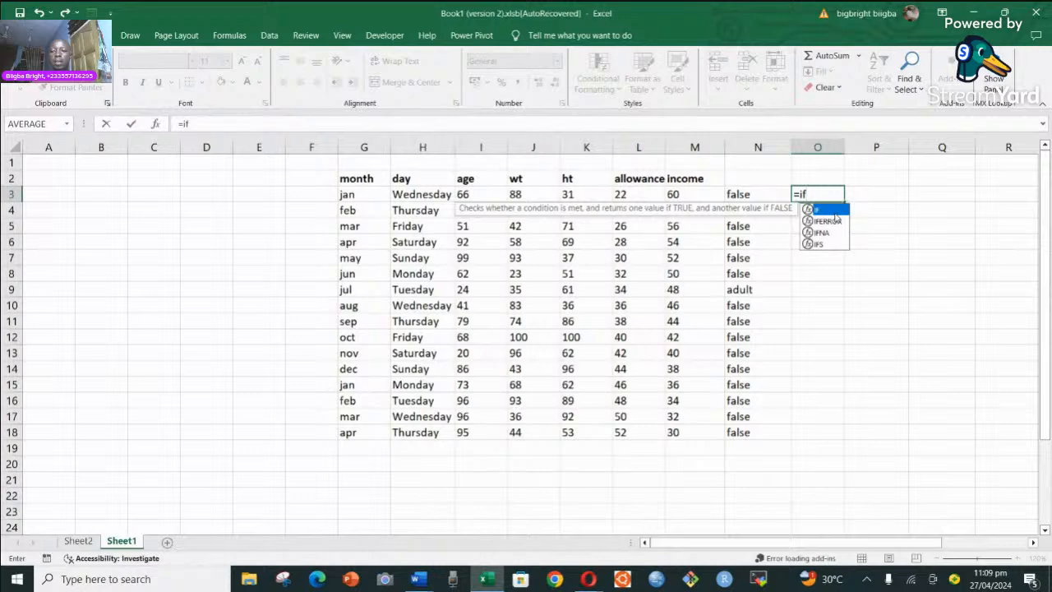
{"action": "double_click", "coordinate": [821, 210]}
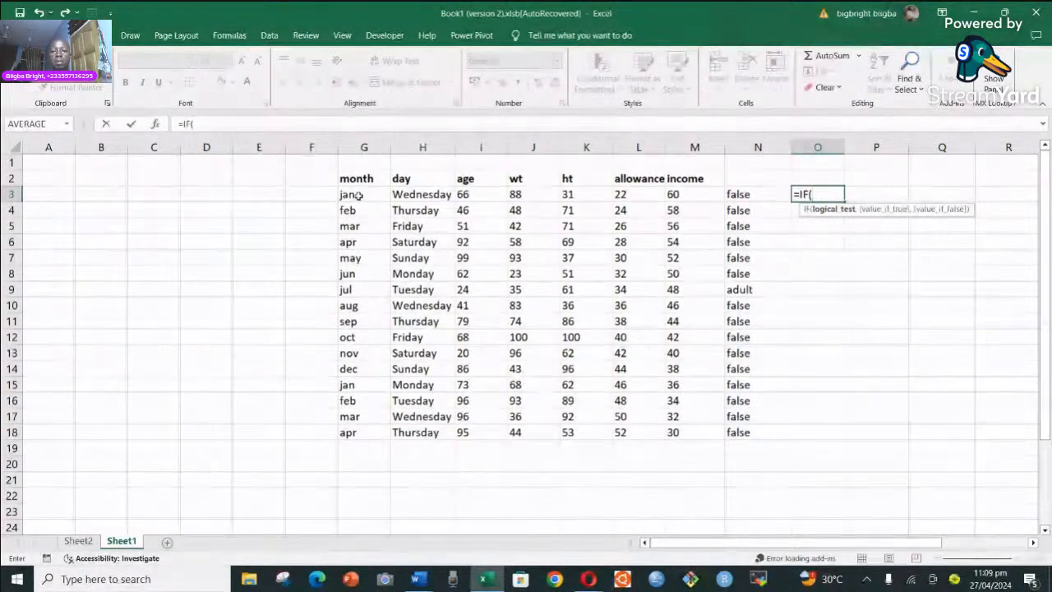
{"action": "left_click", "coordinate": [359, 198]}
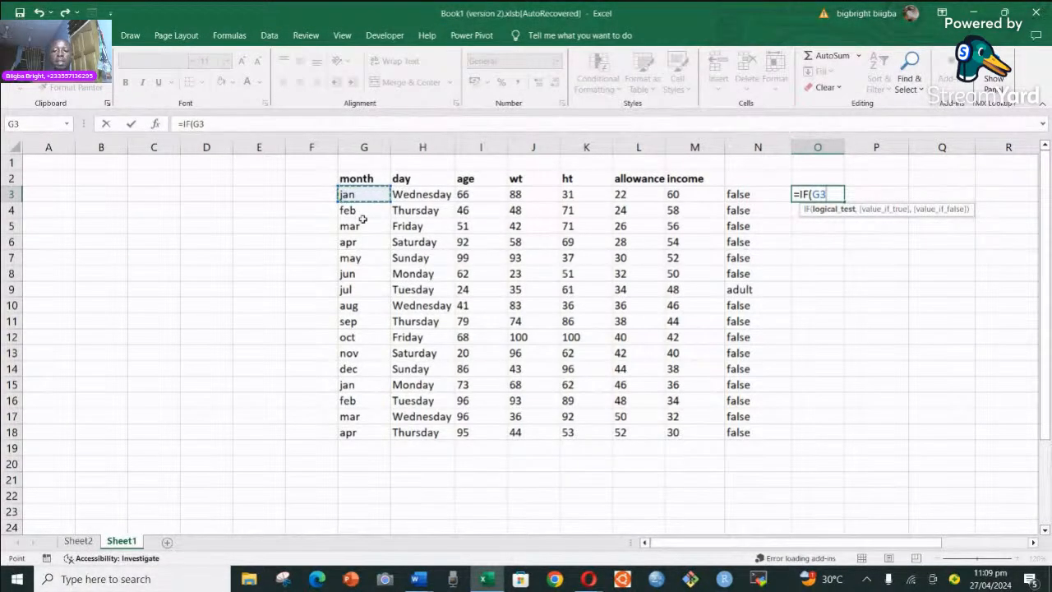
{"action": "type", "text": "="}
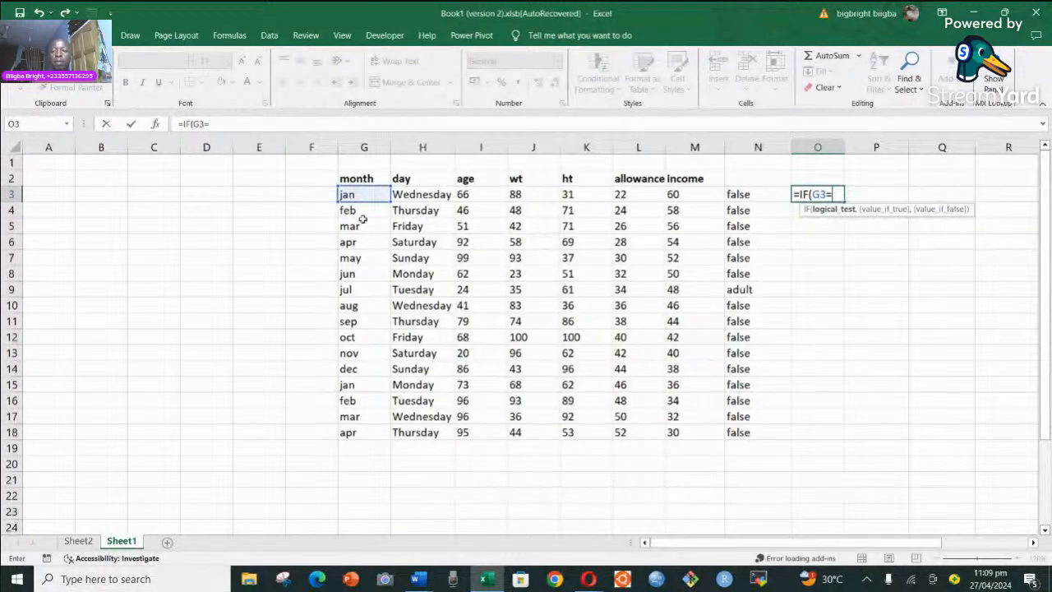
{"action": "type", "text": "\"jan"}
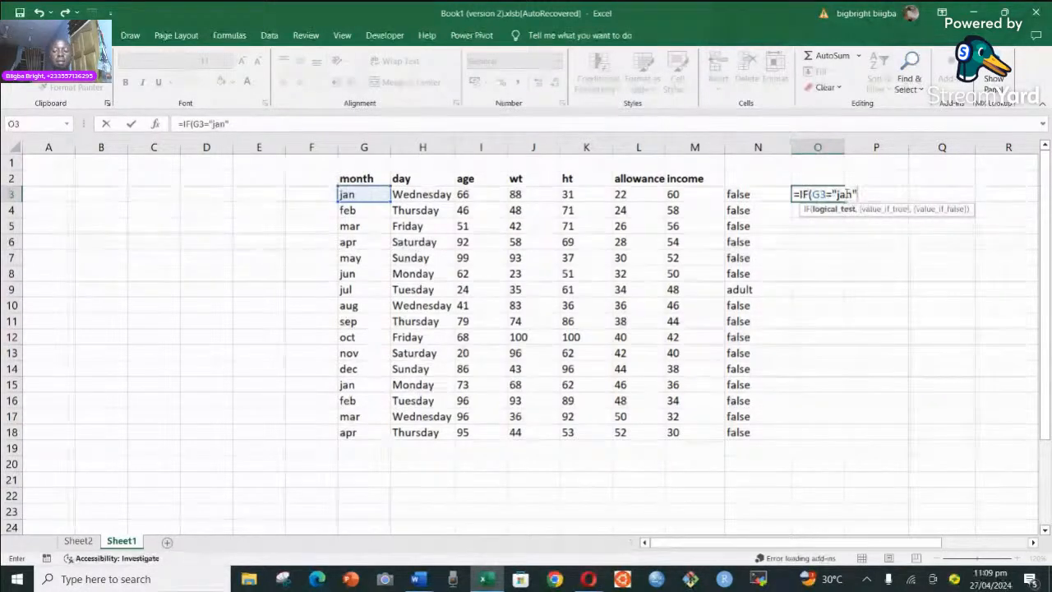
Complete the IF formula in O3 with 31 as the true value and "false" as the false value, and fill it down to O18
{"action": "type", "text": ","}
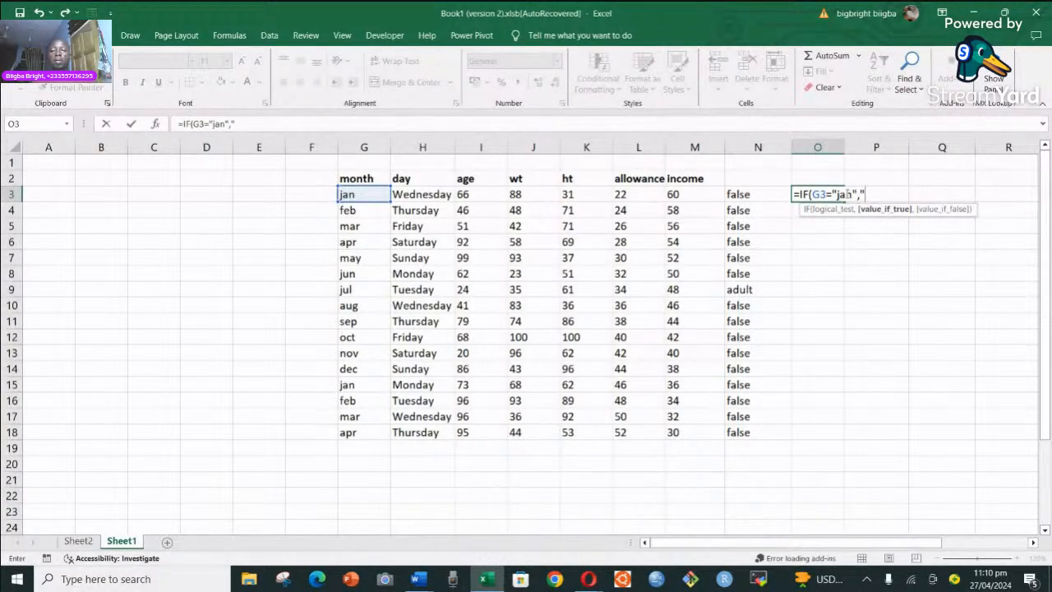
{"action": "key", "text": "BackSpace"}
{"action": "type", "text": "31"}
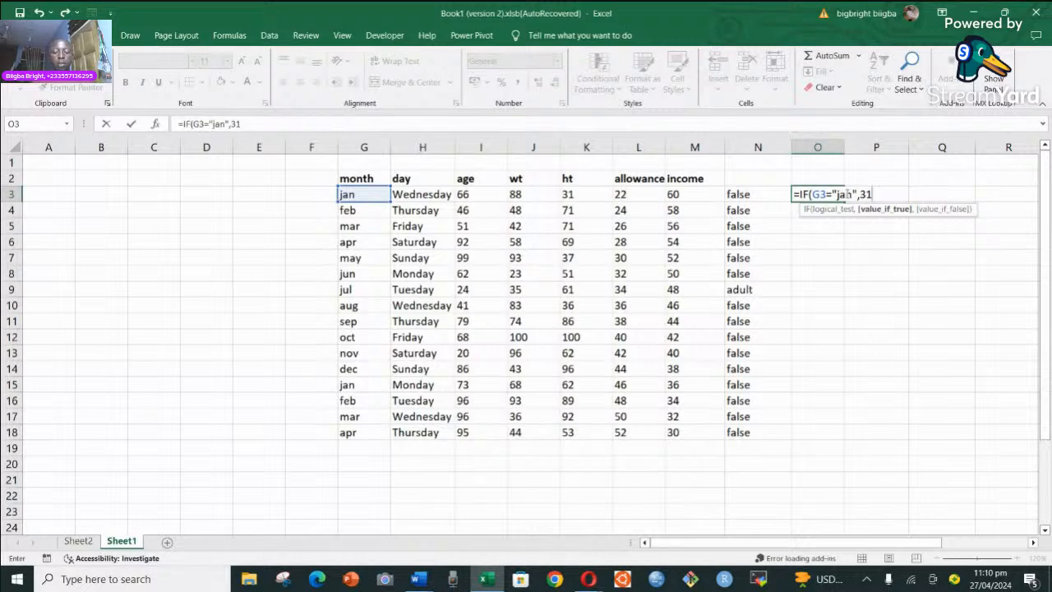
{"action": "type", "text": ","}
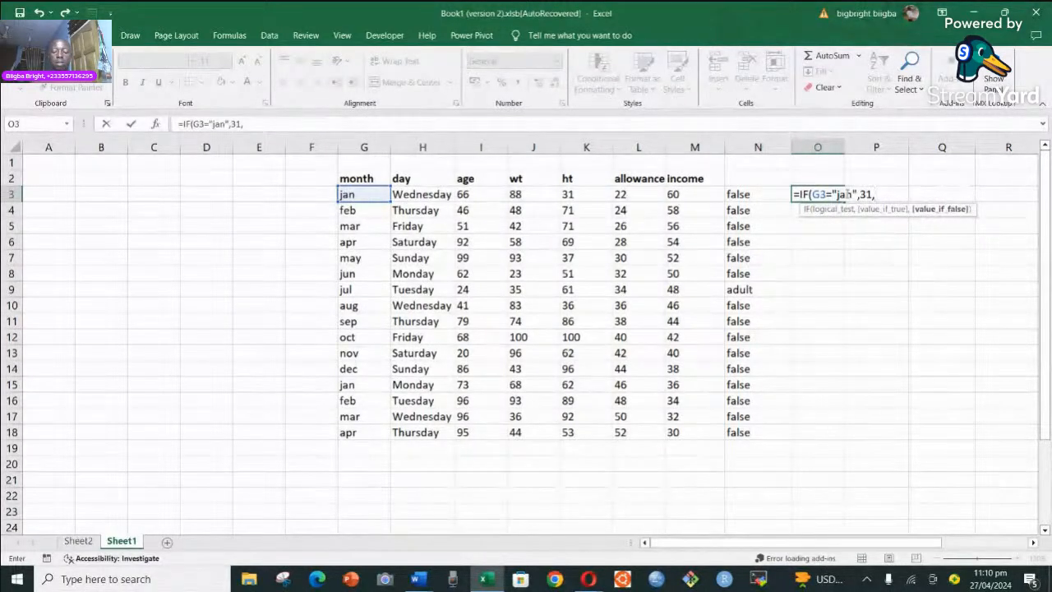
{"action": "type", "text": "\"fals"}
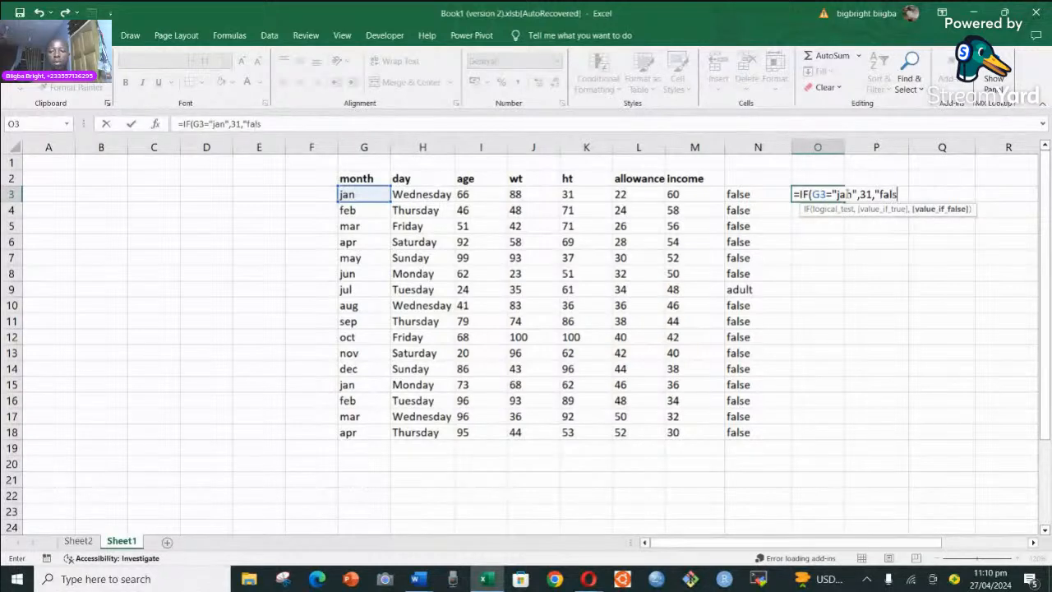
{"action": "type", "text": "e\""}
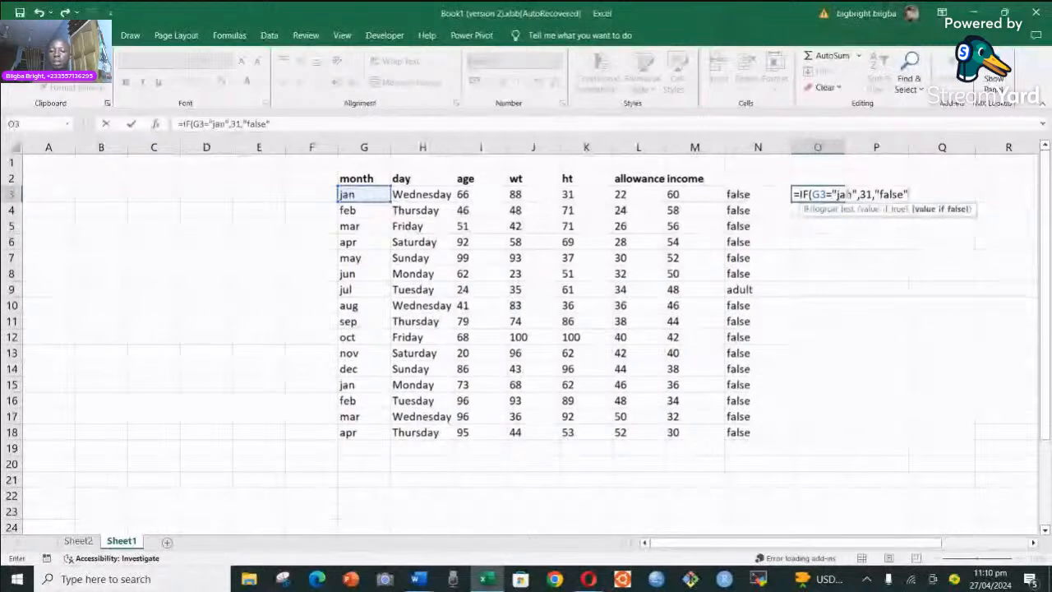
{"action": "type", "text": ")"}
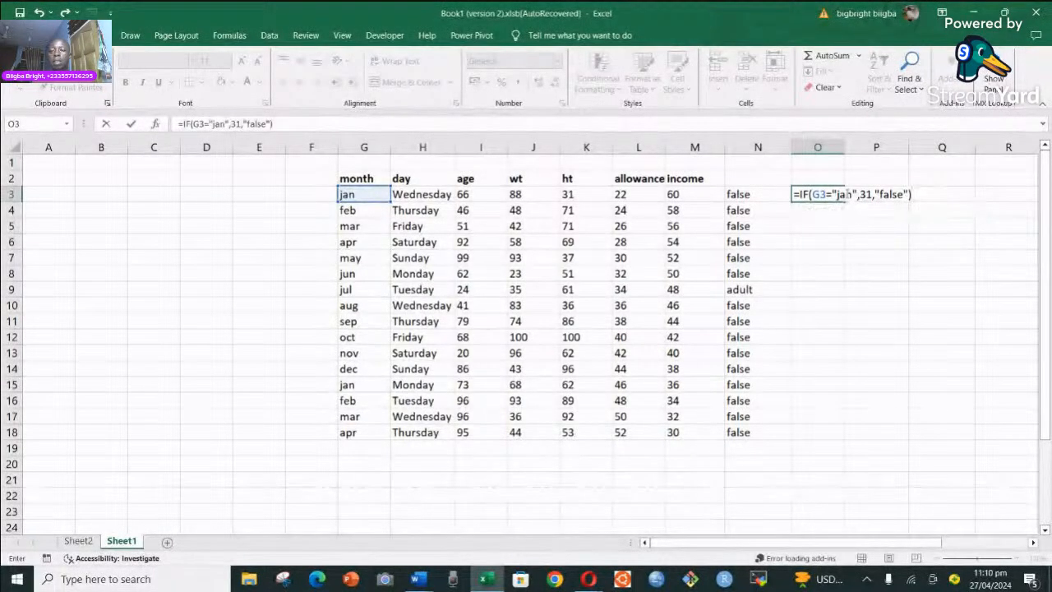
{"action": "key", "text": "Return"}
{"action": "left_click", "coordinate": [834, 194]}
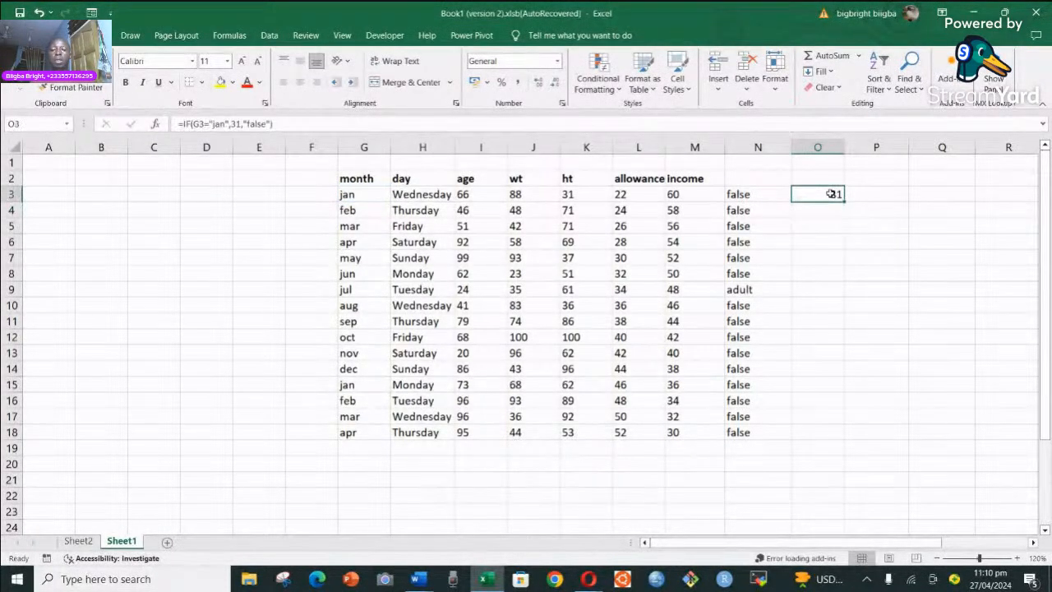
{"action": "left_click_drag", "start_coordinate": [843, 200], "coordinate": [843, 435]}
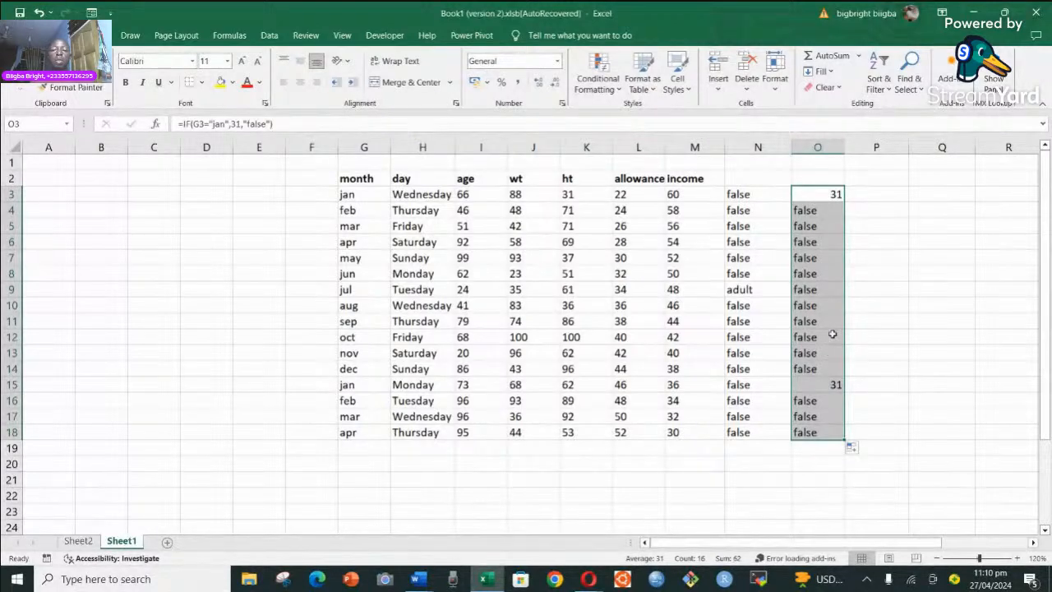
Start an IFS formula in cell P3 with the first logical test I3>60 on the age
{"action": "left_click", "coordinate": [877, 197]}
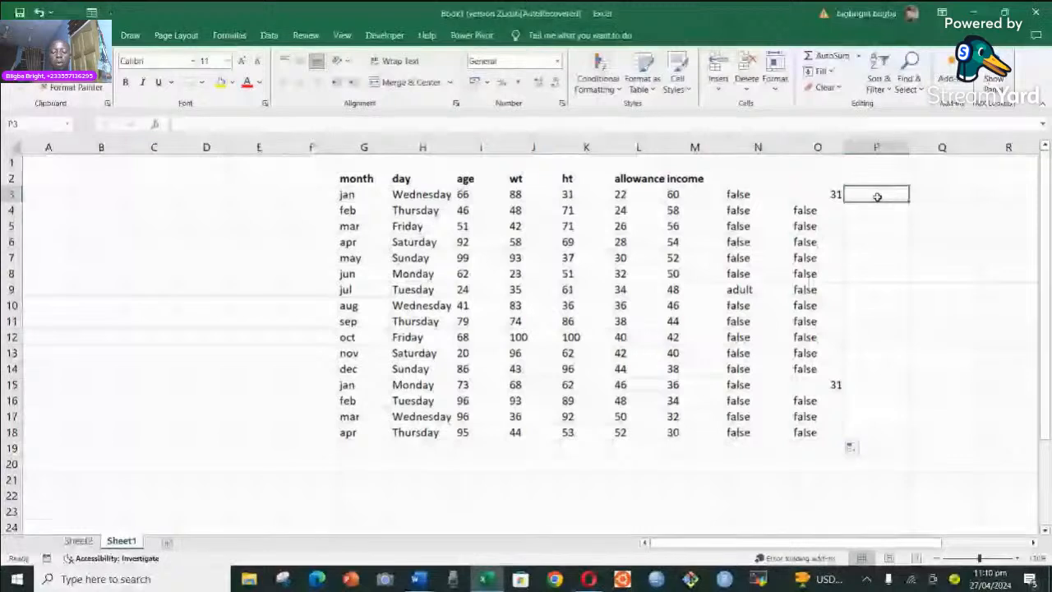
{"action": "type", "text": "="}
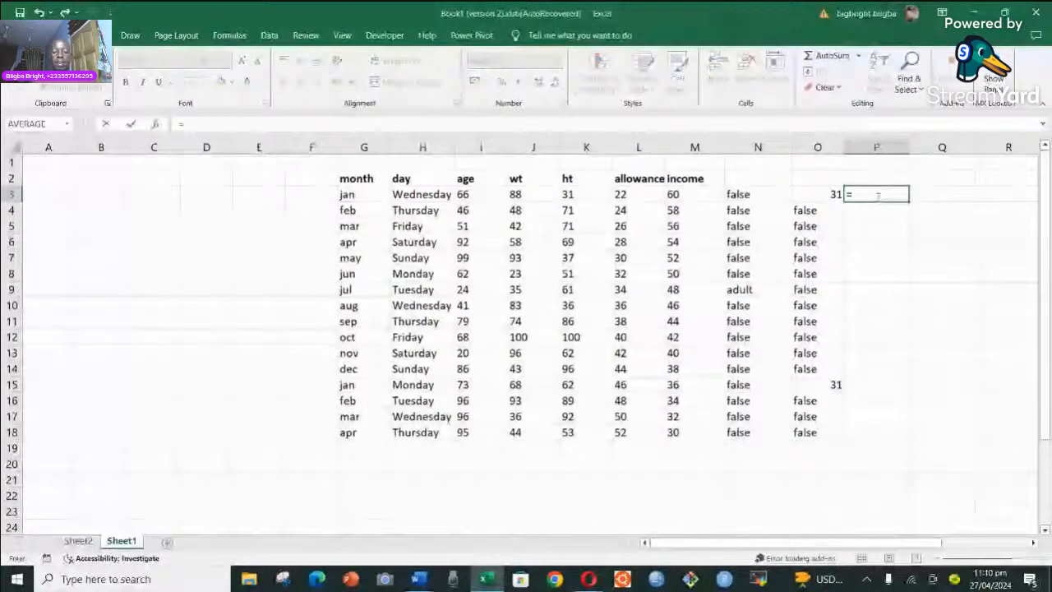
{"action": "type", "text": "i"}
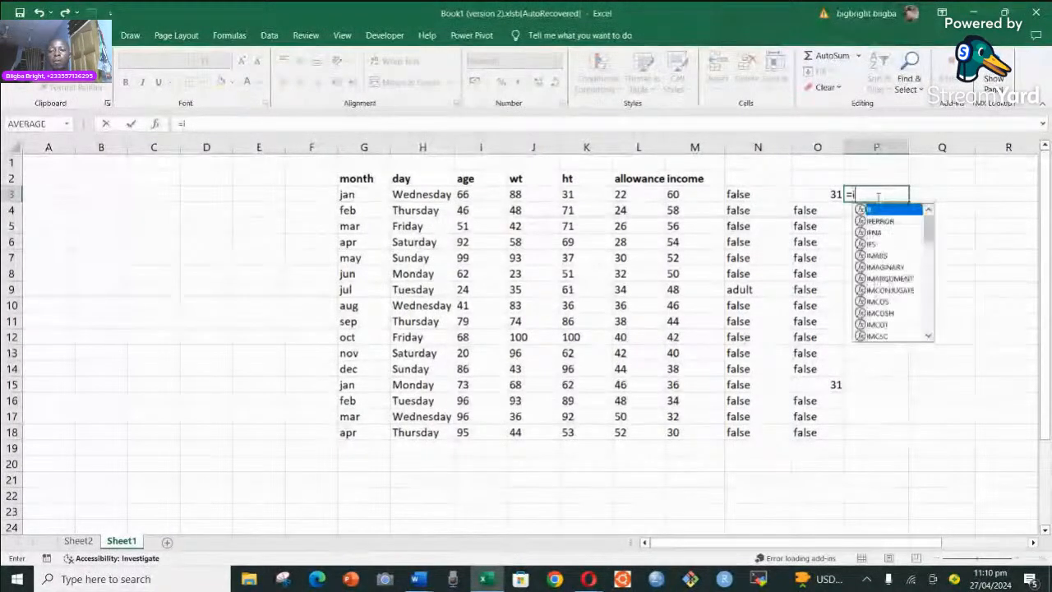
{"action": "type", "text": "fs"}
{"action": "key", "text": "Tab"}
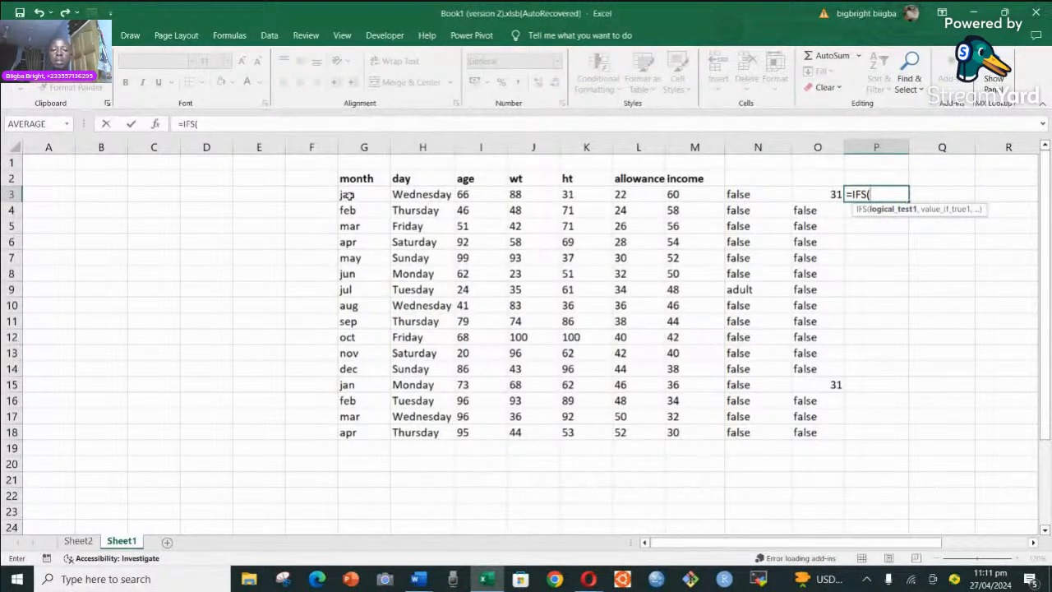
{"action": "left_click", "coordinate": [481, 198]}
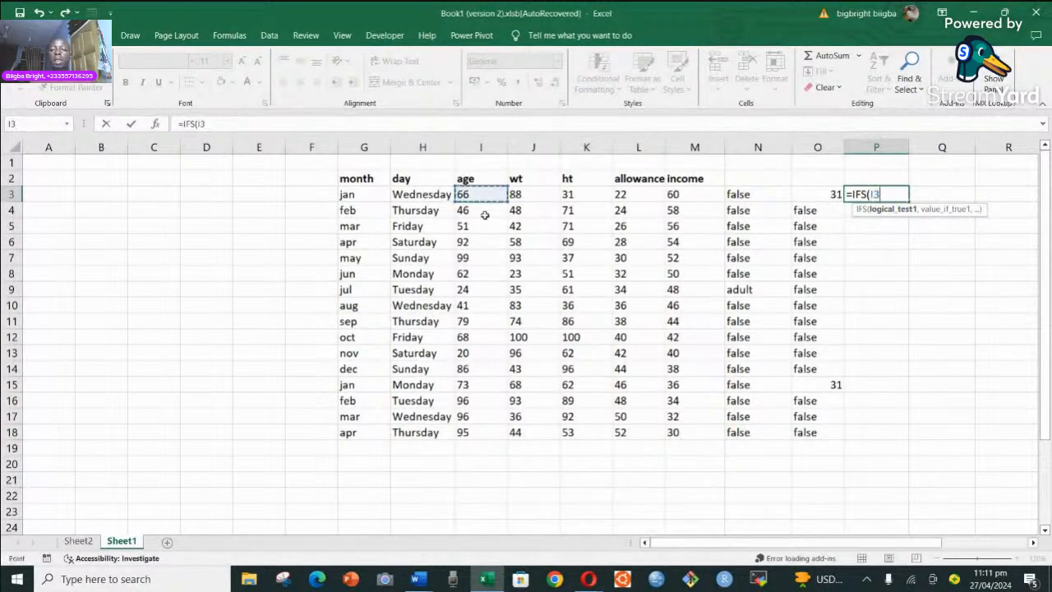
{"action": "type", "text": "="}
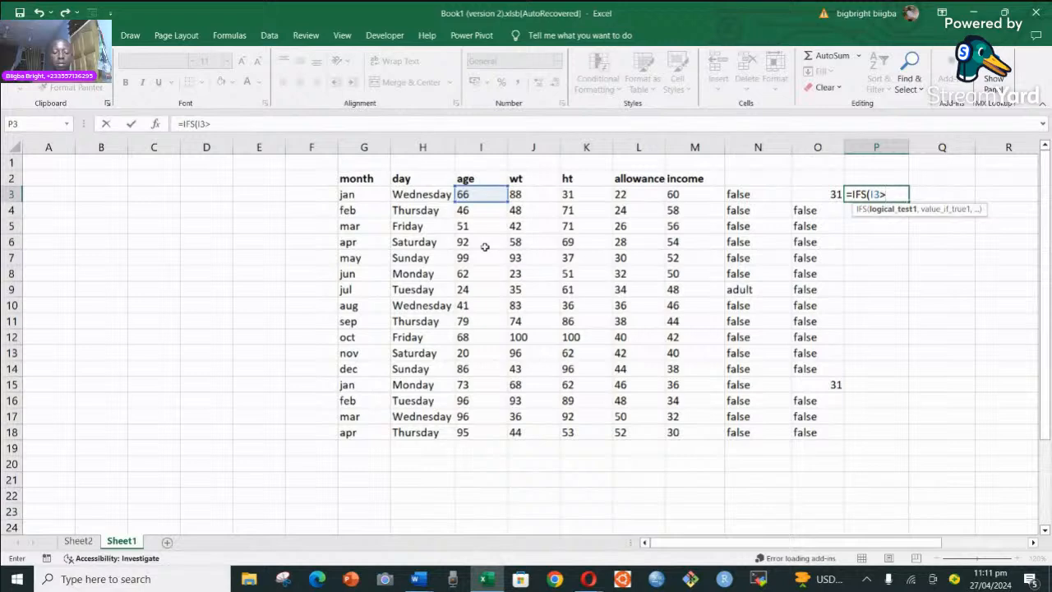
{"action": "type", "text": "60"}
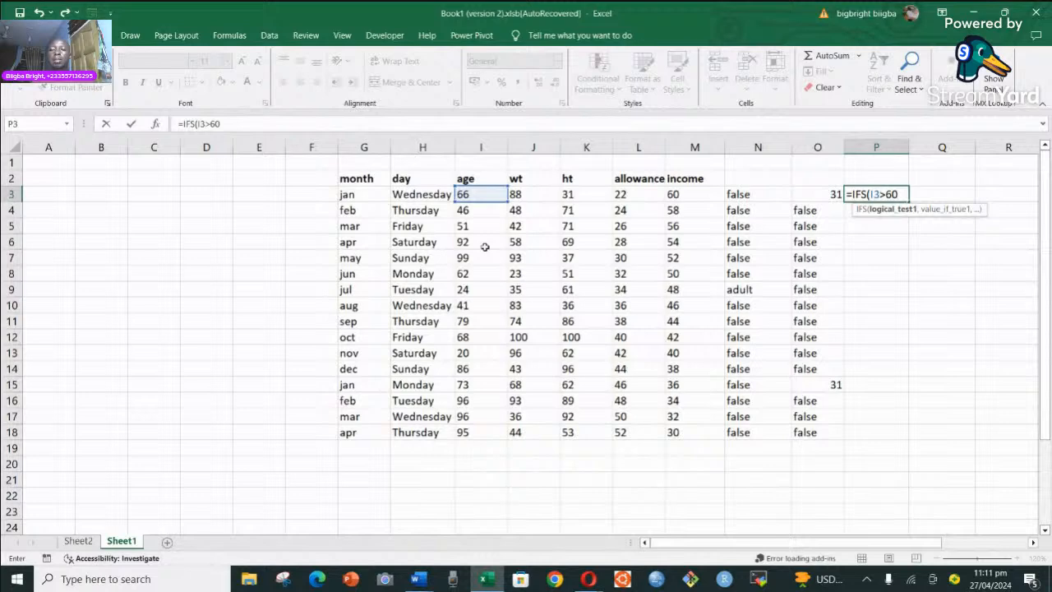
Set "retire" as the value returned by the first test of the IFS formula in P3
{"action": "type", "text": ","}
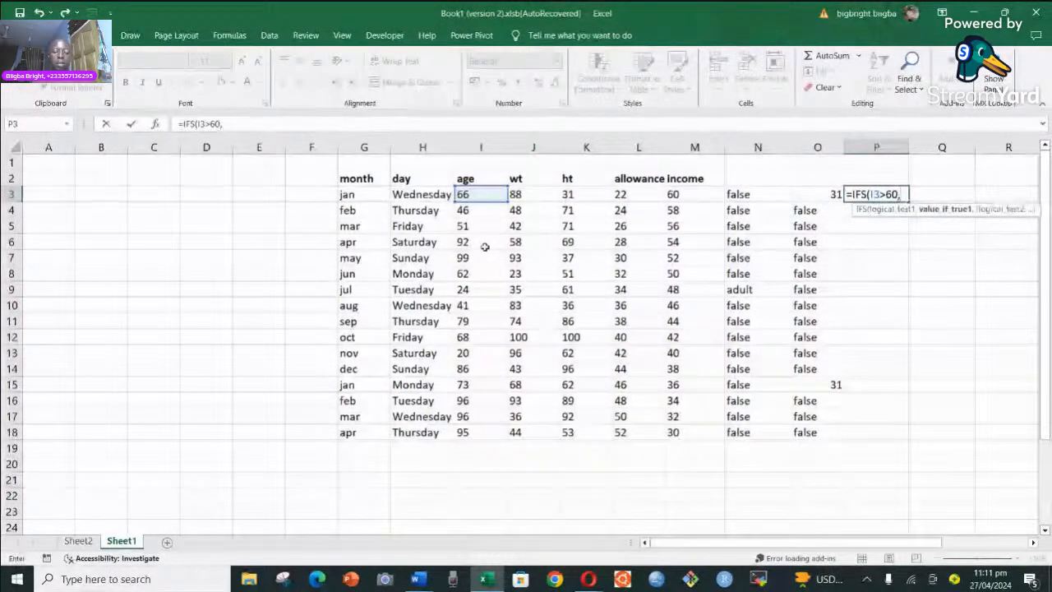
{"action": "type", "text": "\""}
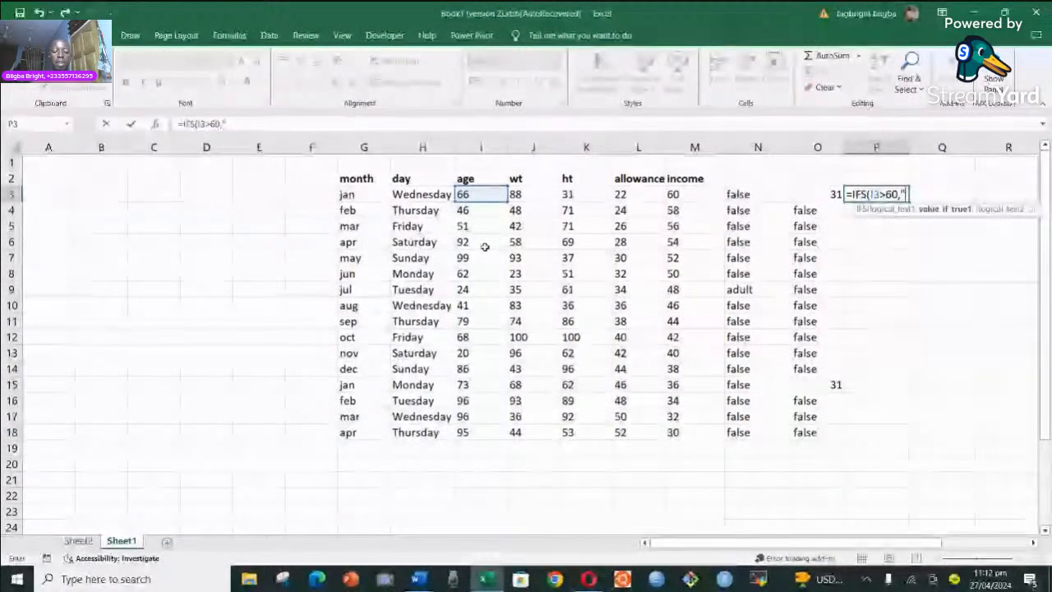
{"action": "type", "text": "retire\""}
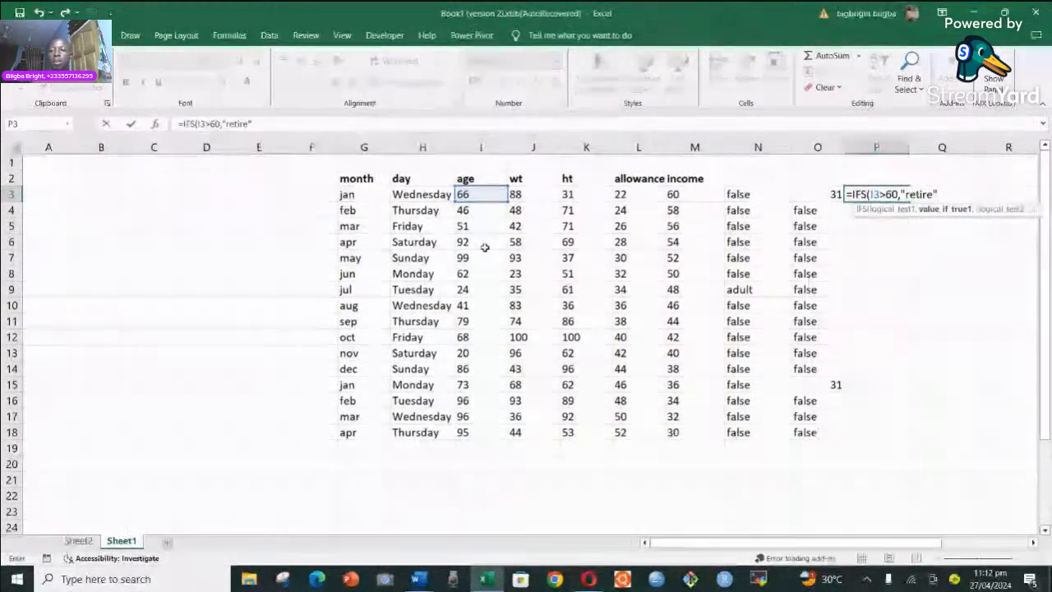
{"action": "type", "text": ","}
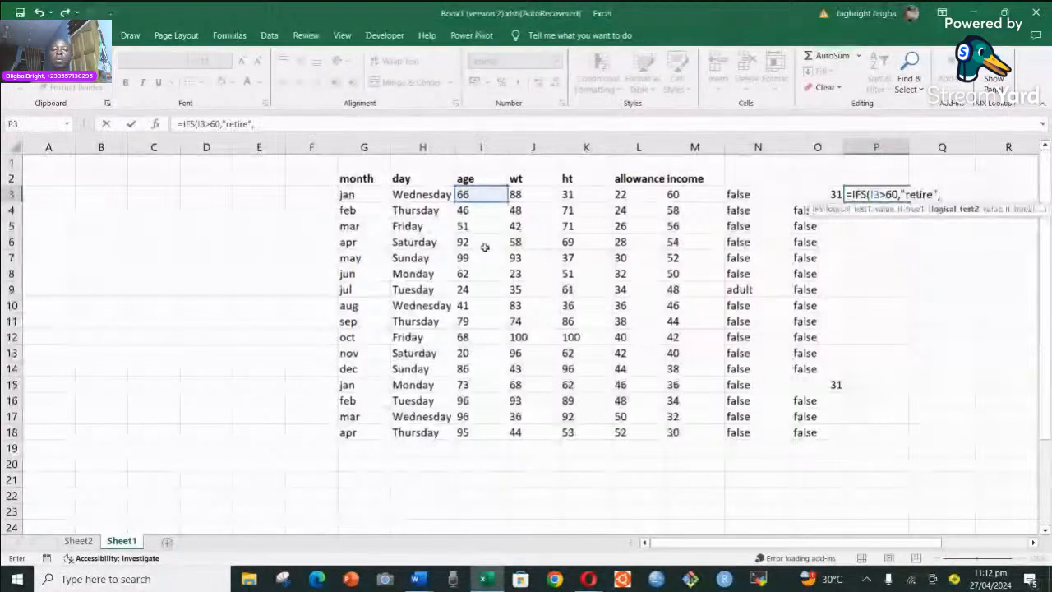
Add the second test I3>50 to the IFS formula in P3, with "middle" as its value
{"action": "left_click", "coordinate": [481, 194]}
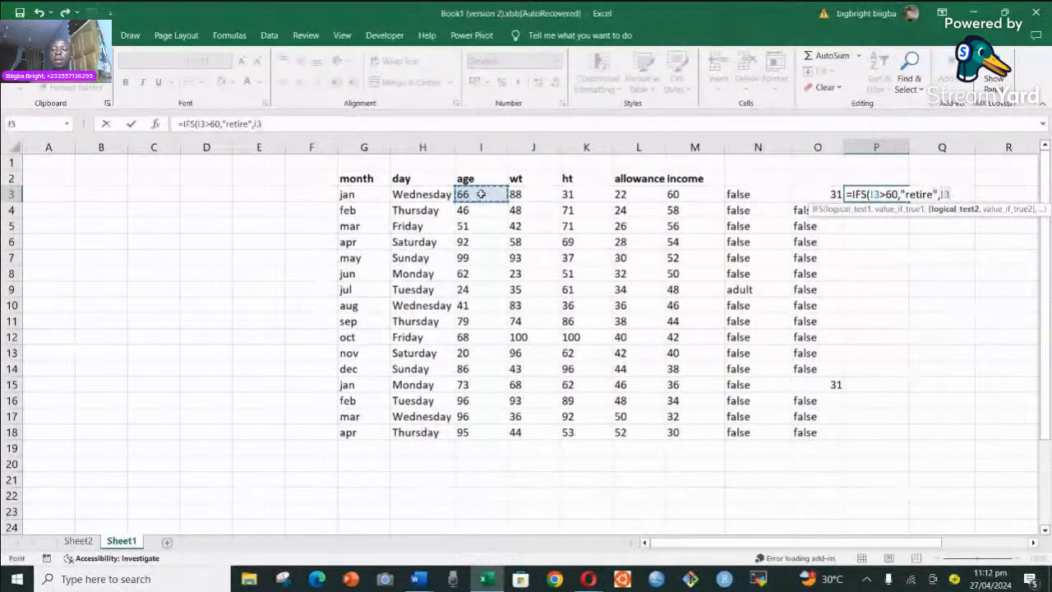
{"action": "type", "text": "="}
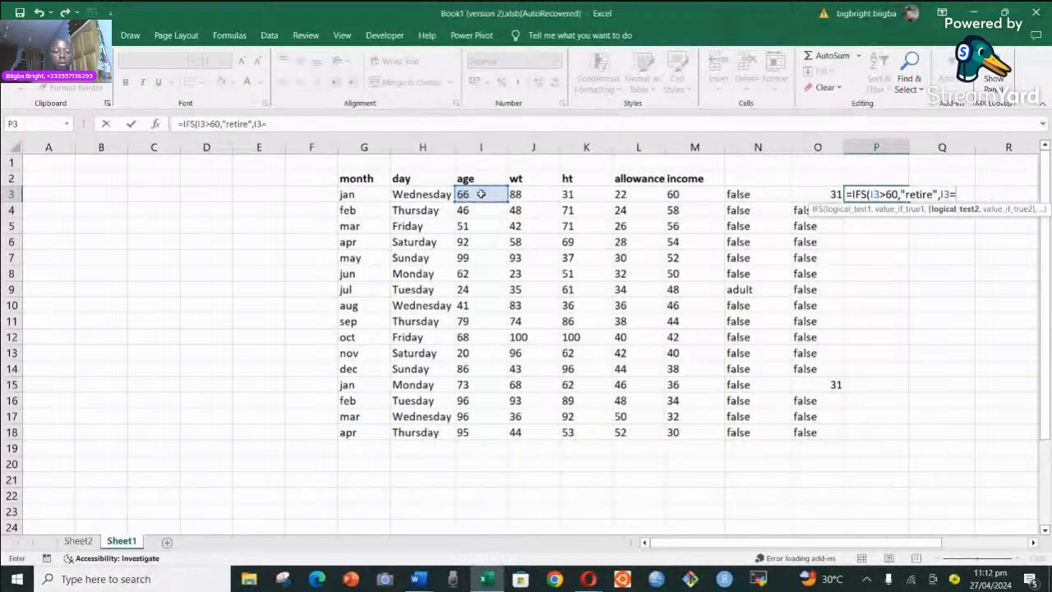
{"action": "key", "text": "BackSpace"}
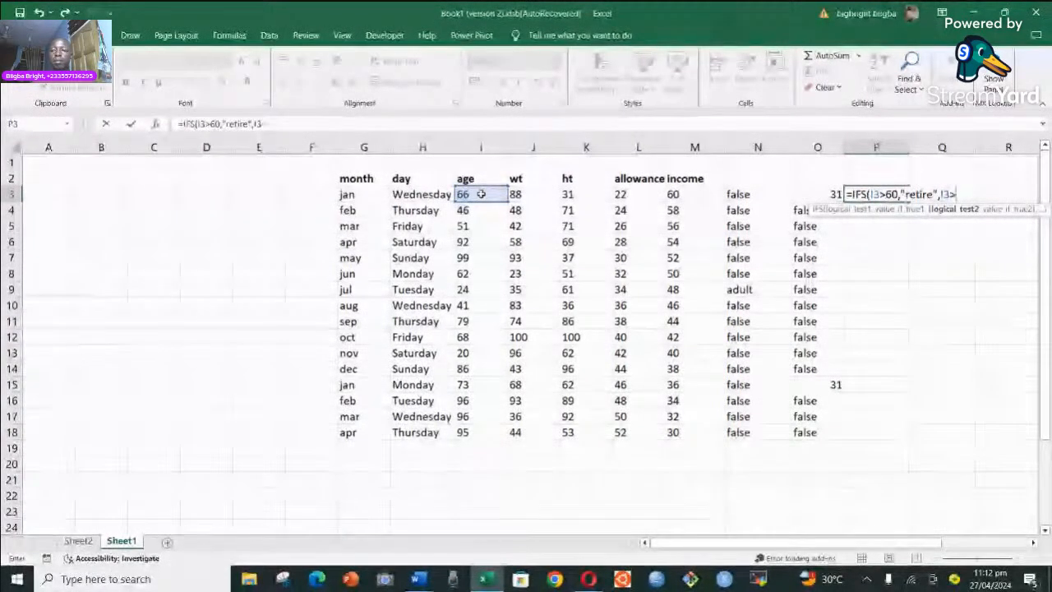
{"action": "type", "text": ">"}
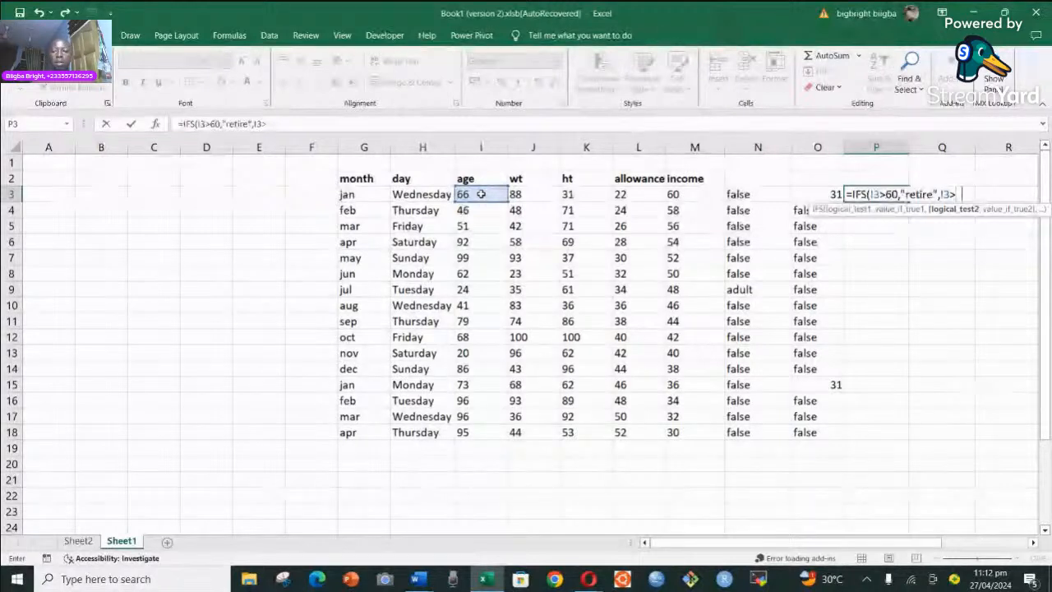
{"action": "type", "text": "50,"}
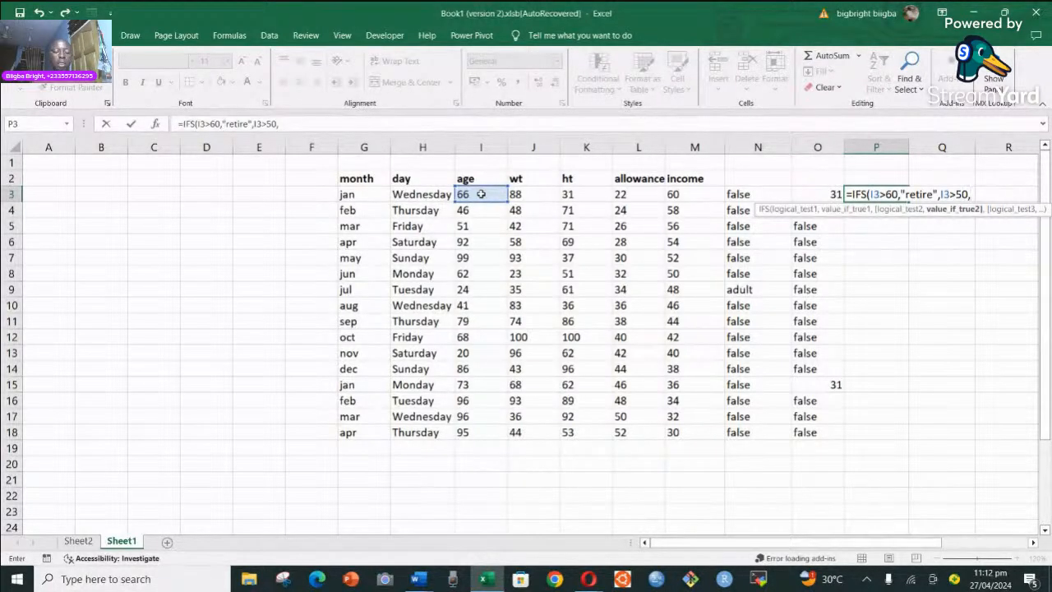
{"action": "type", "text": "\""}
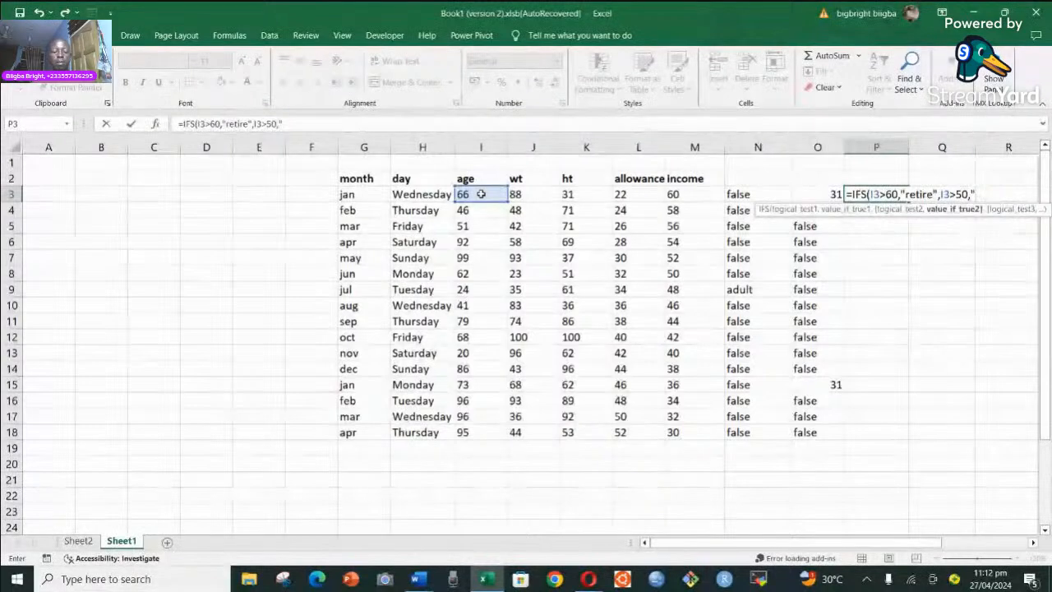
{"action": "type", "text": "middle"}
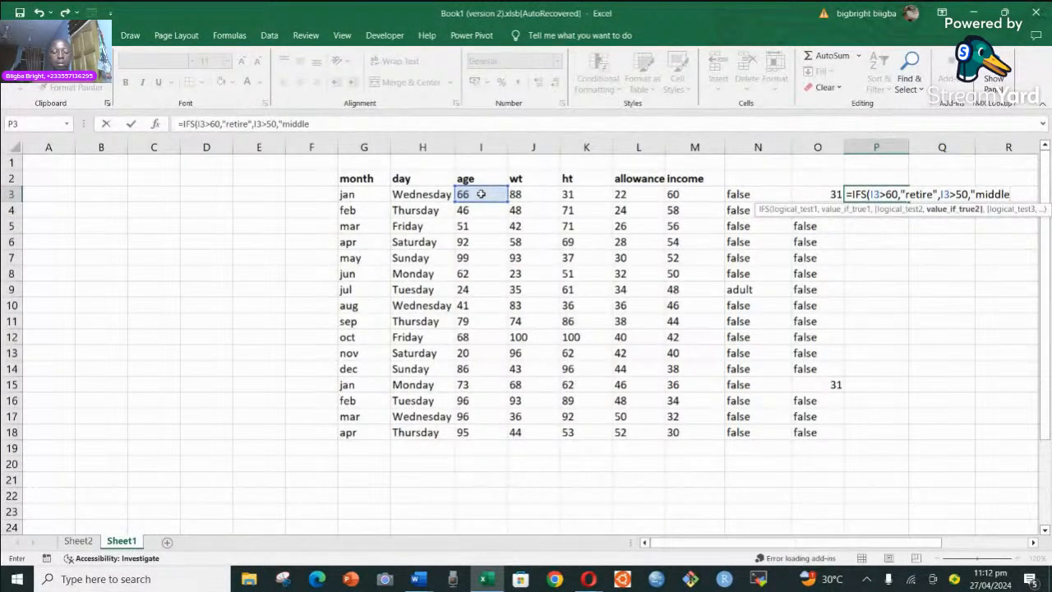
{"action": "type", "text": "\","}
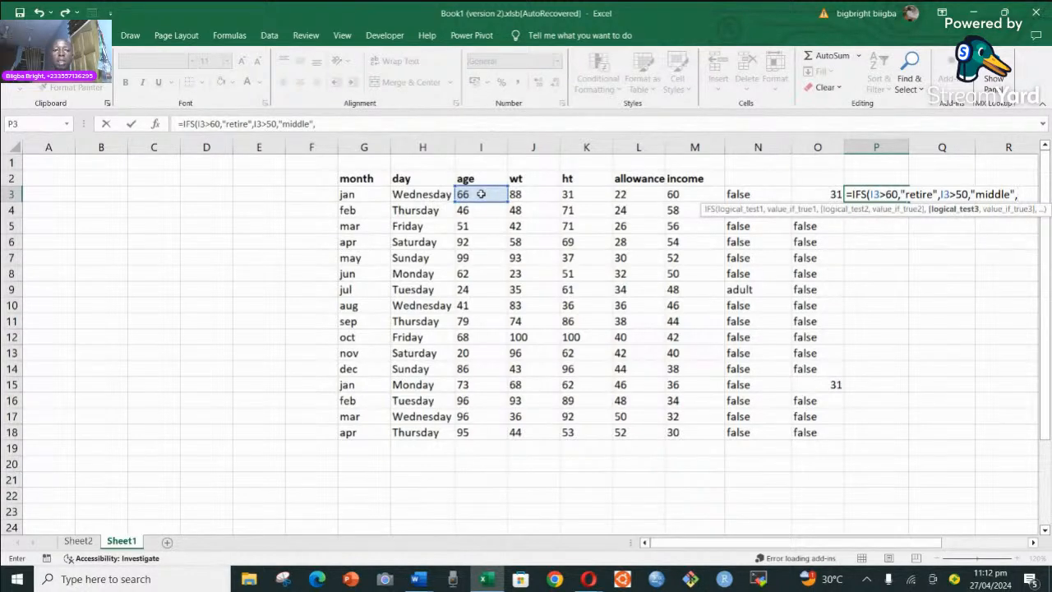
Add the third logical test I3>40 on the age to the IFS formula in P3
{"action": "left_click", "coordinate": [339, 127]}
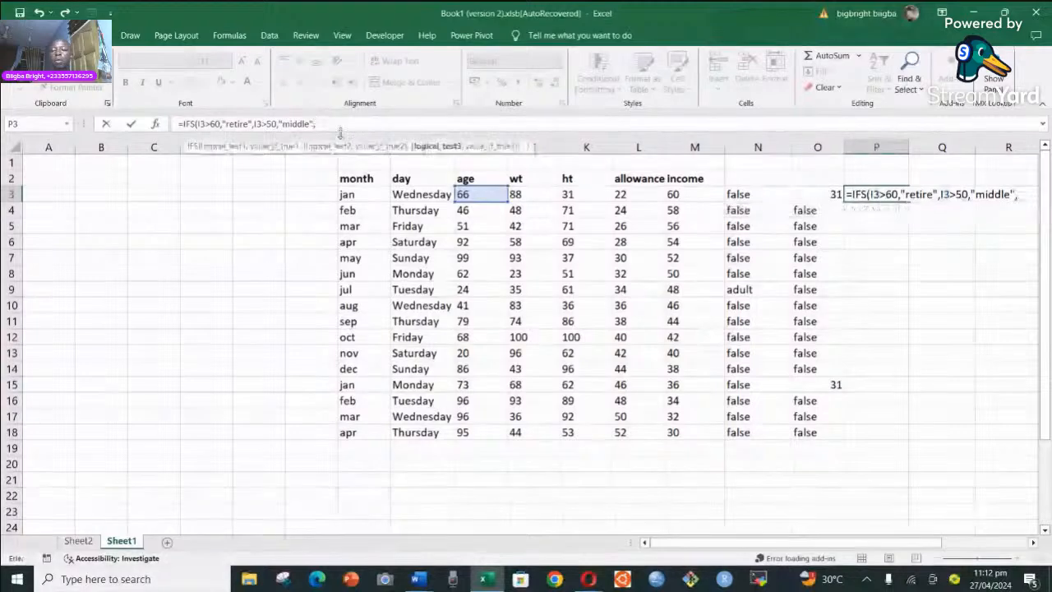
{"action": "left_click", "coordinate": [483, 194]}
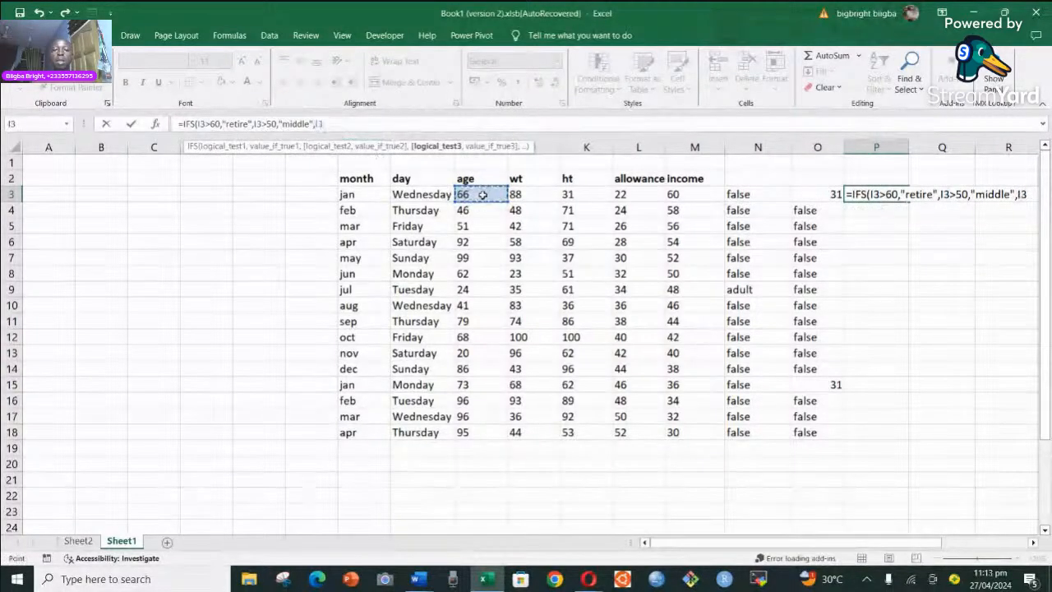
{"action": "type", "text": "="}
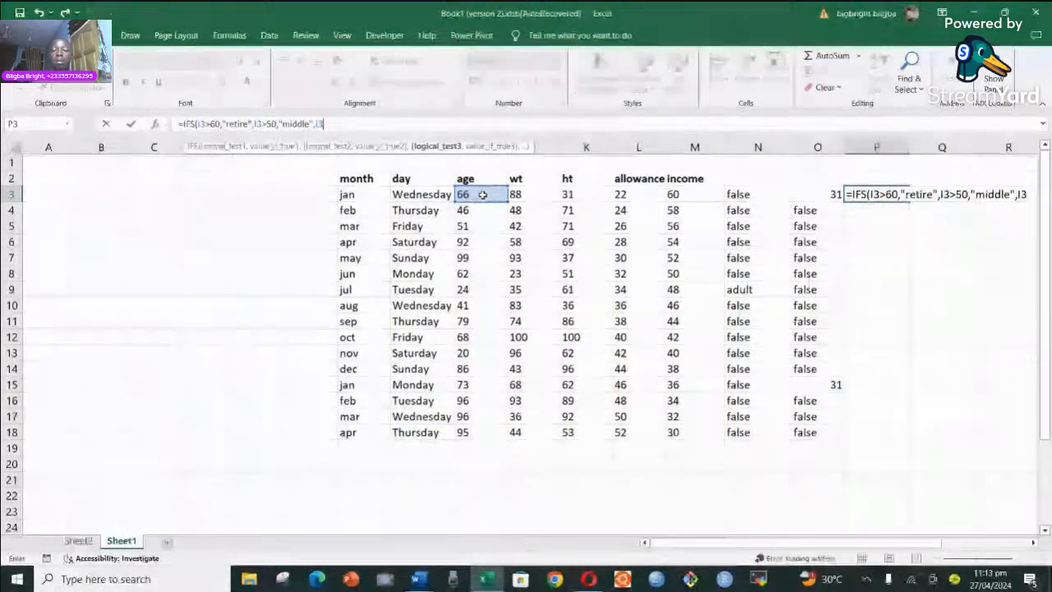
{"action": "type", "text": ">"}
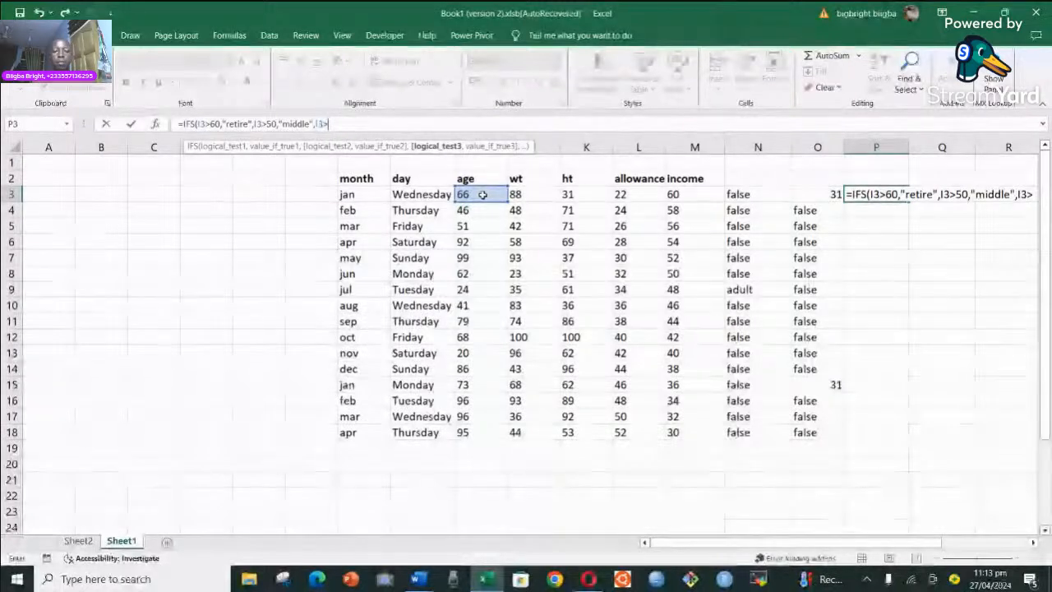
{"action": "type", "text": "40"}
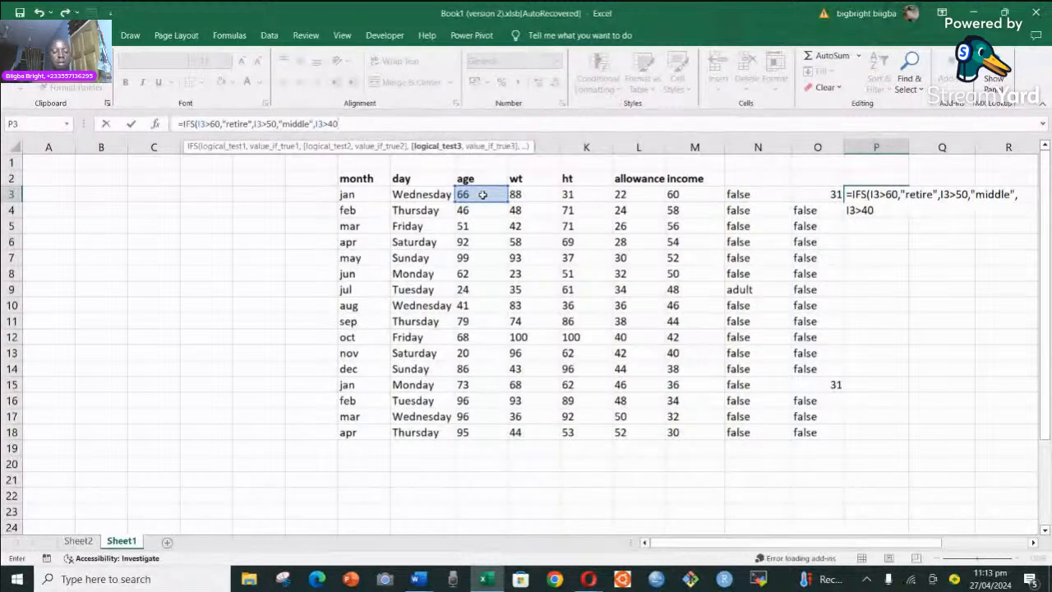
{"action": "type", "text": ","}
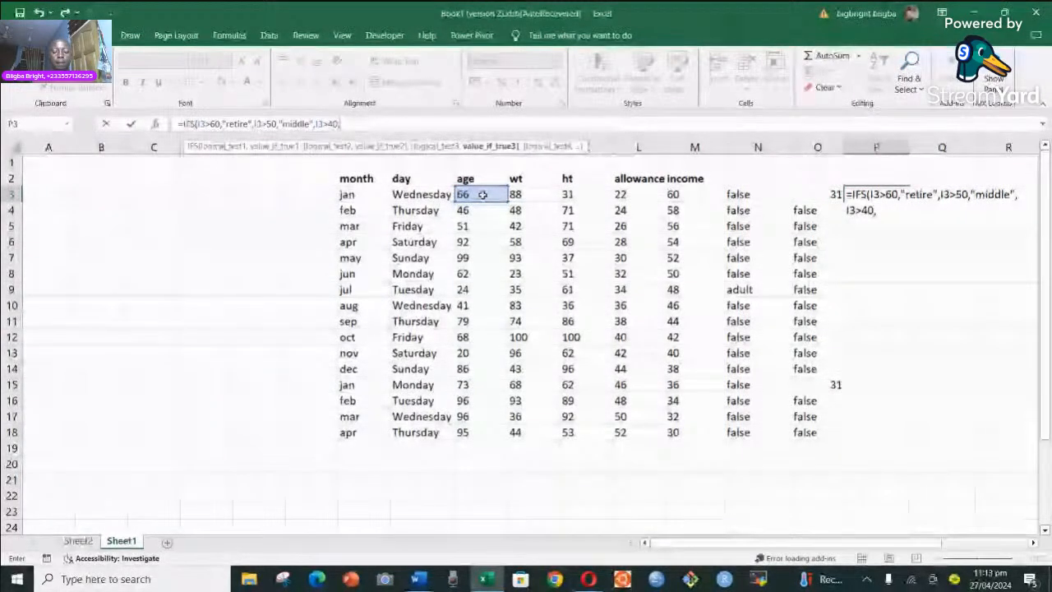
Set "ymiddle" as the value returned by the third test of the IFS formula in P3
{"action": "type", "text": "\""}
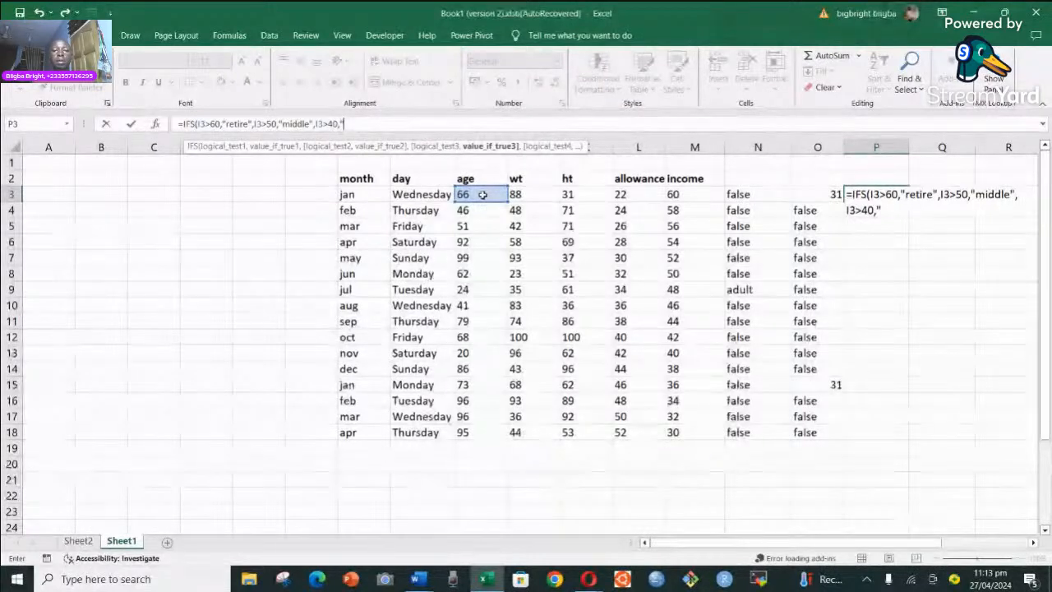
{"action": "type", "text": "y"}
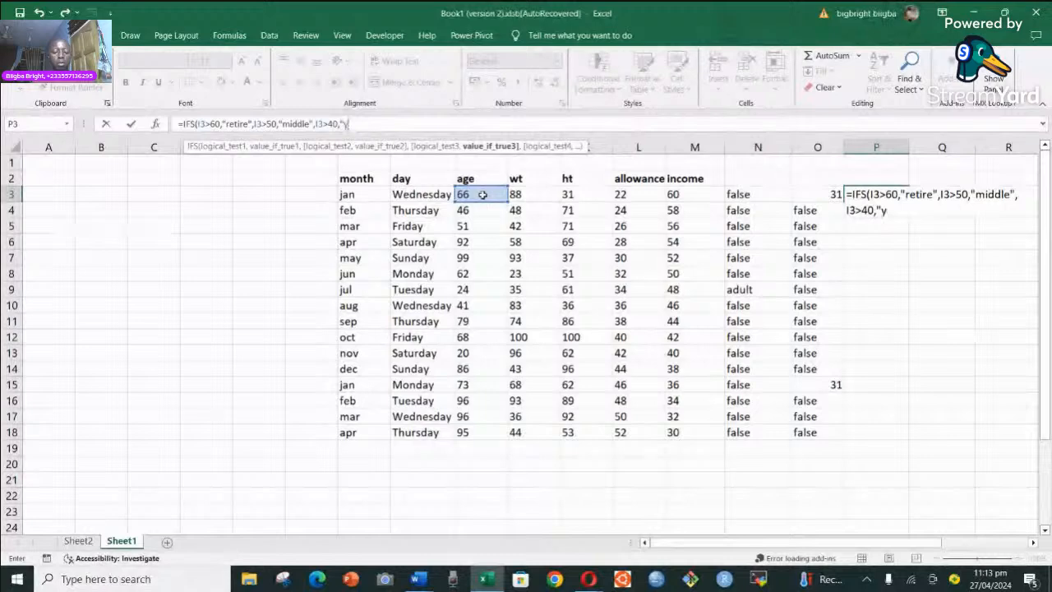
{"action": "type", "text": "mo"}
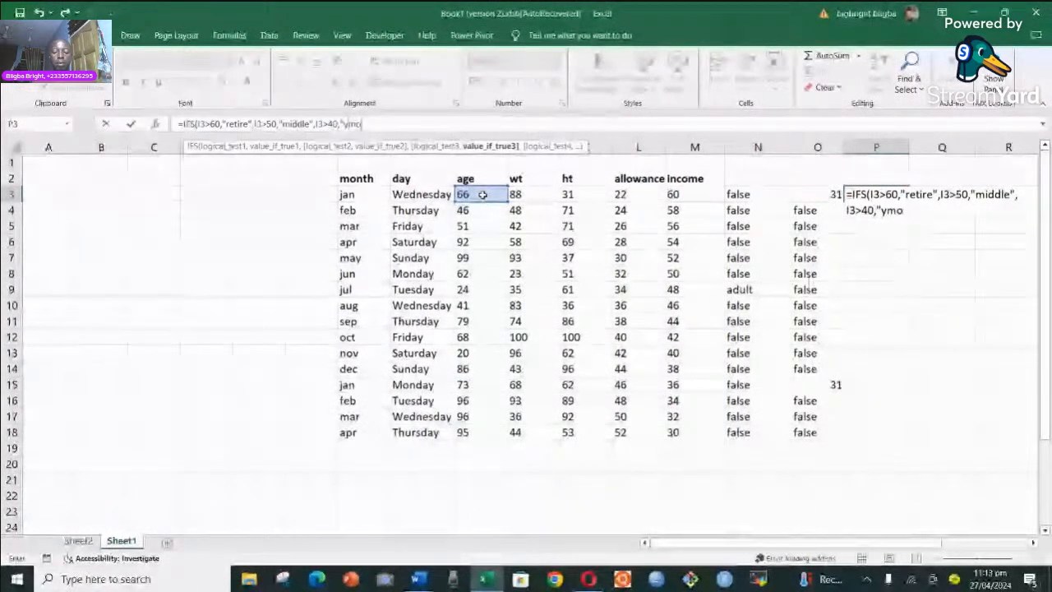
{"action": "key", "text": "BackSpace"}
{"action": "type", "text": "iddle"}
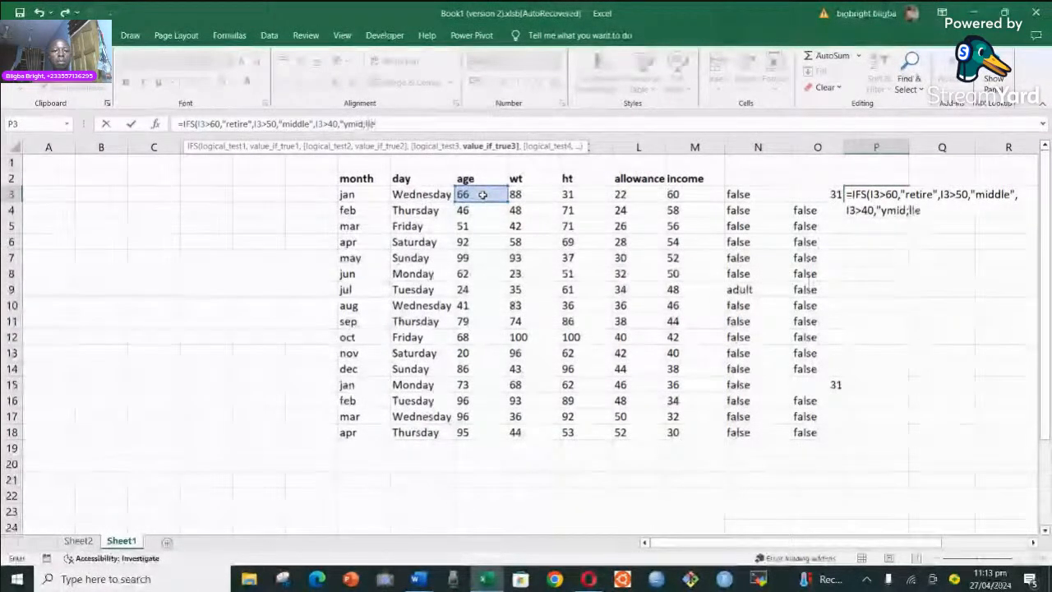
{"action": "key", "text": "BackSpace"}
{"action": "key", "text": "BackSpace"}
{"action": "key", "text": "BackSpace"}
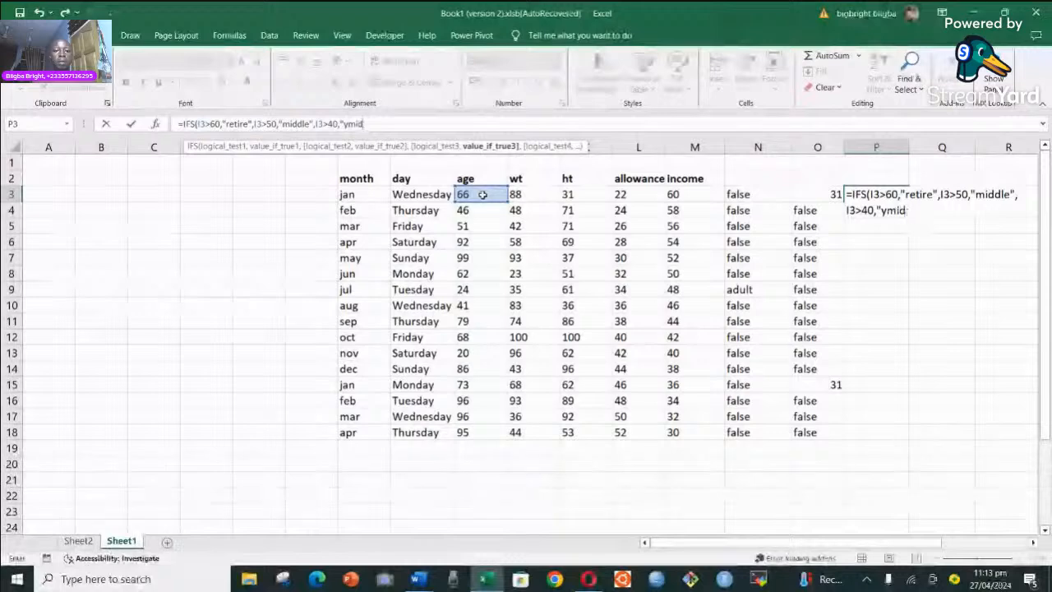
{"action": "type", "text": "dle"}
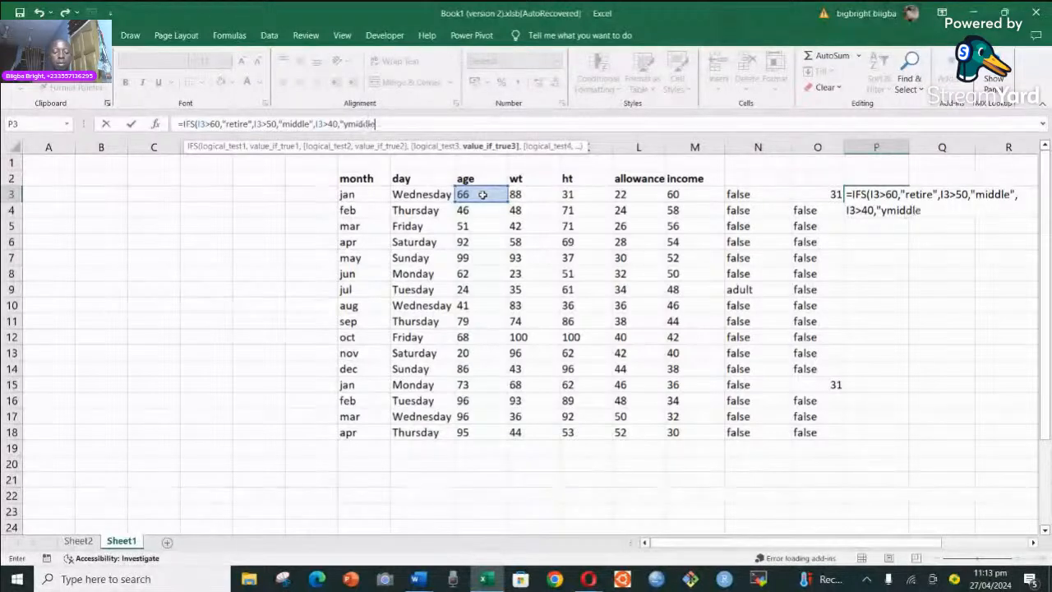
{"action": "type", "text": "\""}
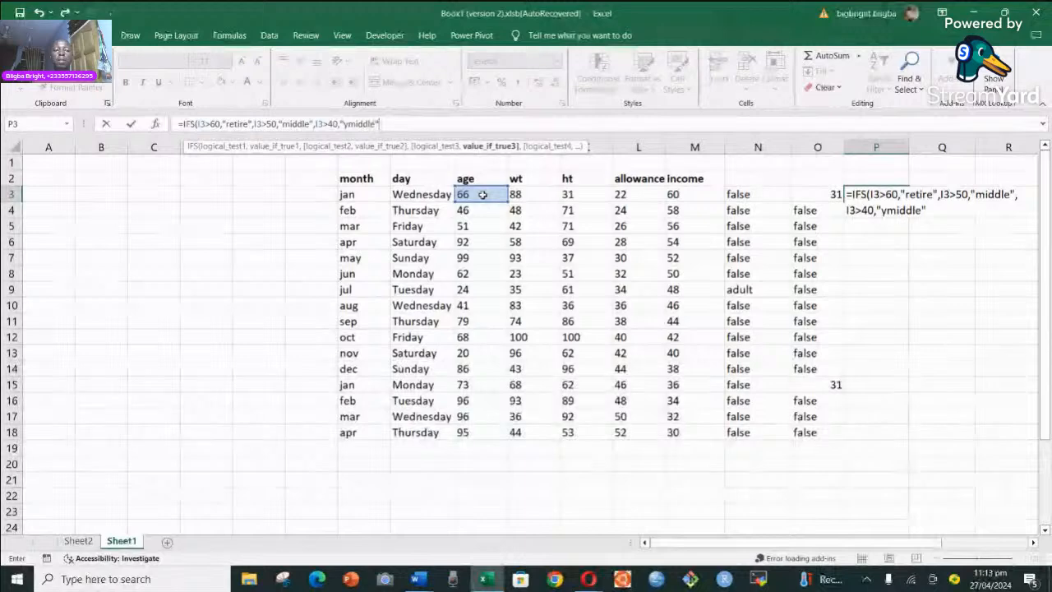
{"action": "type", "text": ","}
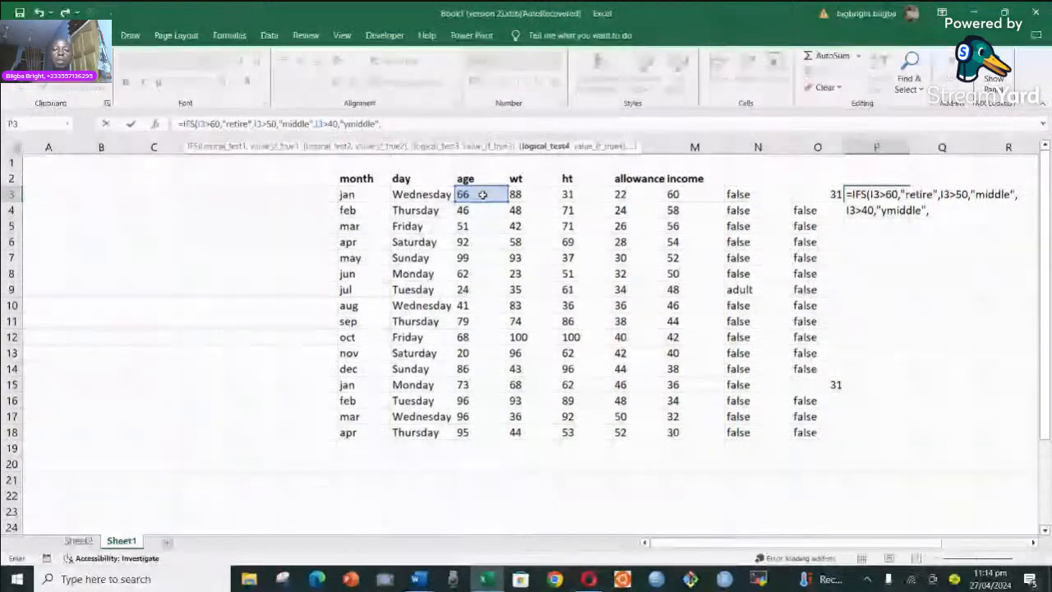
Complete the IFS formula in P3 with "NA" as the fourth test and "false" as its value, and fill it down to P18
{"action": "type", "text": "\""}
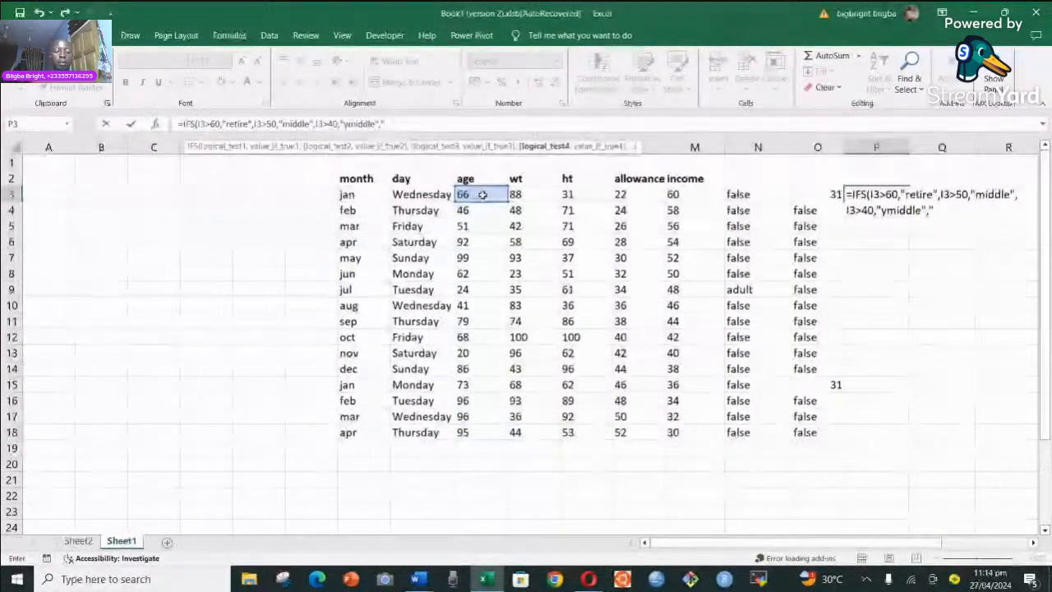
{"action": "type", "text": "N"}
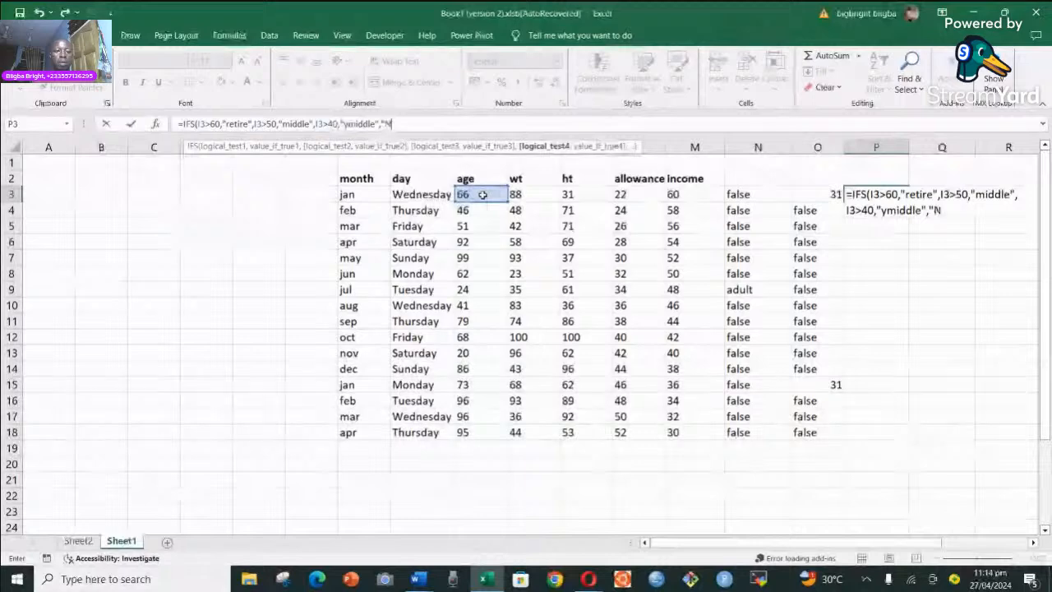
{"action": "type", "text": "A\""}
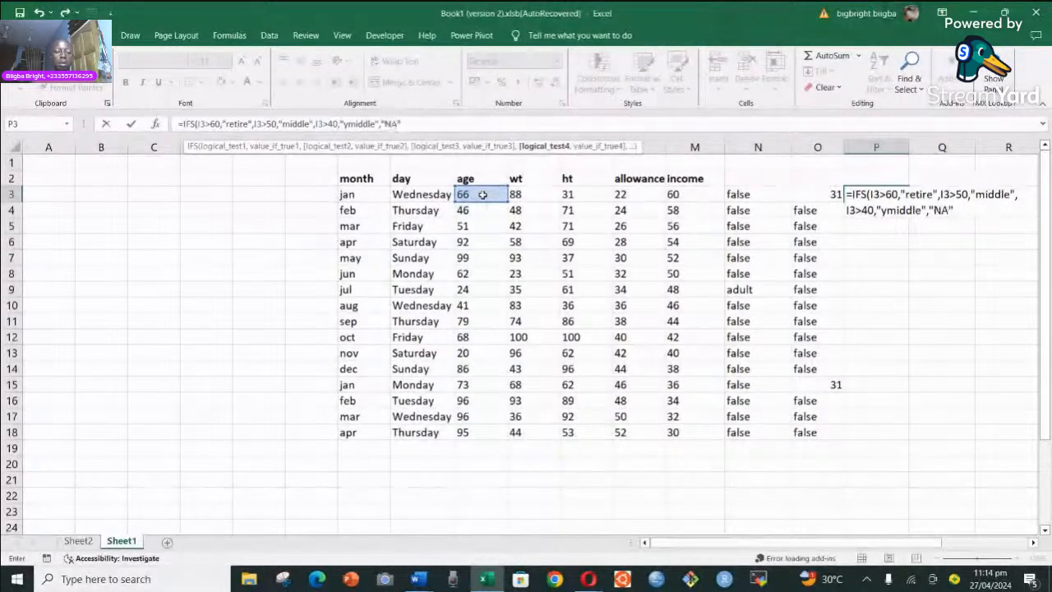
{"action": "type", "text": ","}
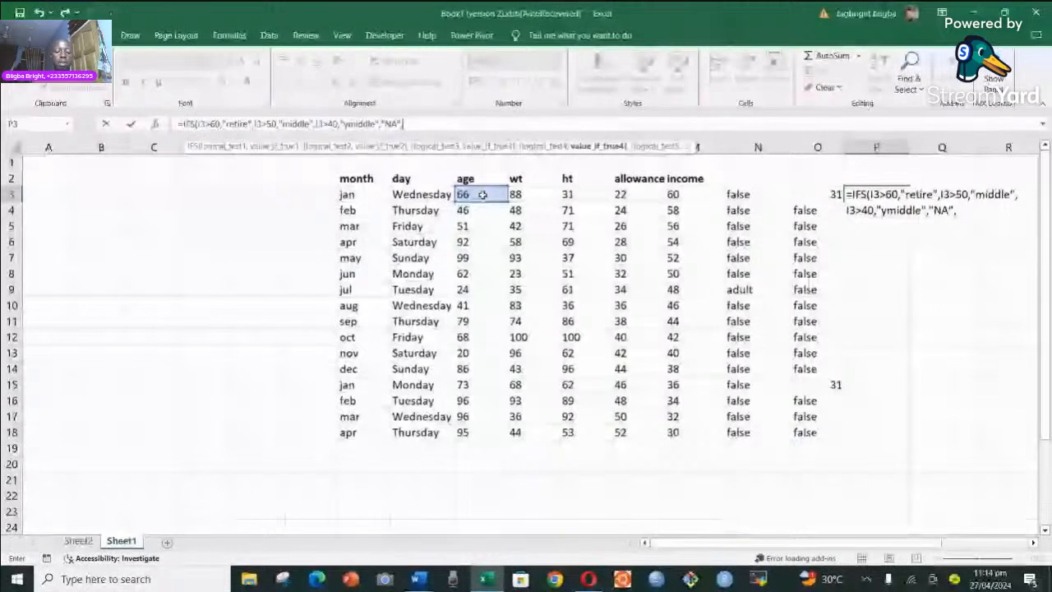
{"action": "type", "text": "\""}
{"action": "type", "text": "fals"}
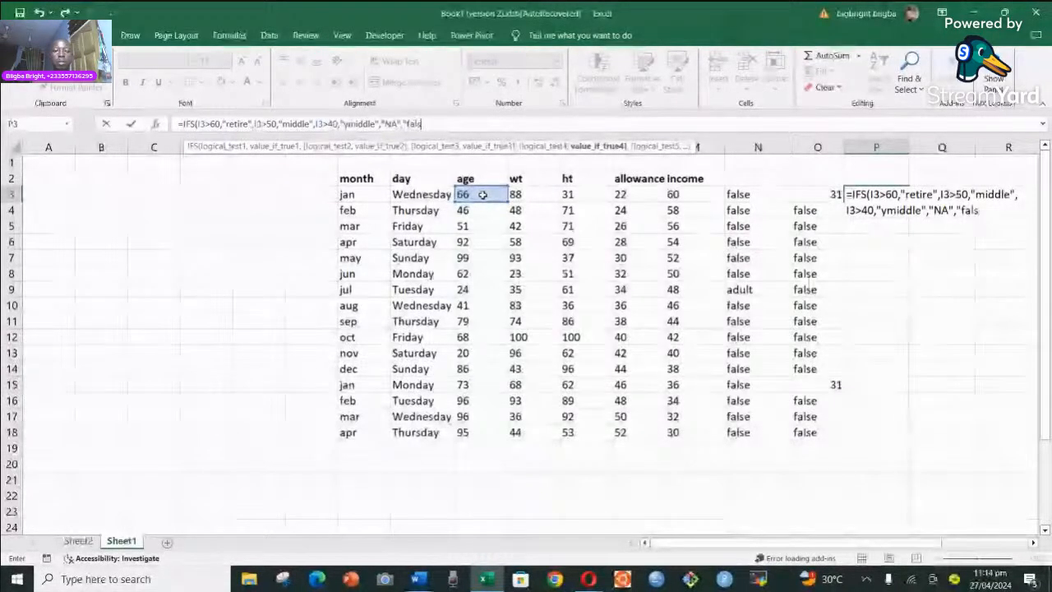
{"action": "type", "text": "e\""}
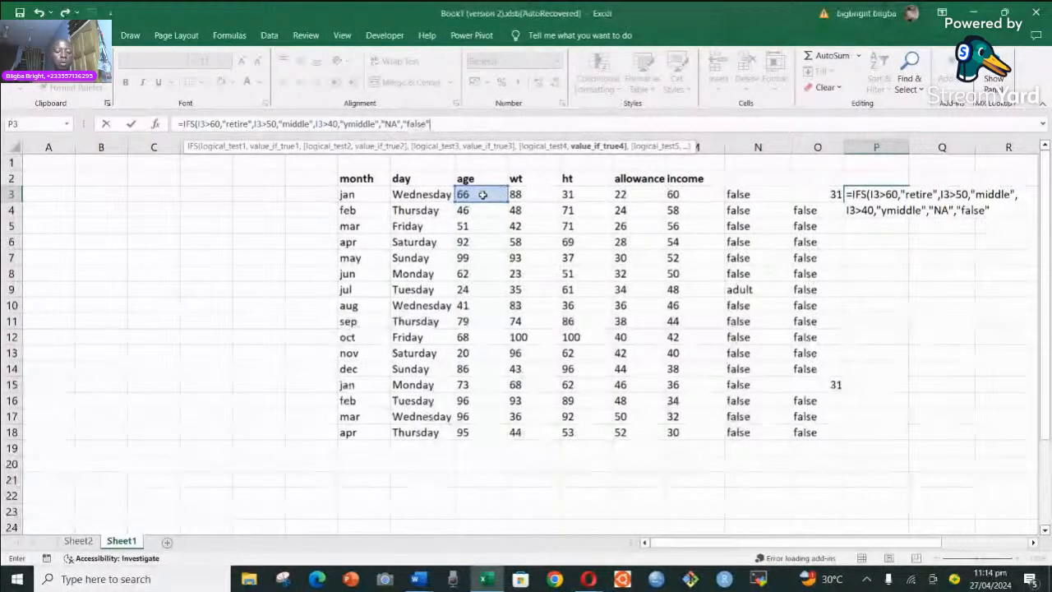
{"action": "type", "text": ")"}
{"action": "key", "text": "Return"}
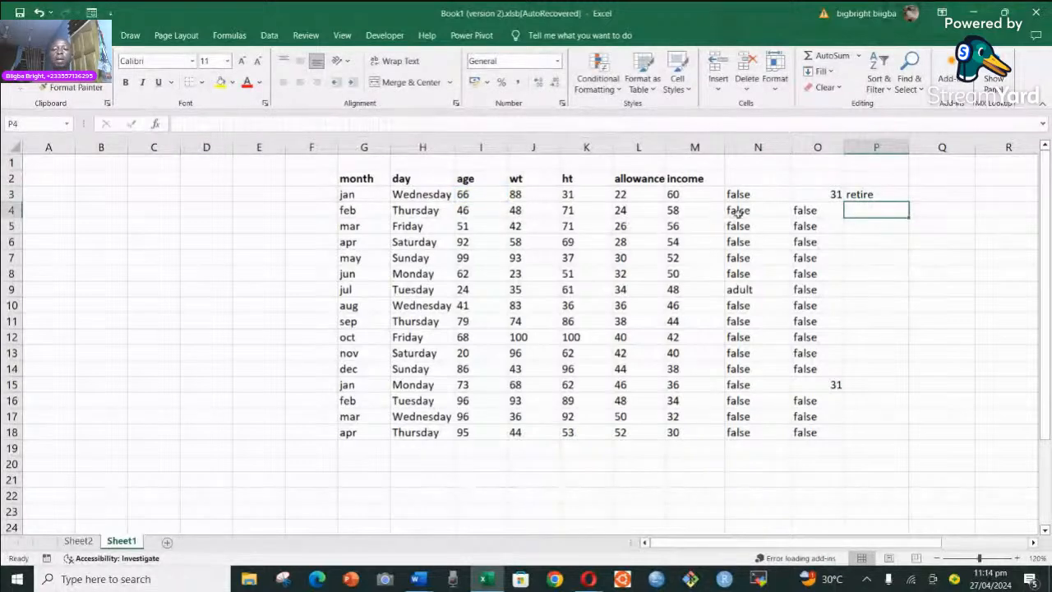
{"action": "left_click", "coordinate": [871, 196]}
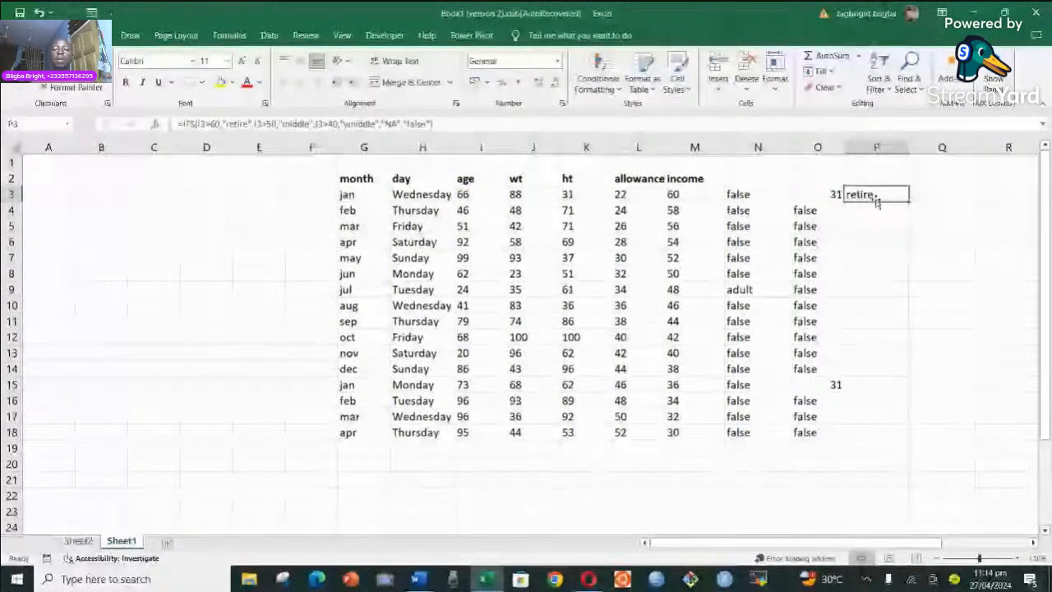
{"action": "left_click_drag", "start_coordinate": [908, 201], "coordinate": [922, 439]}
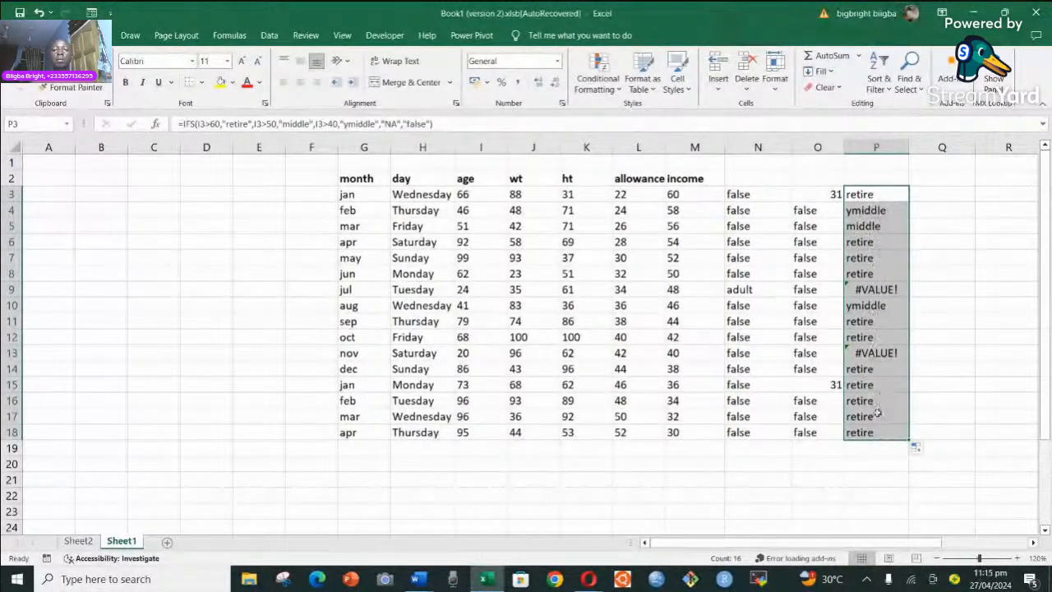
Replace the "NA" test in P3's IFS formula with the logical value TRUE and fill the formula down to P18
{"action": "left_click", "coordinate": [401, 123]}
{"action": "key", "text": "BackSpace"}
{"action": "key", "text": "BackSpace"}
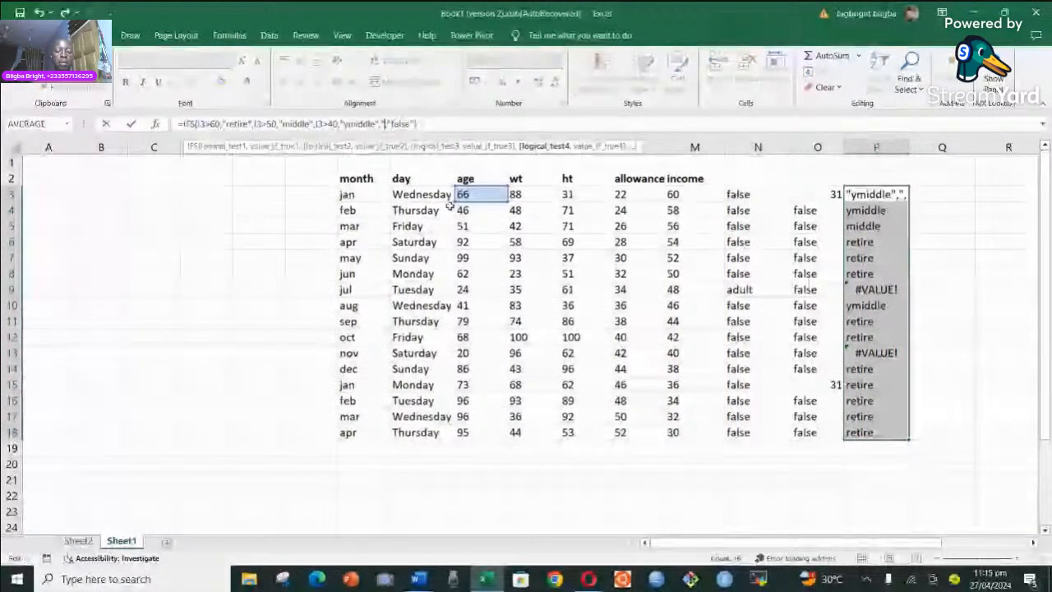
{"action": "type", "text": "TRU"}
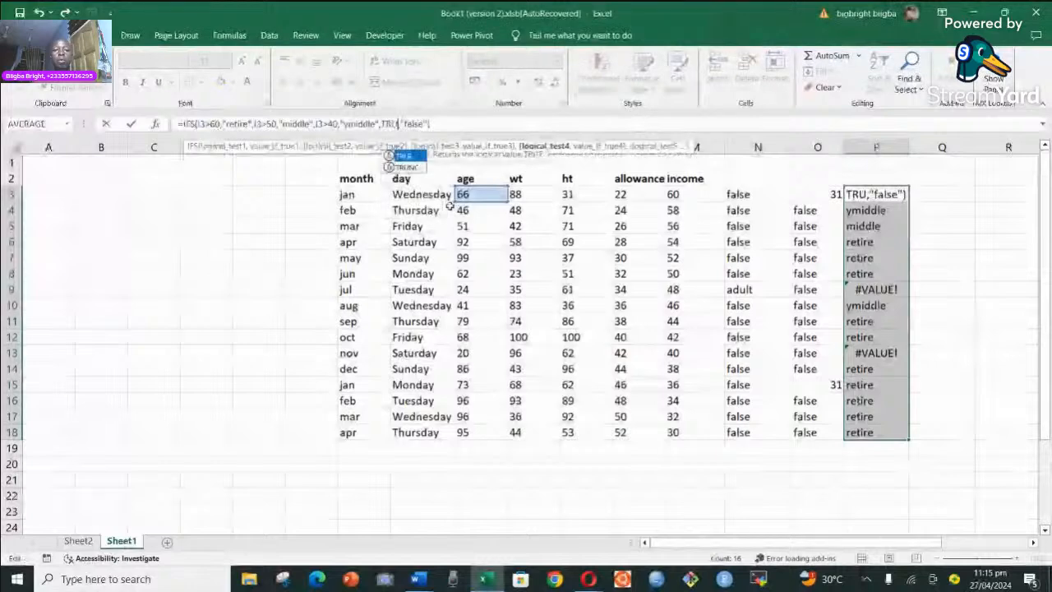
{"action": "type", "text": "E"}
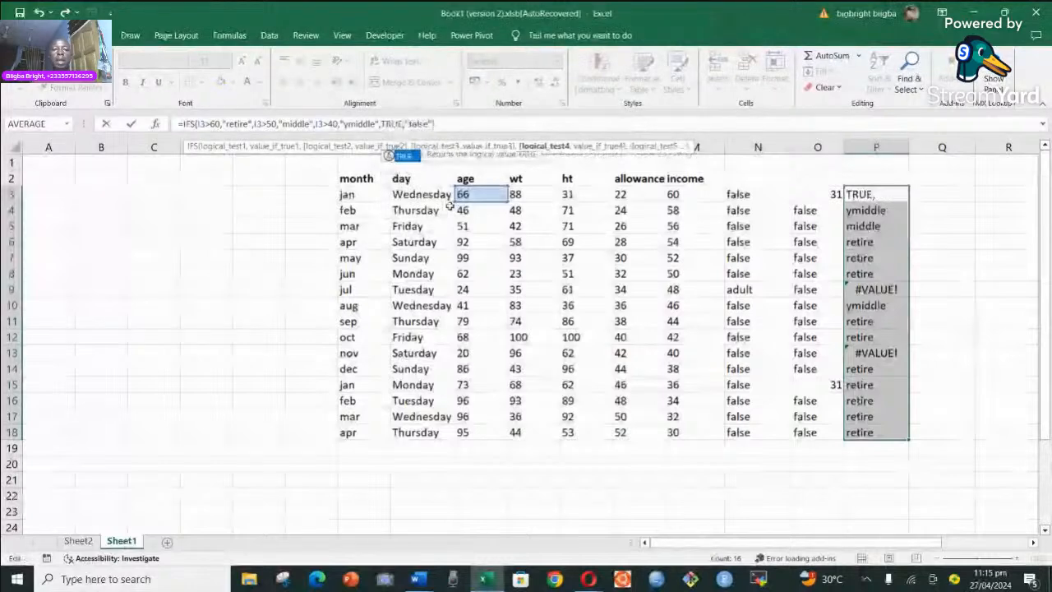
{"action": "double_click", "coordinate": [409, 156]}
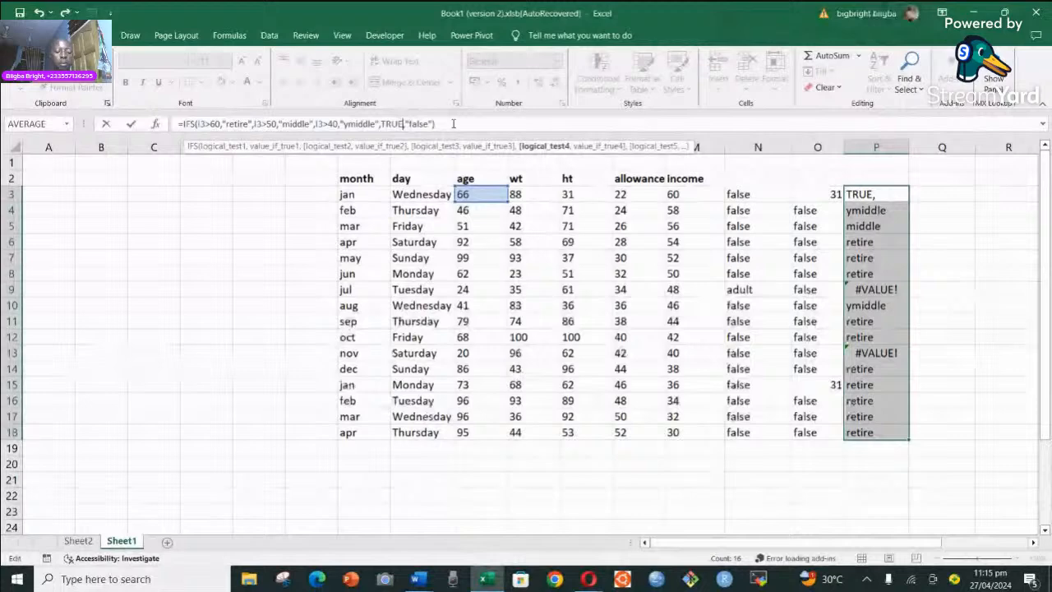
{"action": "key", "text": "Return"}
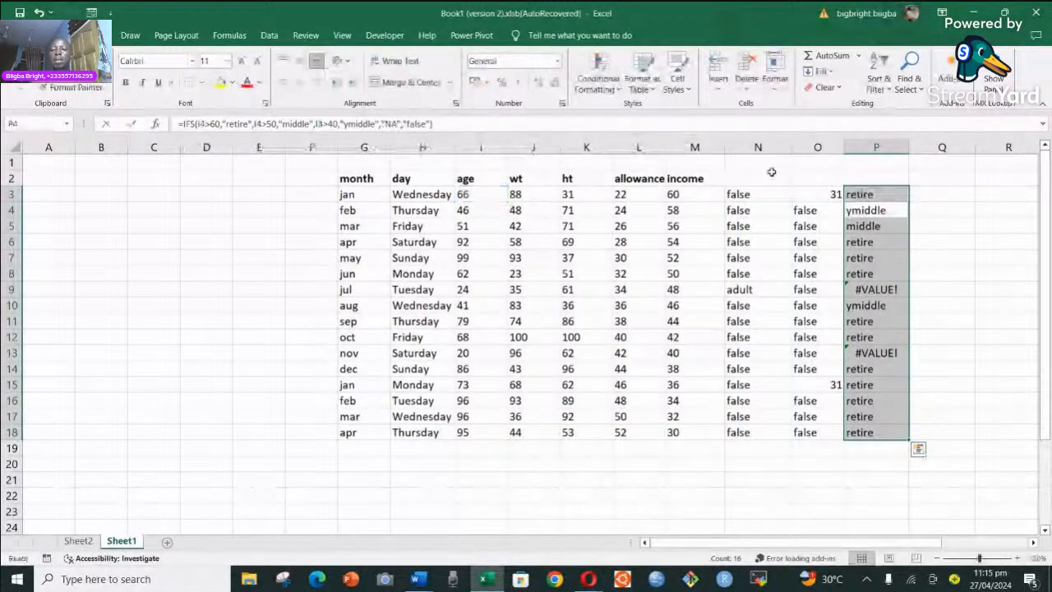
{"action": "left_click", "coordinate": [898, 194]}
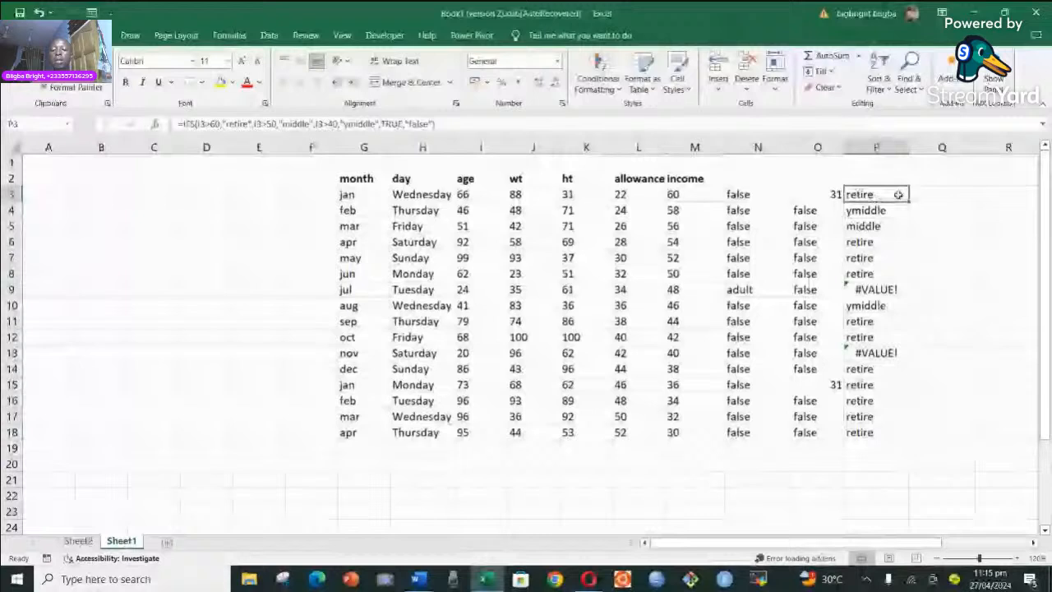
{"action": "left_click_drag", "start_coordinate": [898, 194], "coordinate": [888, 433]}
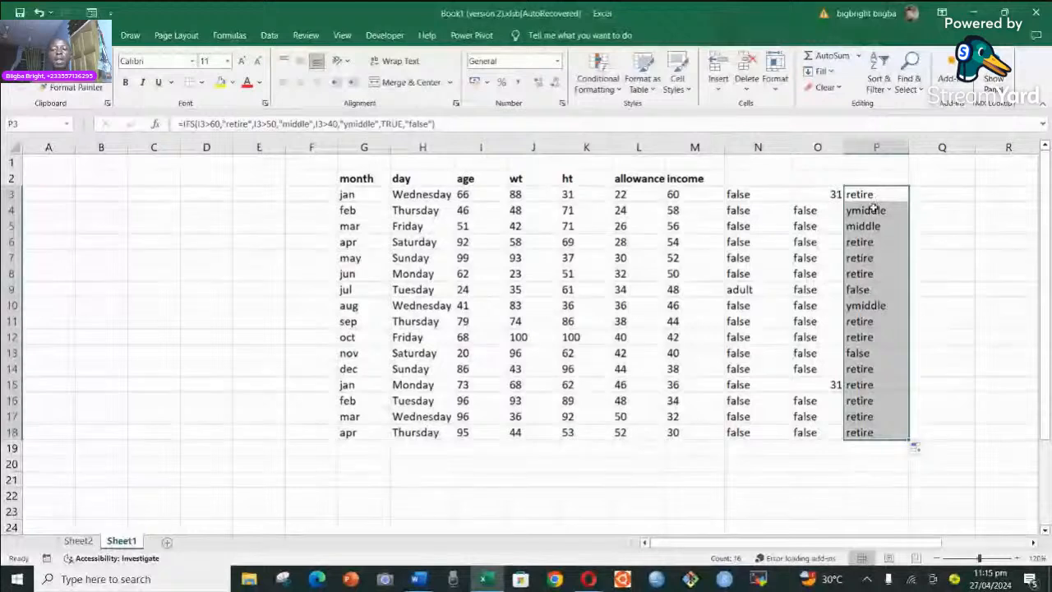
Start an IF formula with a nested AND in Q3, using G3="jan" on the month as the first condition
{"action": "key", "text": "Right"}
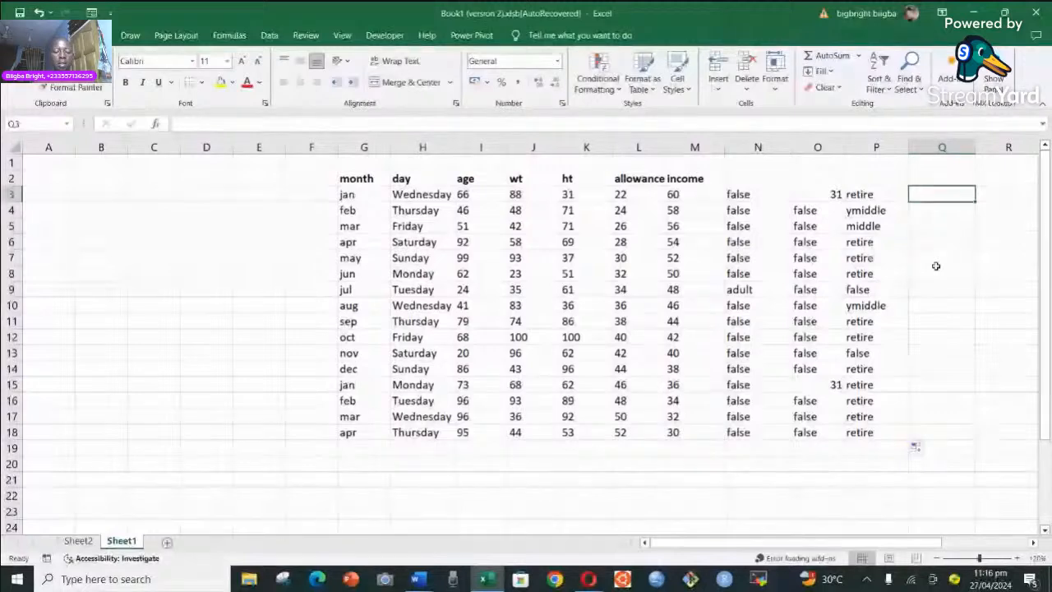
{"action": "type", "text": "=IF"}
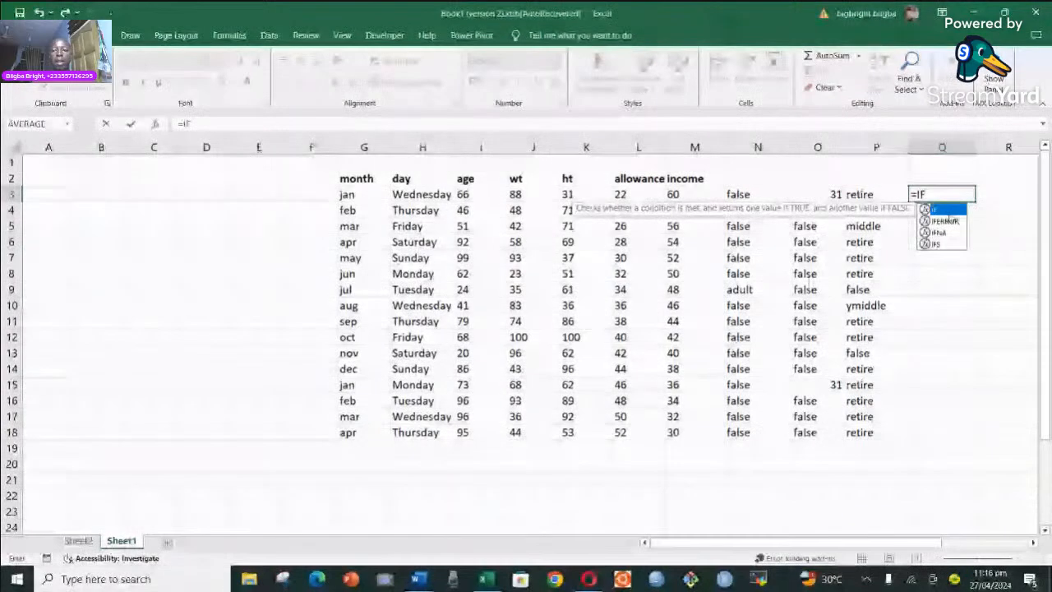
{"action": "type", "text": "(AND("}
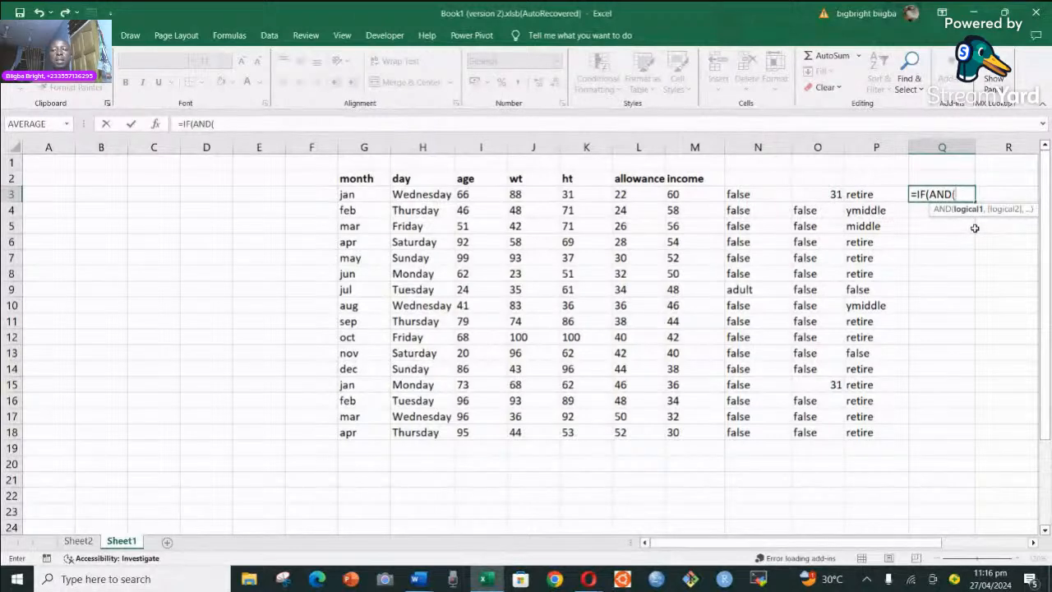
{"action": "left_click", "coordinate": [352, 195]}
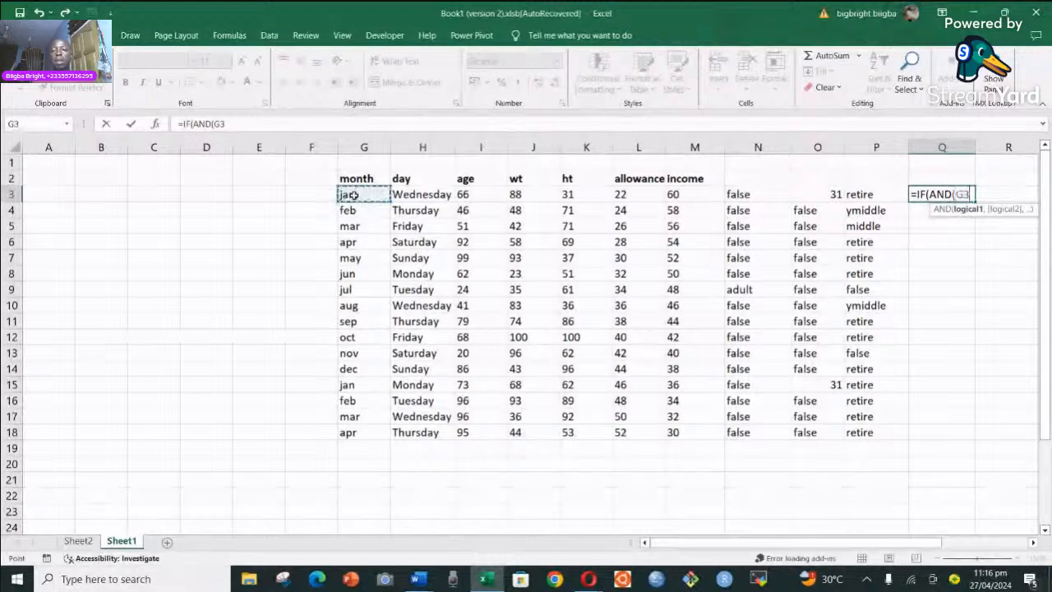
{"action": "type", "text": "="}
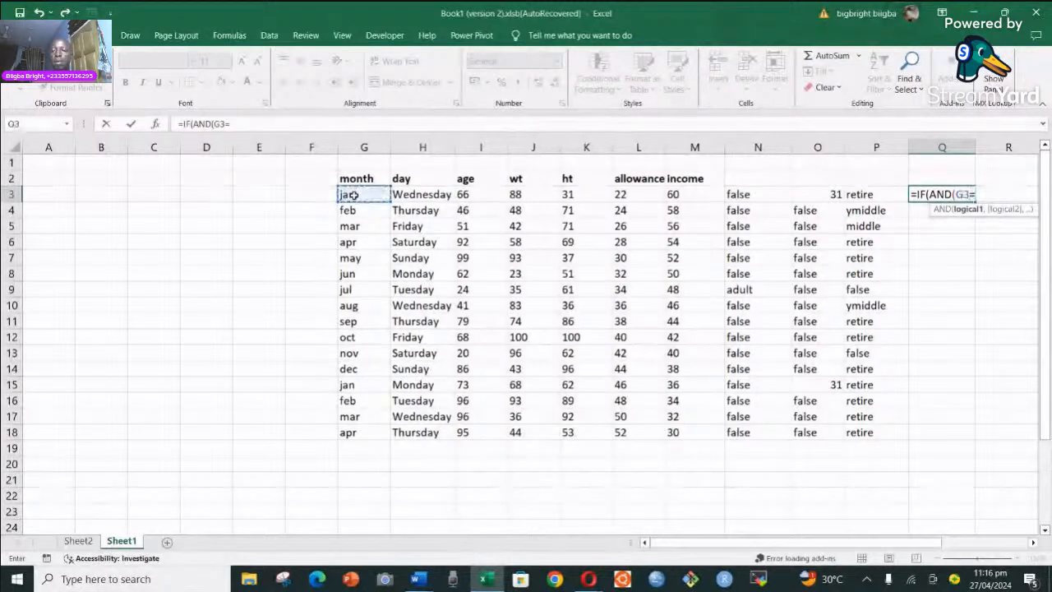
{"action": "type", "text": "\""}
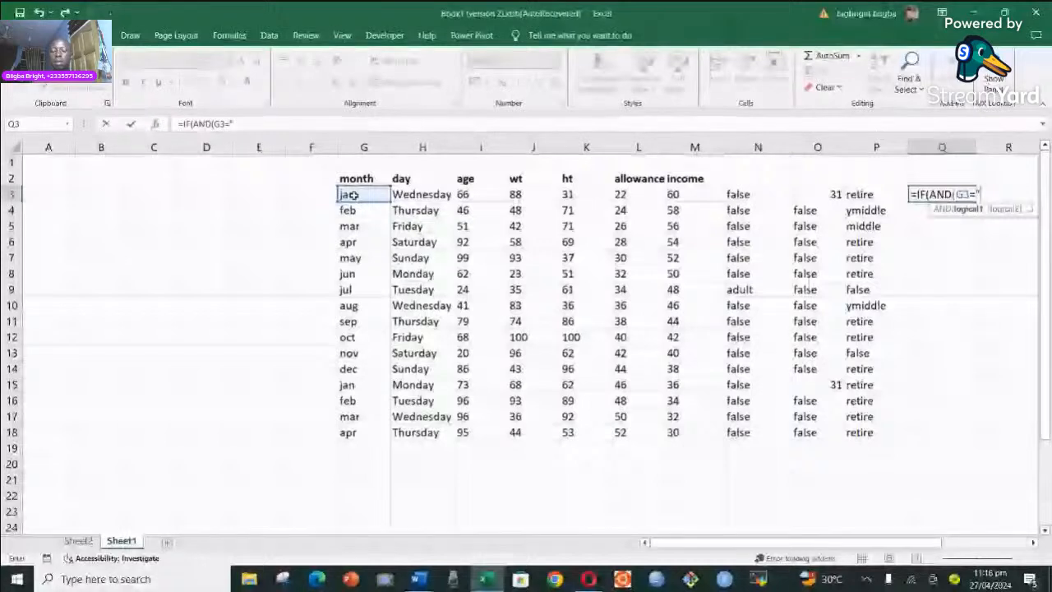
{"action": "type", "text": "jan"}
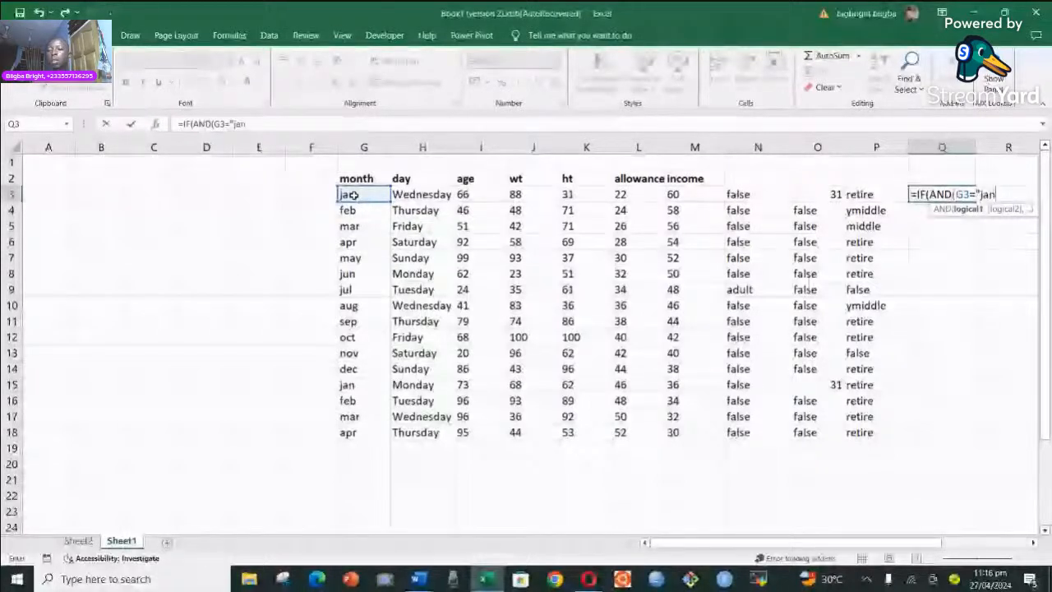
{"action": "type", "text": "\""}
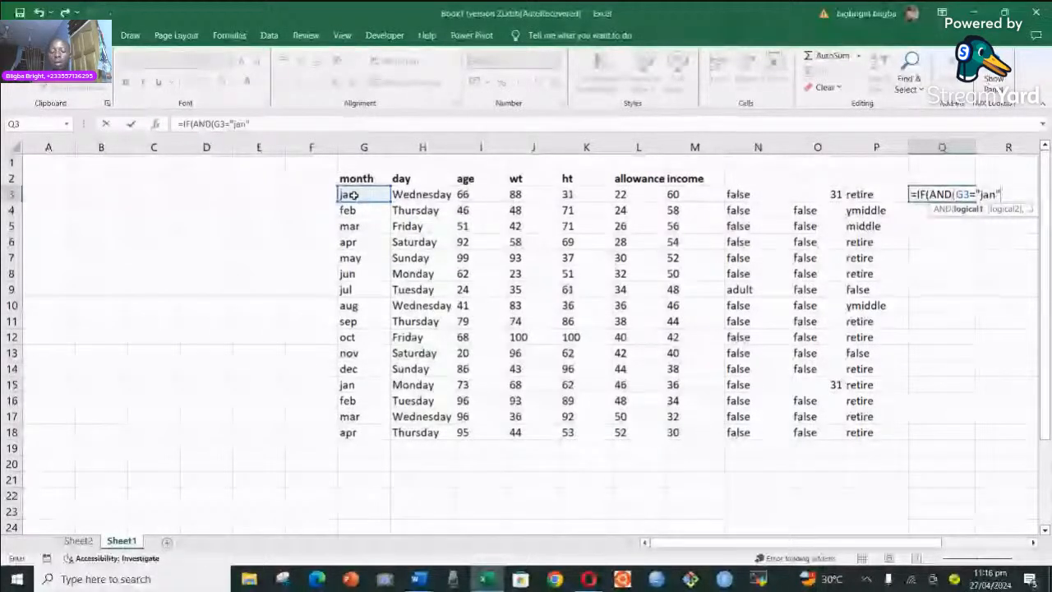
{"action": "type", "text": ","}
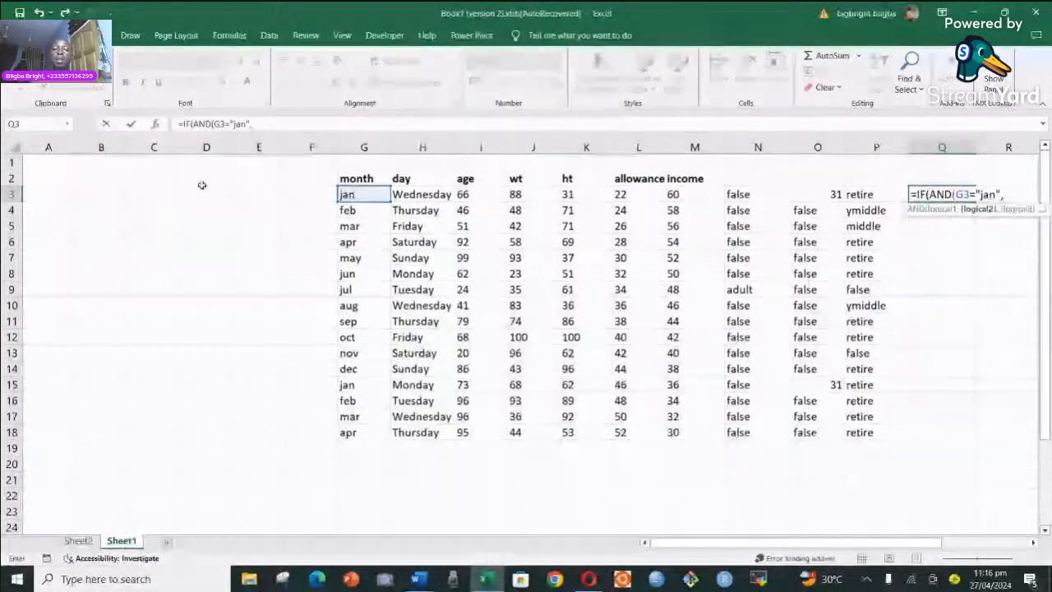
Add H3="Wednesday" on the day as the second AND condition in the Q3 formula
{"action": "left_click", "coordinate": [424, 194]}
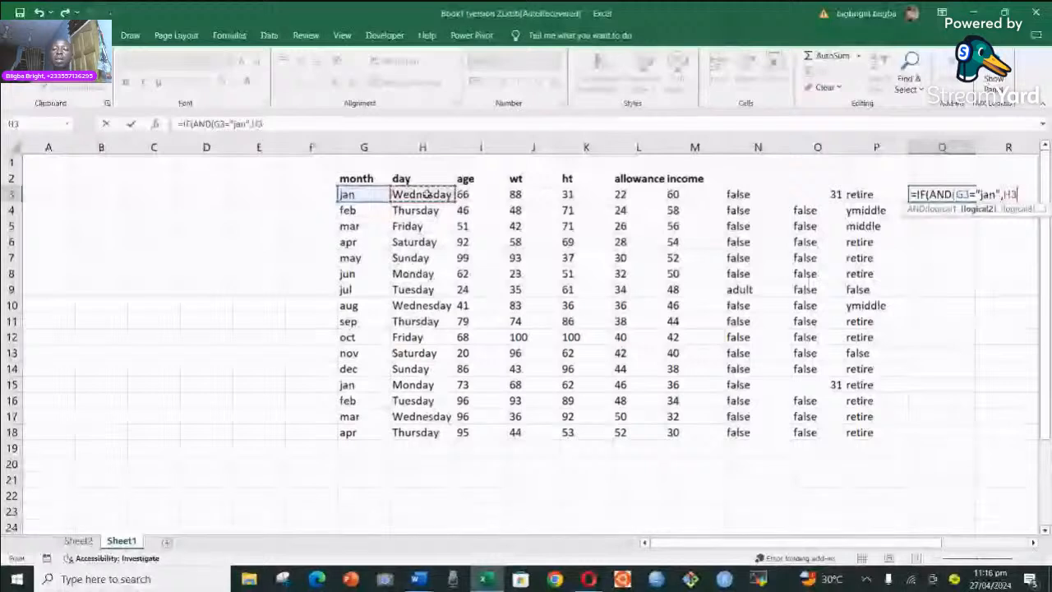
{"action": "type", "text": "="}
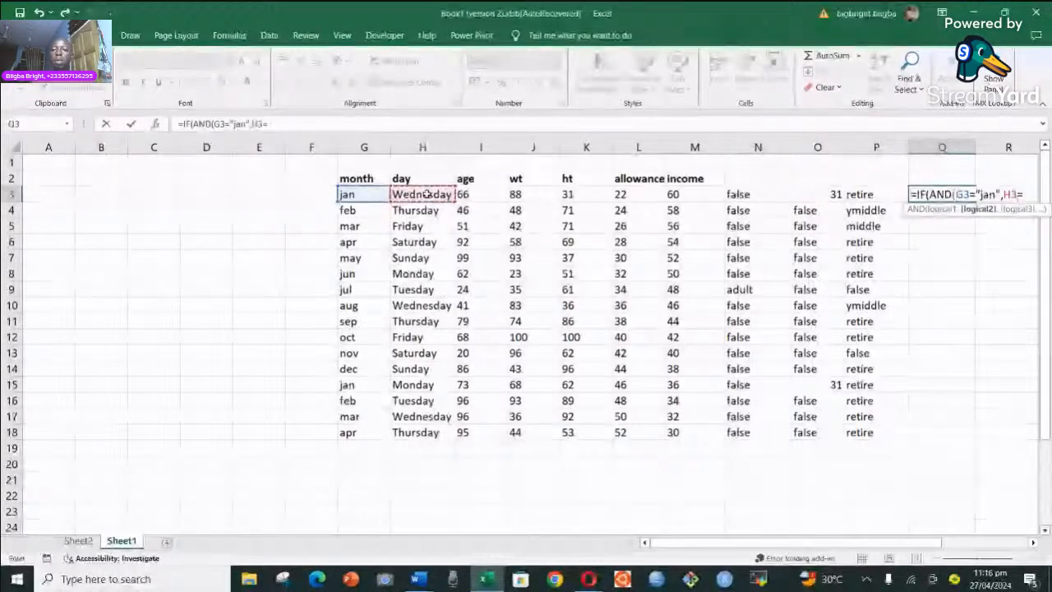
{"action": "left_click", "coordinate": [278, 121]}
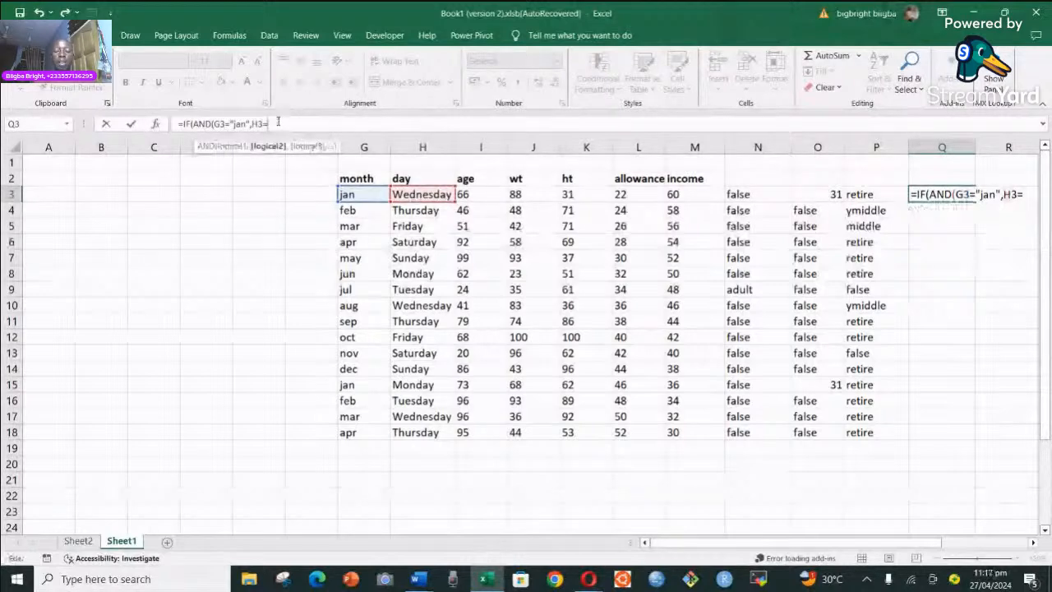
{"action": "type", "text": "\""}
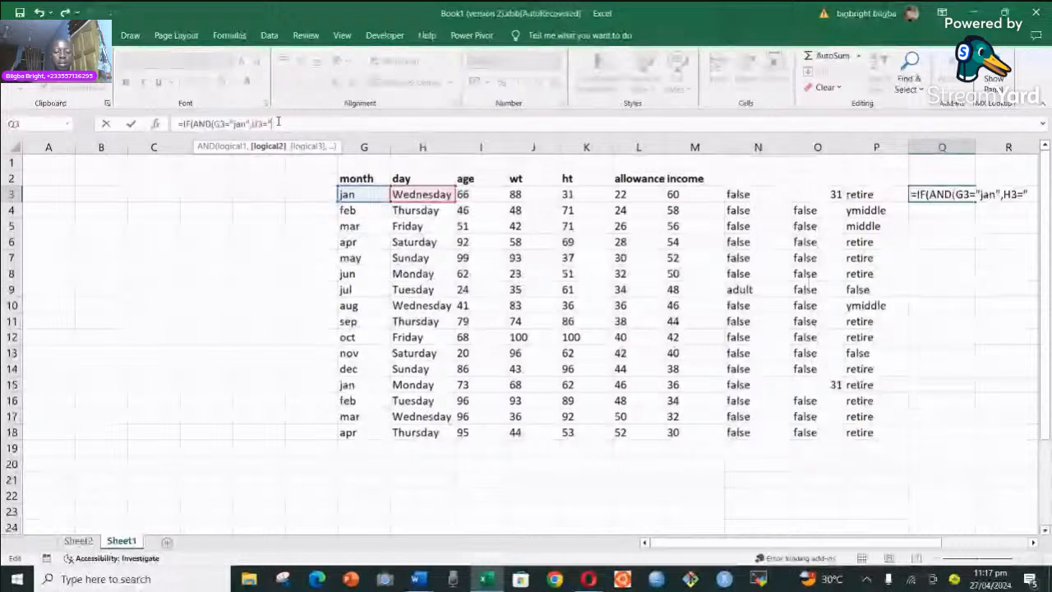
{"action": "type", "text": "wednesda"}
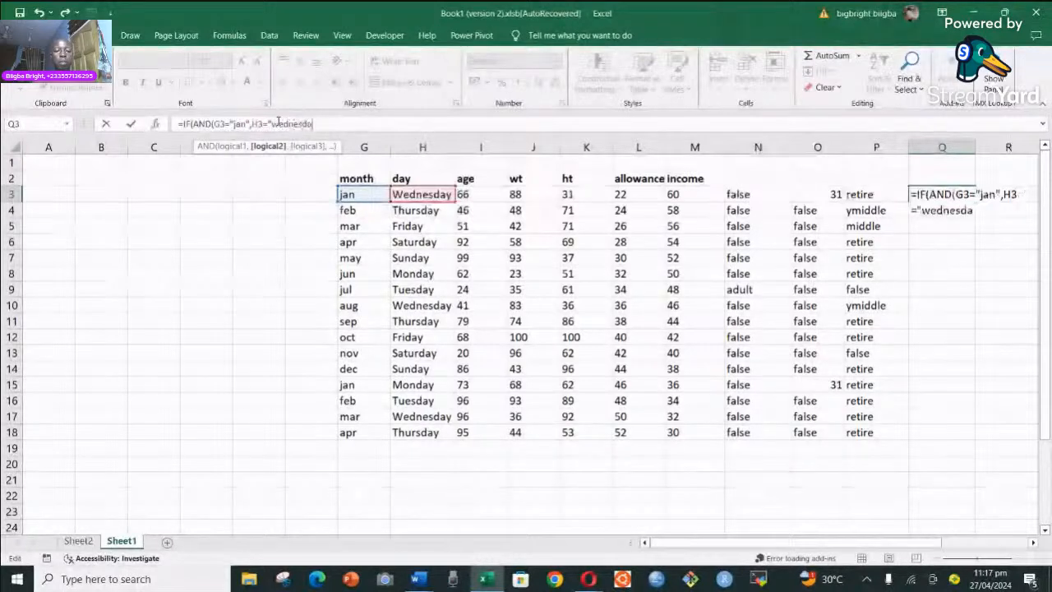
{"action": "type", "text": "y"}
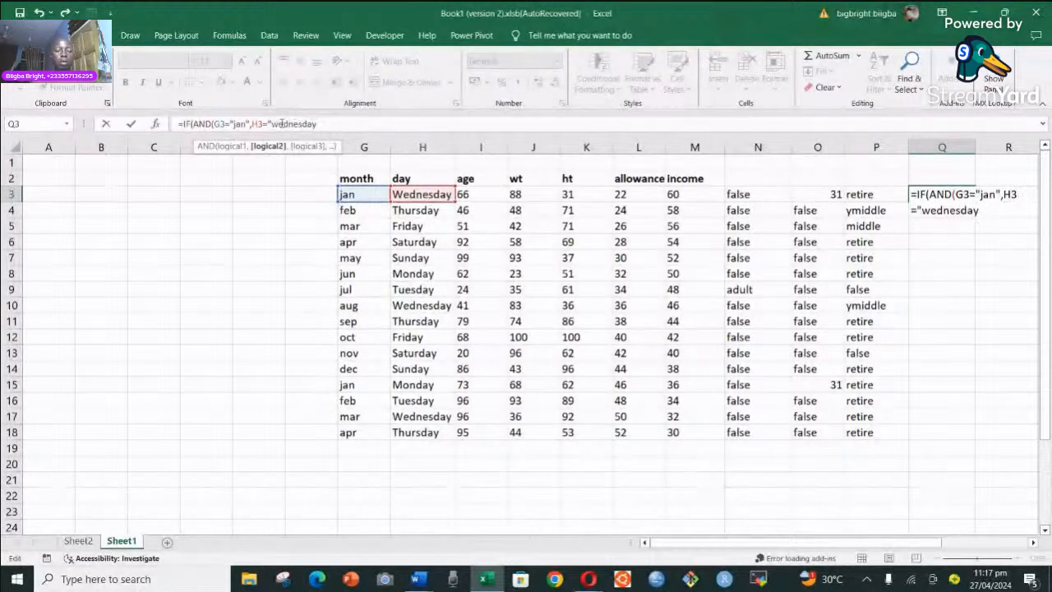
{"action": "left_click", "coordinate": [276, 123]}
{"action": "key", "text": "BackSpace"}
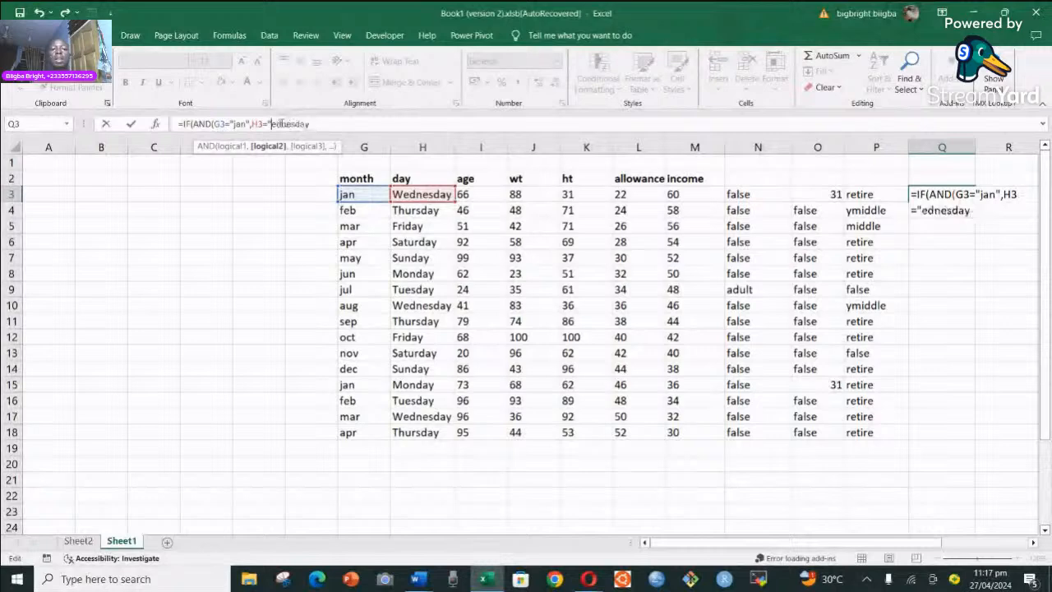
{"action": "type", "text": "W"}
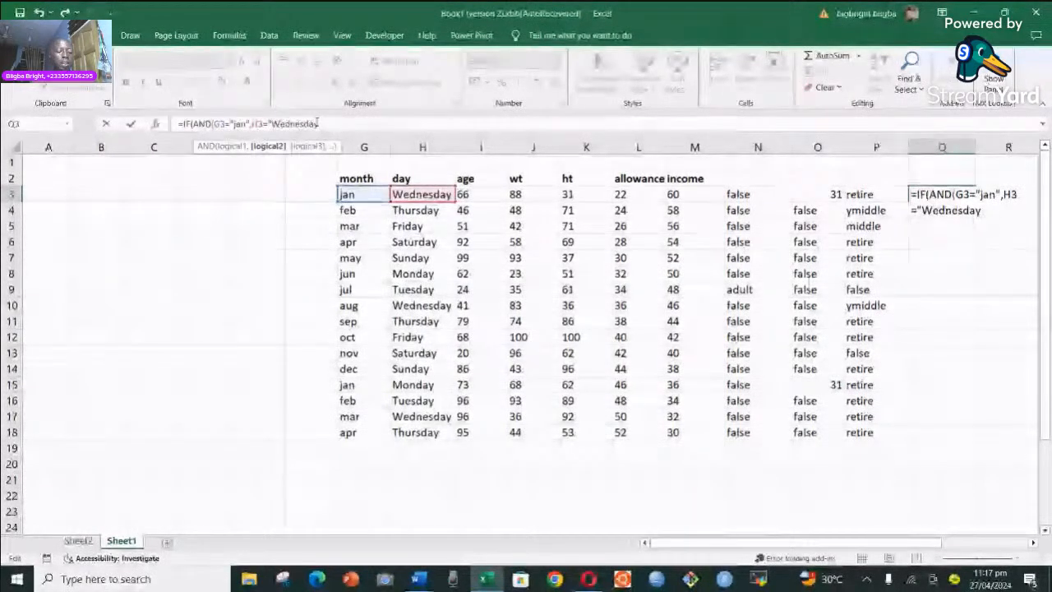
{"action": "type", "text": "\""}
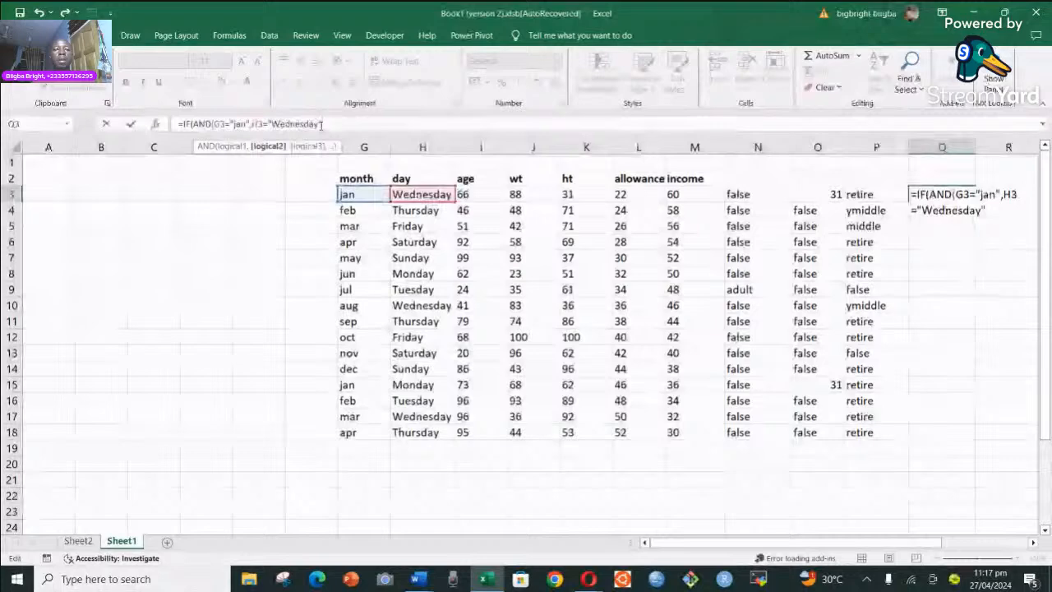
{"action": "type", "text": ","}
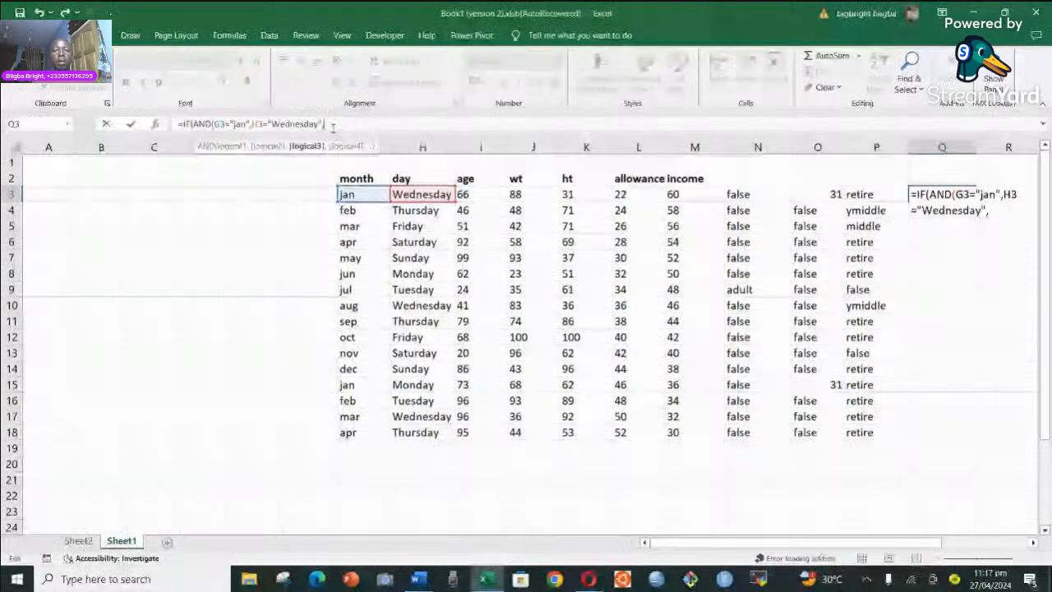
Add "Harmatan" as the next argument after the Wednesday condition in the Q3 formula
{"action": "type", "text": "\""}
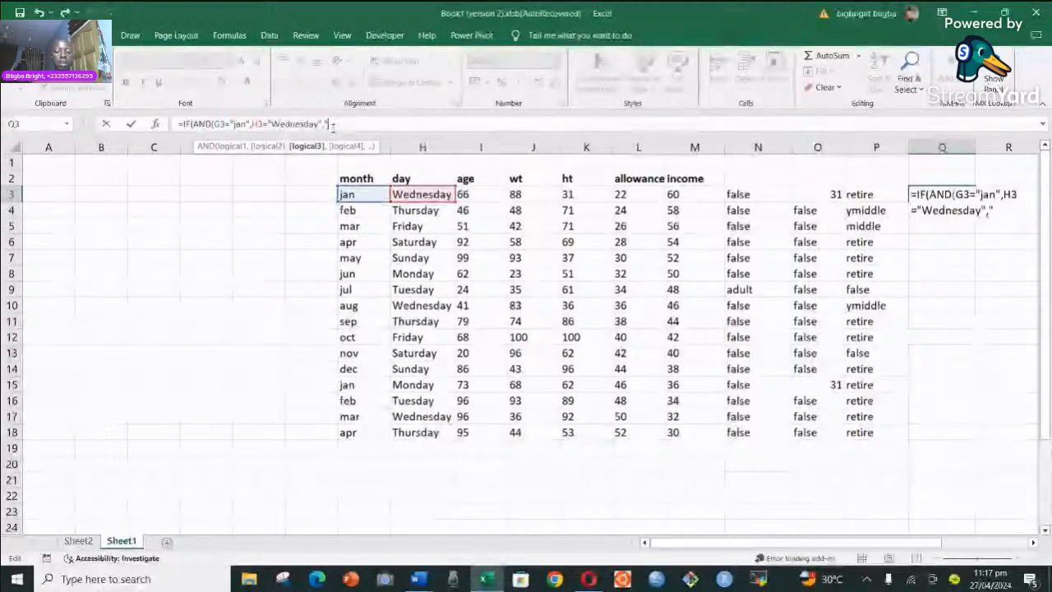
{"action": "type", "text": "Harmat"}
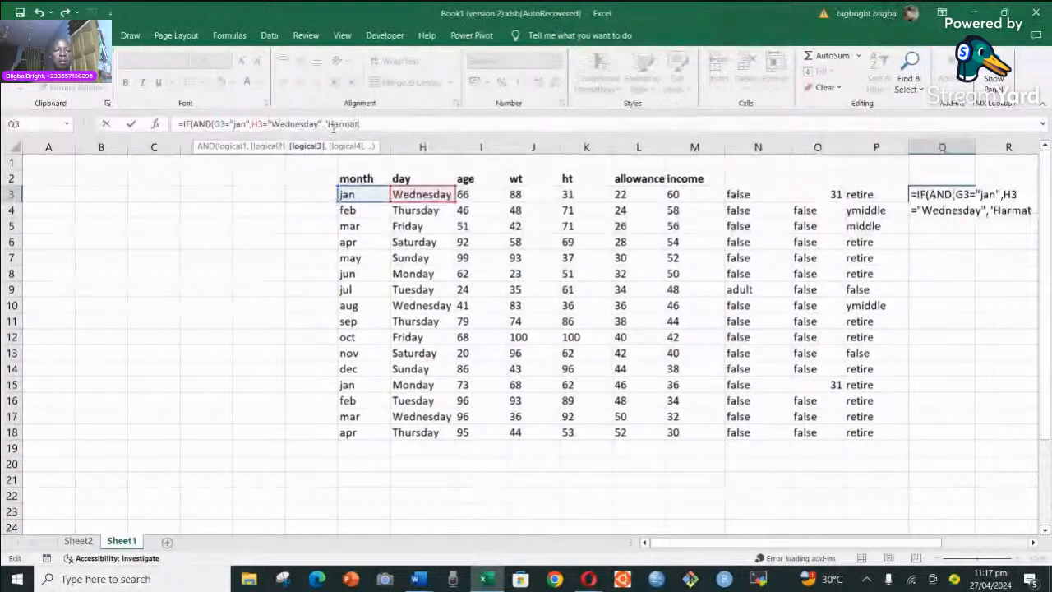
{"action": "type", "text": "an"}
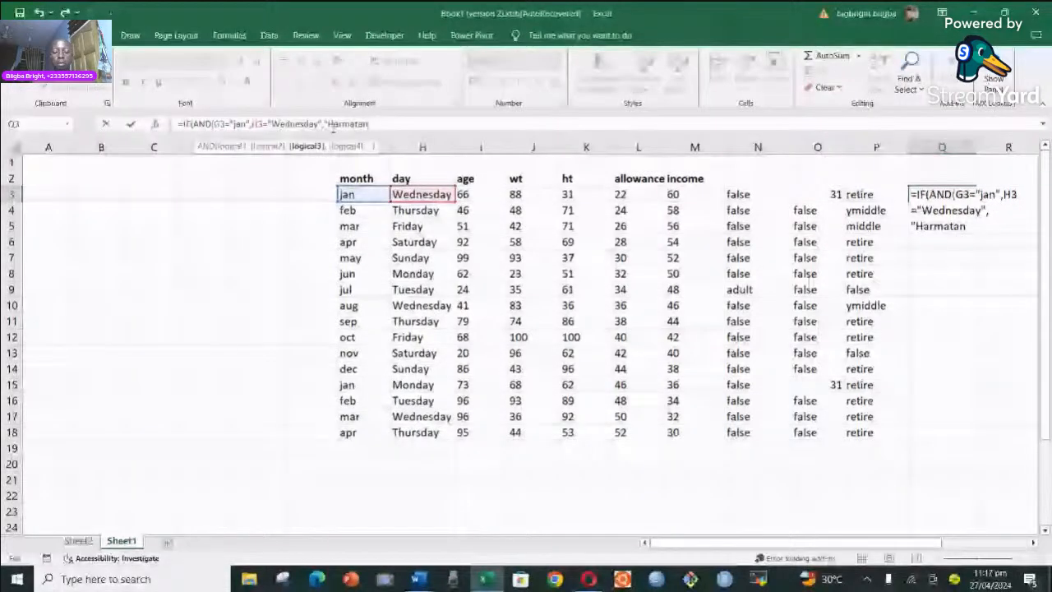
{"action": "type", "text": "\","}
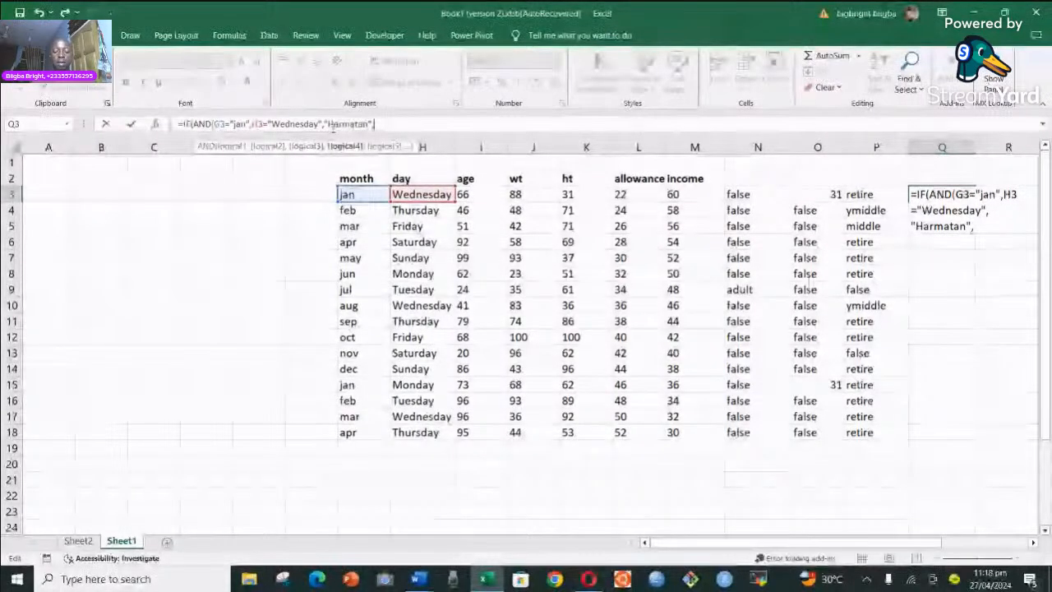
Try to complete the Q3 formula with "false" as the last argument and one closing parenthesis
{"action": "type", "text": "\""}
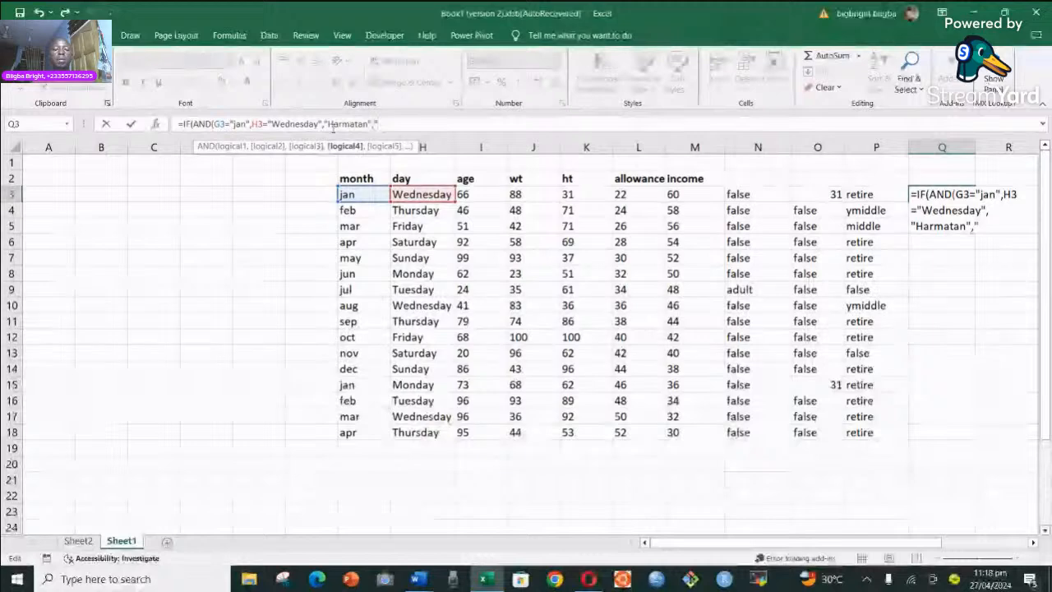
{"action": "type", "text": "false\""}
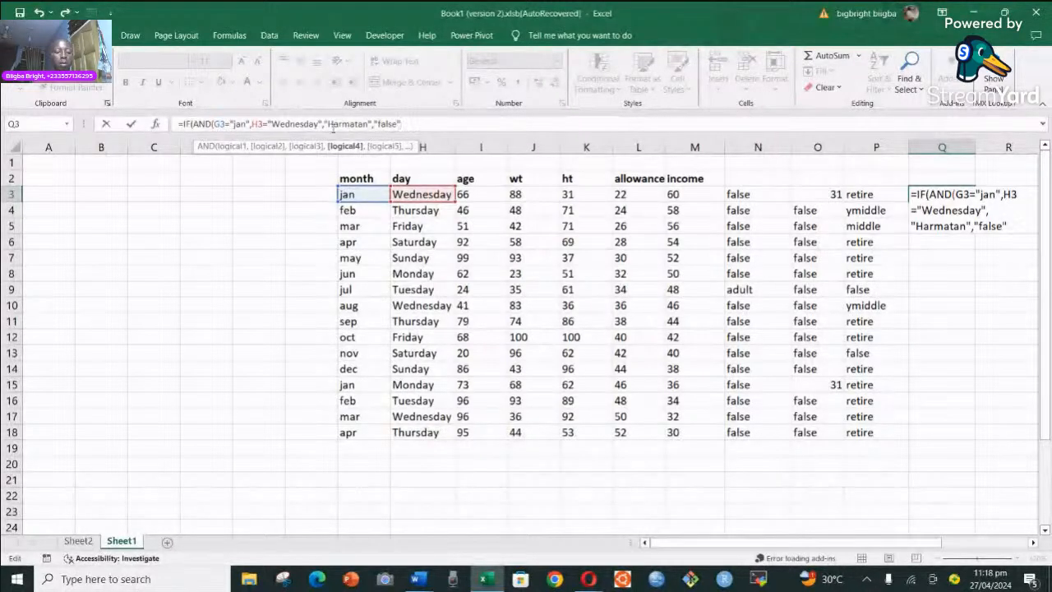
{"action": "type", "text": ")"}
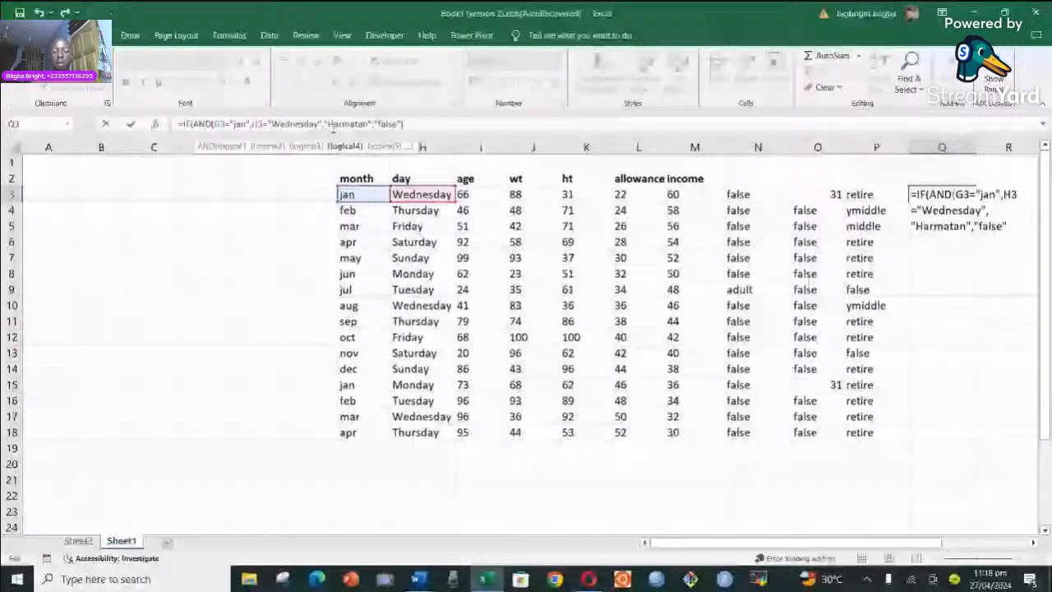
{"action": "key", "text": "Return"}
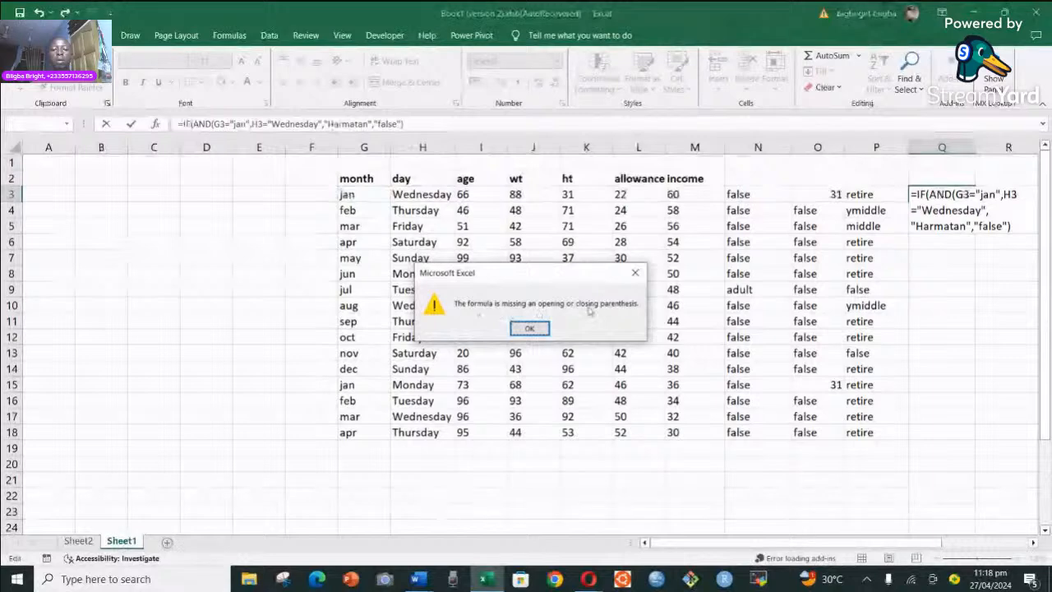
{"action": "left_click", "coordinate": [536, 329]}
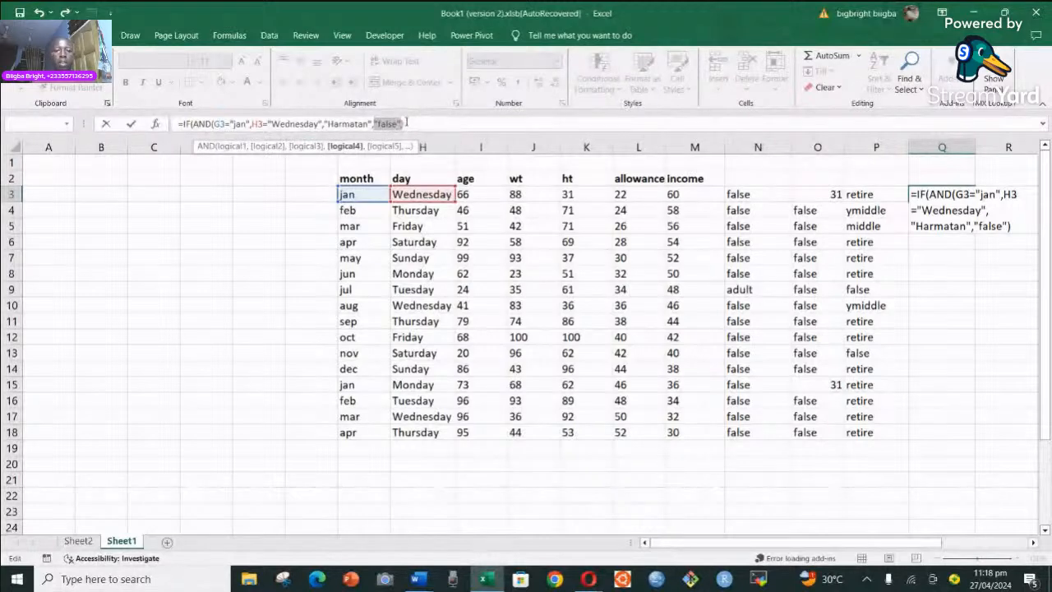
Remove the "false" argument from the Q3 formula and try to enter it ending in "Harmatan"
{"action": "type", "text": ")"}
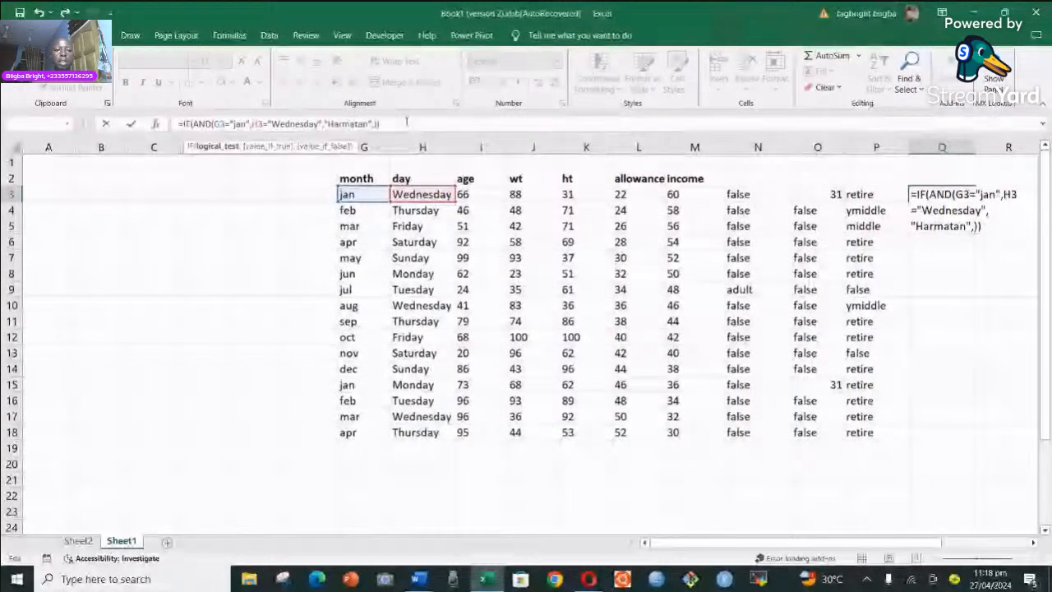
{"action": "key", "text": "Left"}
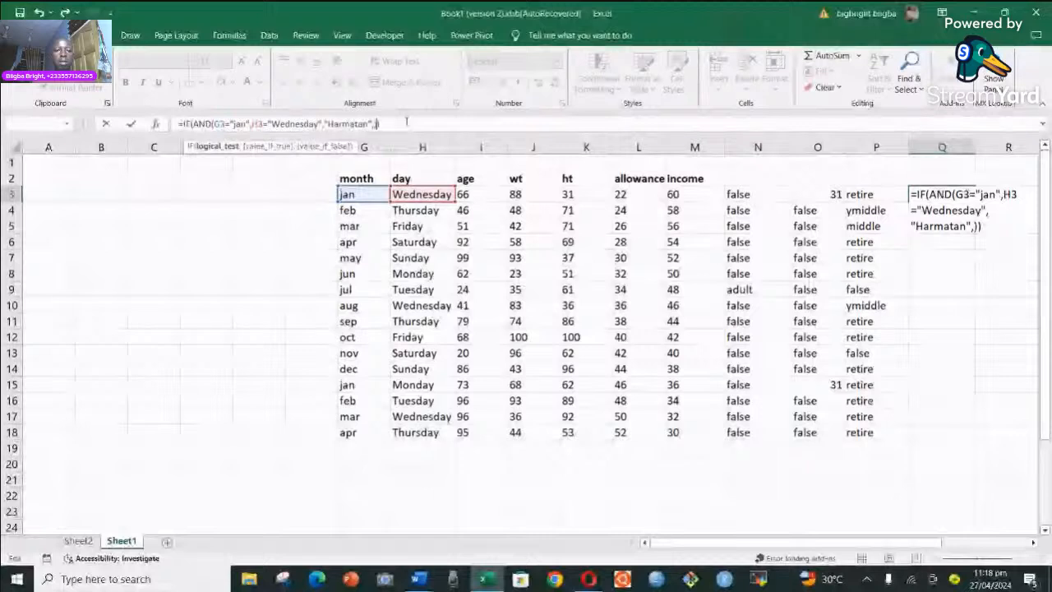
{"action": "key", "text": "BackSpace"}
{"action": "key", "text": "Delete"}
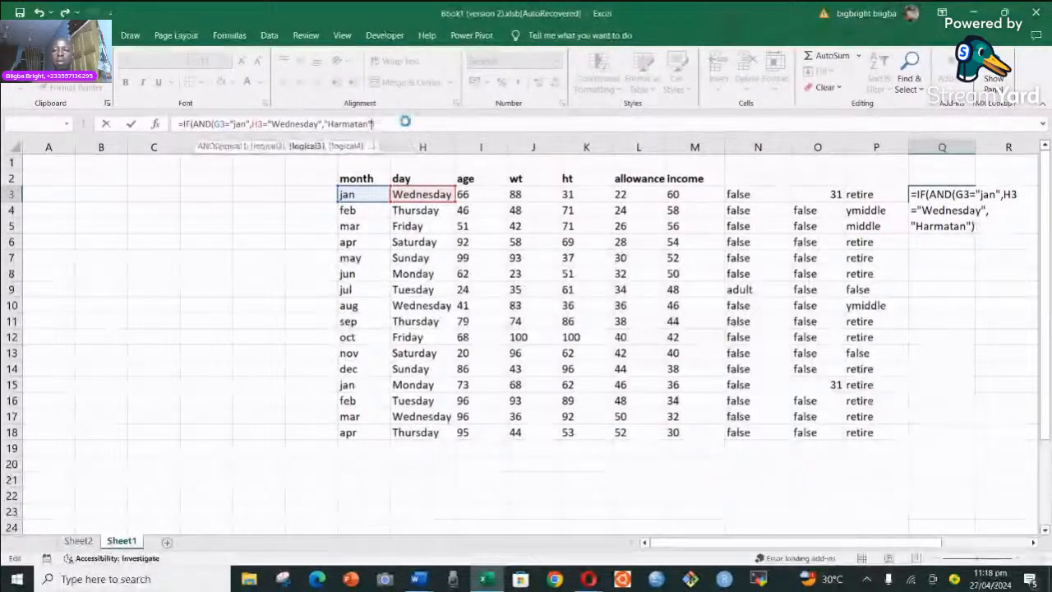
{"action": "key", "text": "Return"}
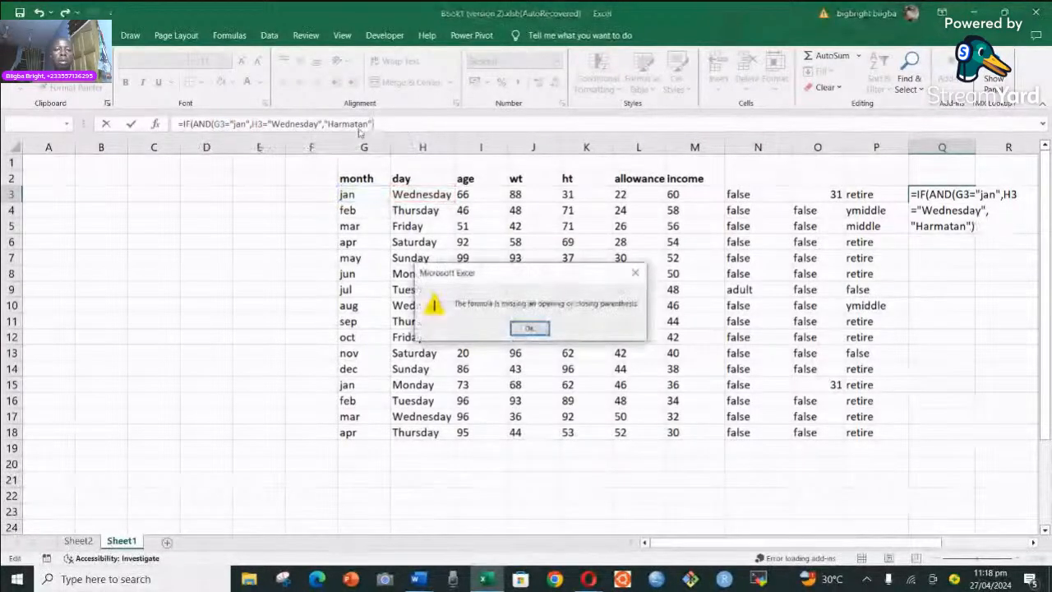
{"action": "left_click", "coordinate": [527, 328]}
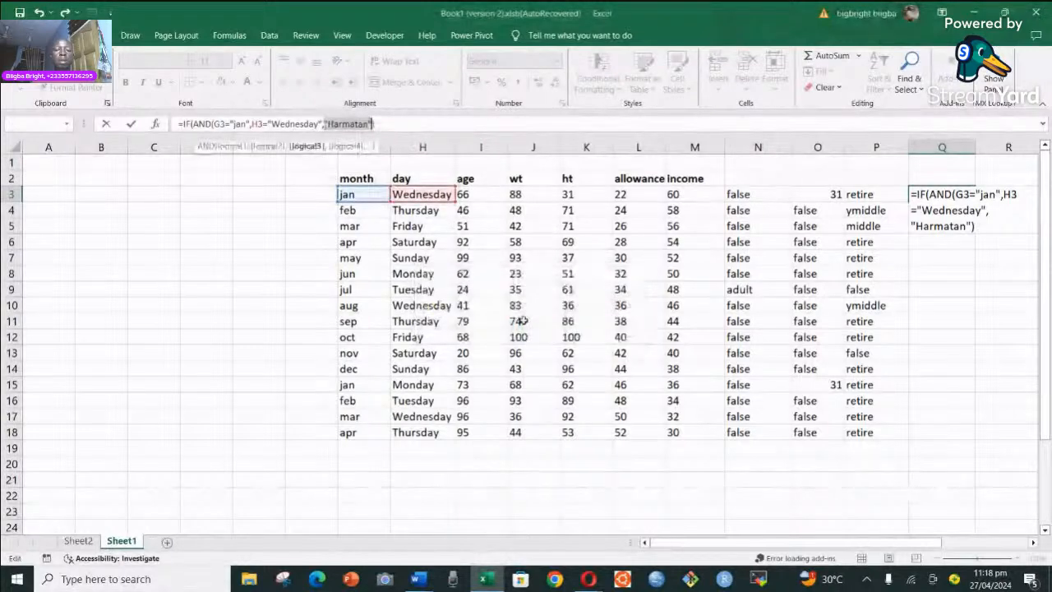
Put "false" back as the last argument after "Harmatan" in the Q3 formula, followed by one closing parenthesis
{"action": "left_click", "coordinate": [380, 125]}
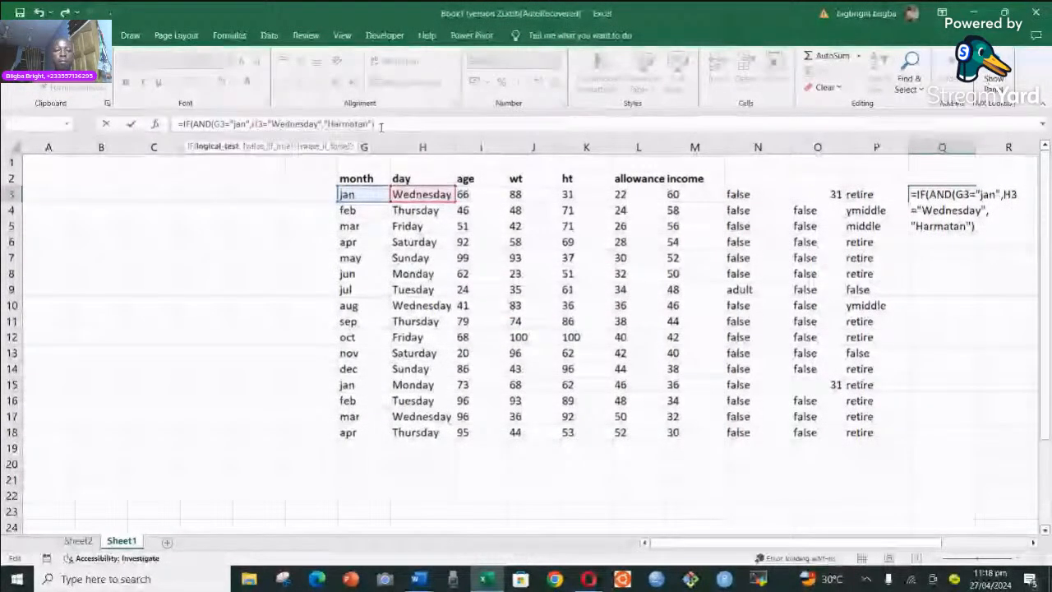
{"action": "key", "text": "BackSpace"}
{"action": "type", "text": ","}
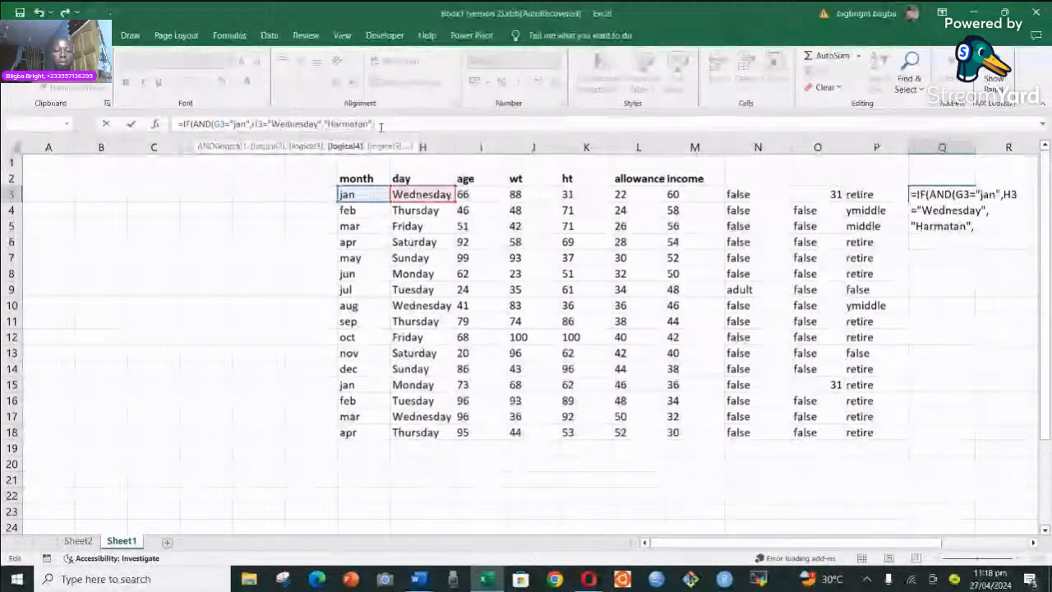
{"action": "type", "text": "\"false"}
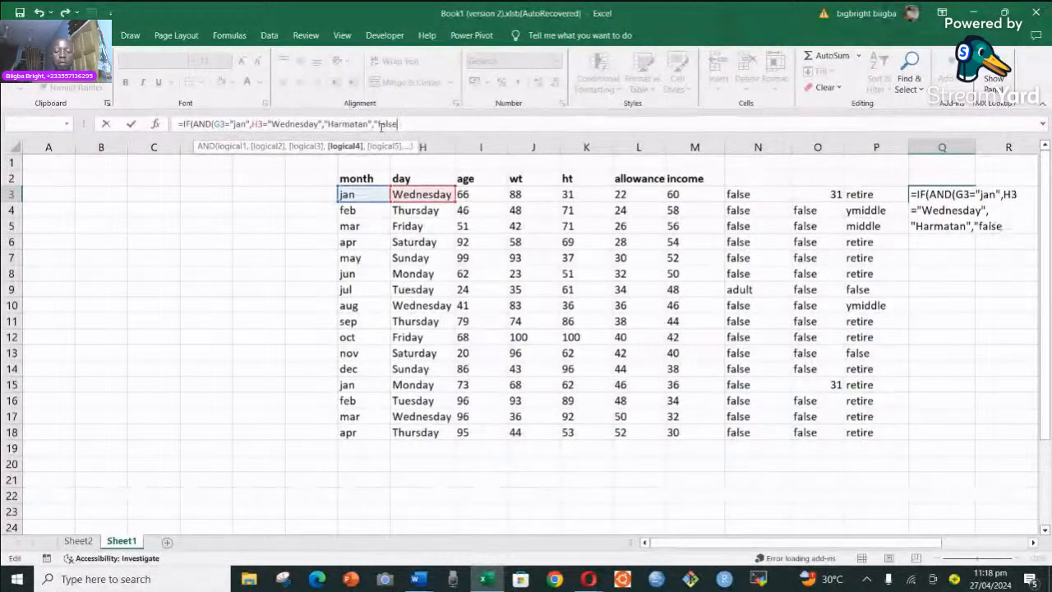
{"action": "type", "text": "\""}
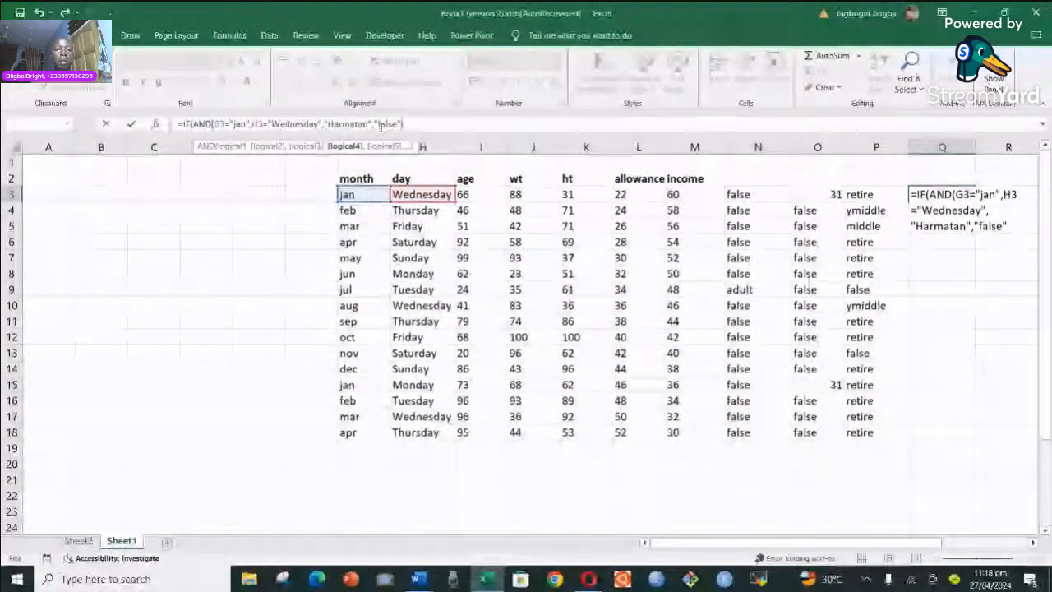
{"action": "type", "text": ")"}
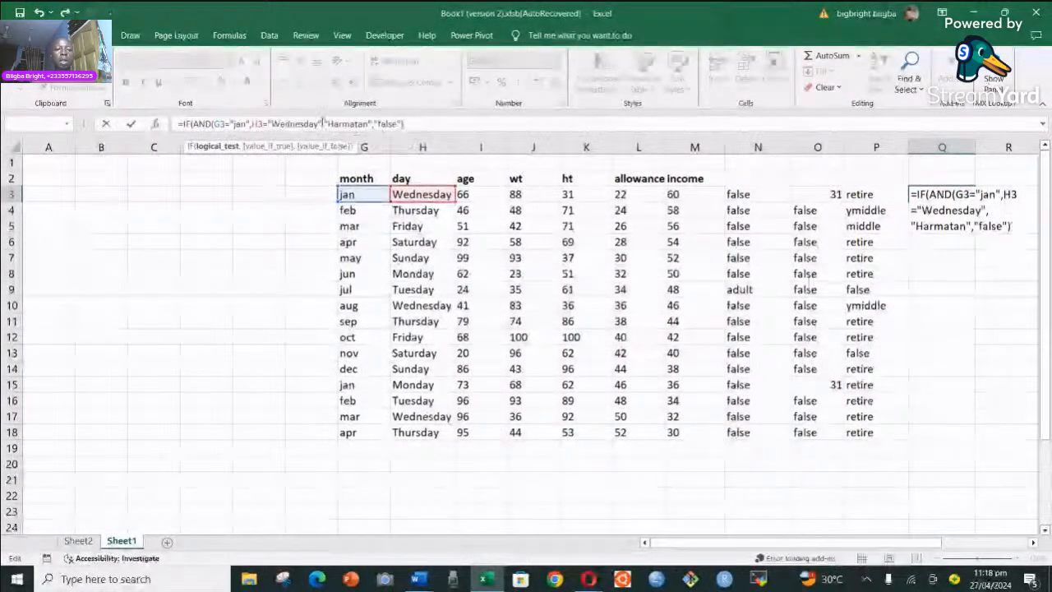
Close the AND function right after "Wednesday" in the Q3 formula, enter it, and fill it down to Q18
{"action": "left_click", "coordinate": [322, 124]}
{"action": "type", "text": ")"}
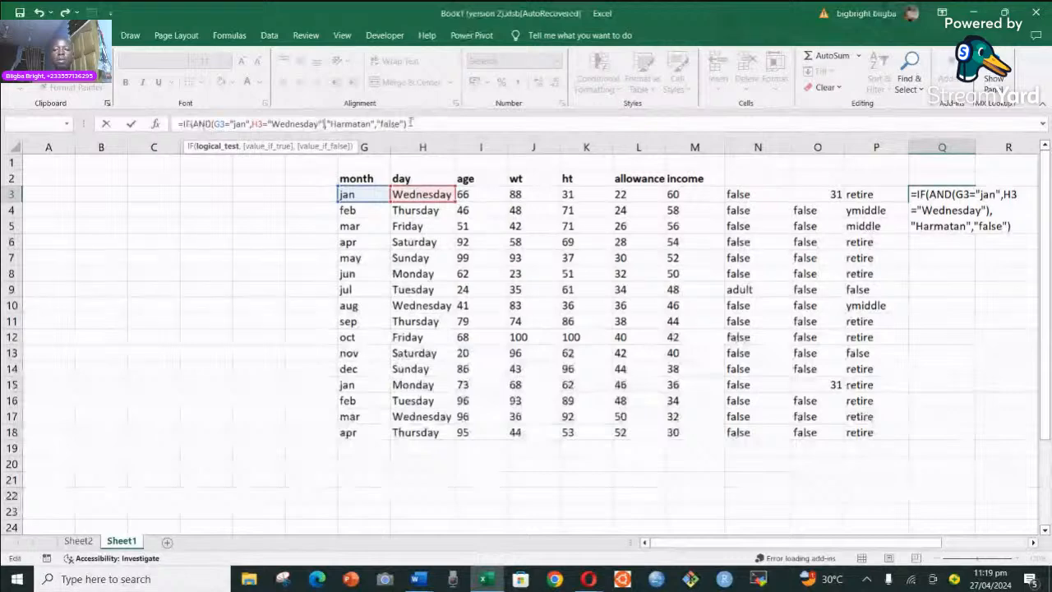
{"action": "key", "text": "Return"}
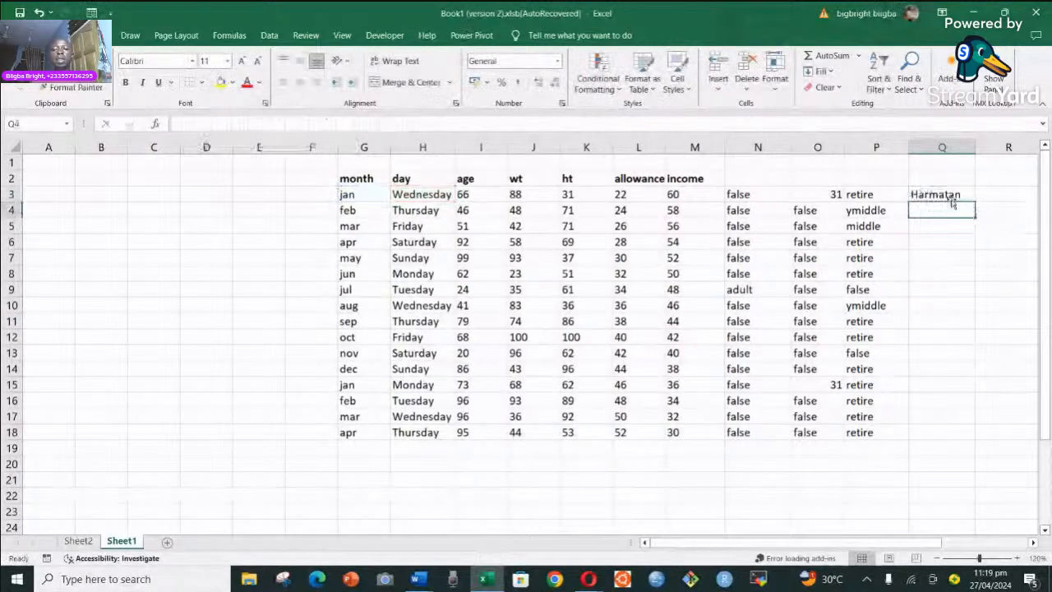
{"action": "left_click", "coordinate": [953, 195]}
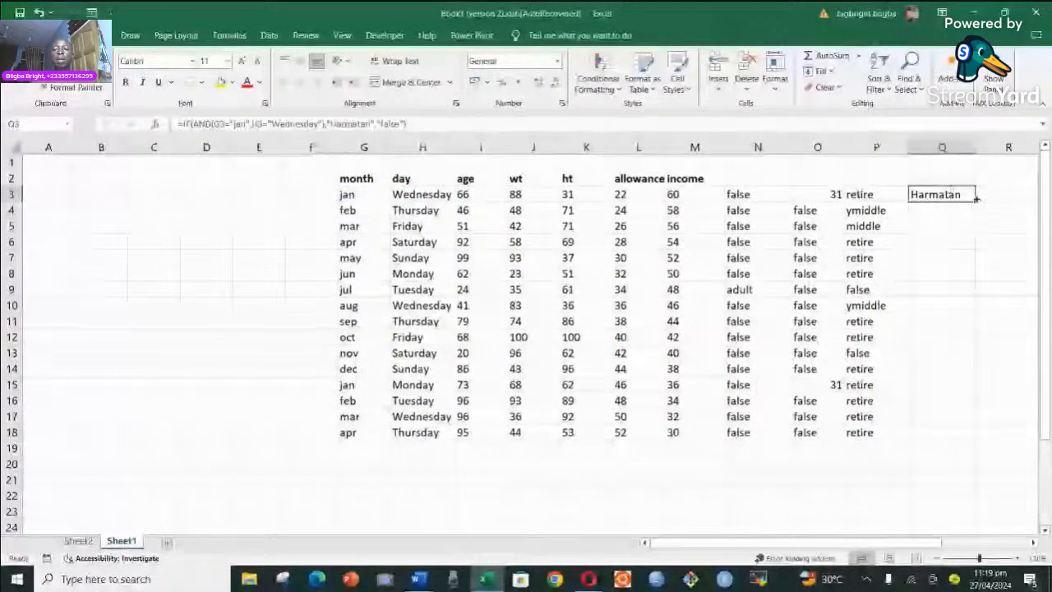
{"action": "left_click_drag", "start_coordinate": [976, 198], "coordinate": [978, 437]}
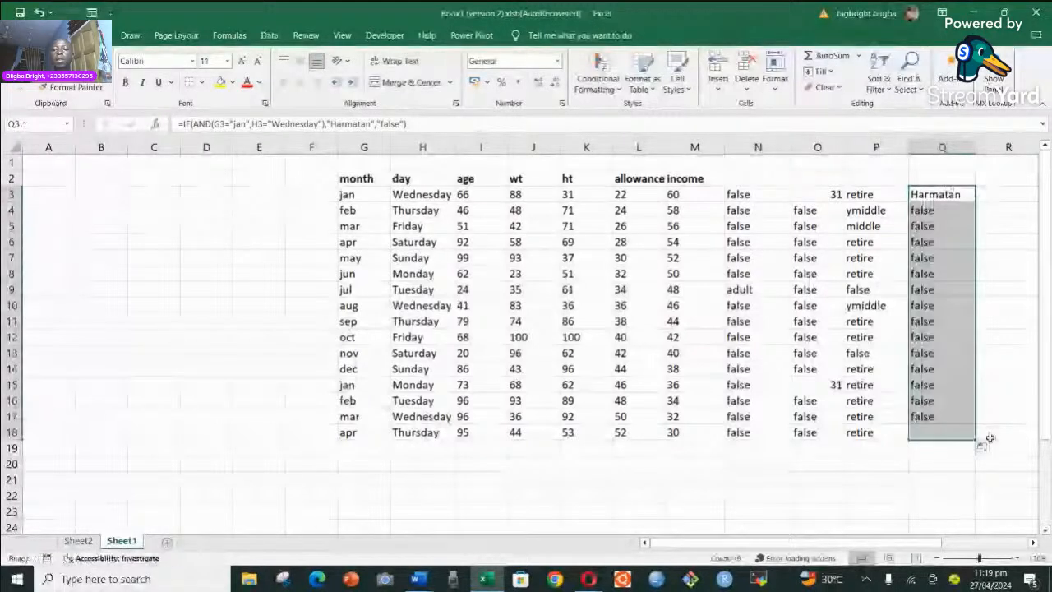
Replace AND with OR in the Q3 formula and fill the revised formula down to Q18
{"action": "left_click", "coordinate": [941, 197]}
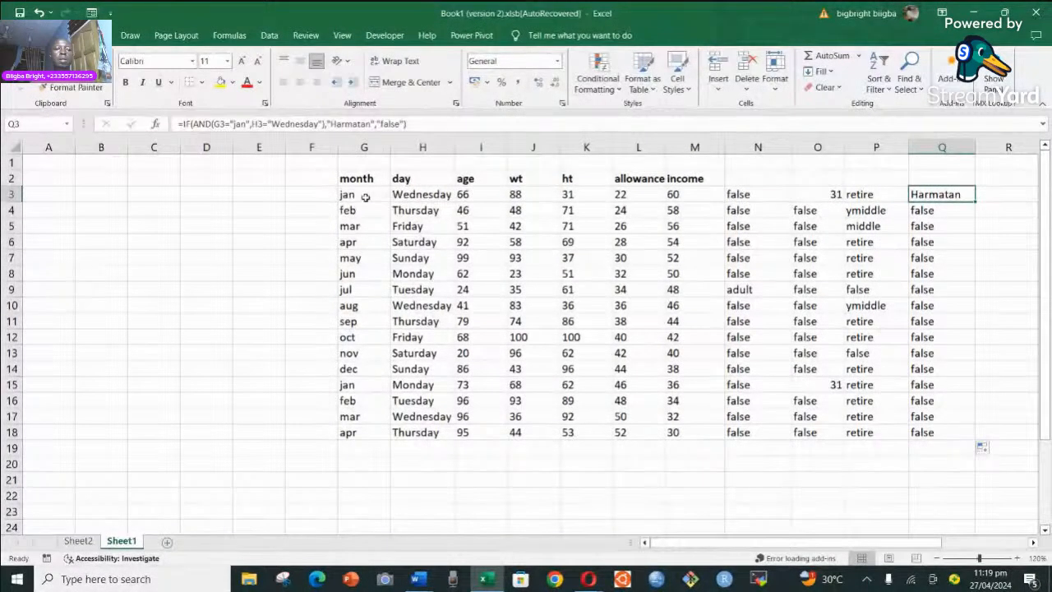
{"action": "left_click", "coordinate": [216, 123]}
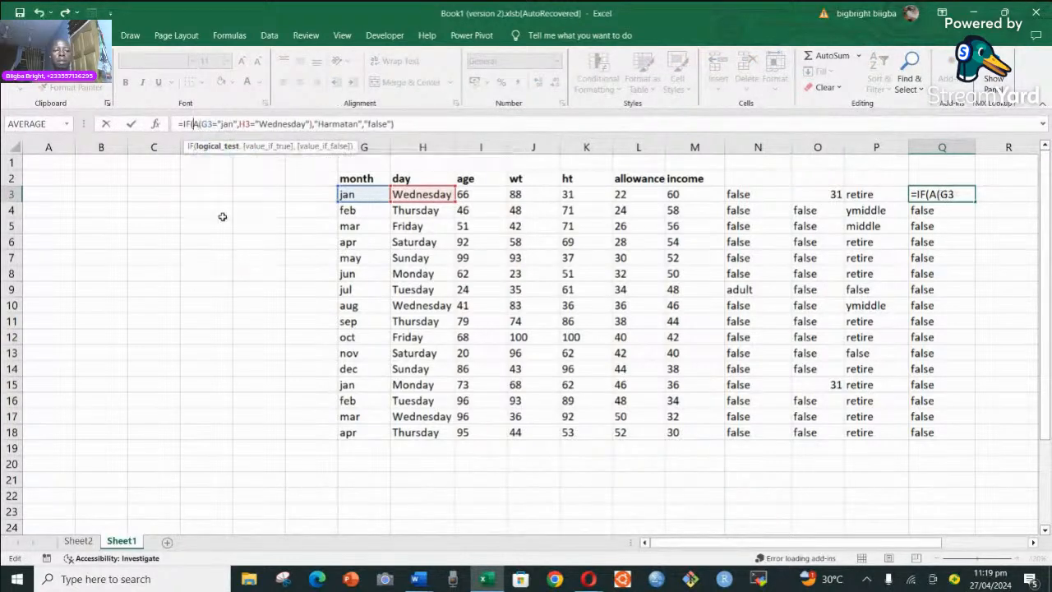
{"action": "key", "text": "BackSpace"}
{"action": "key", "text": "BackSpace"}
{"action": "key", "text": "BackSpace"}
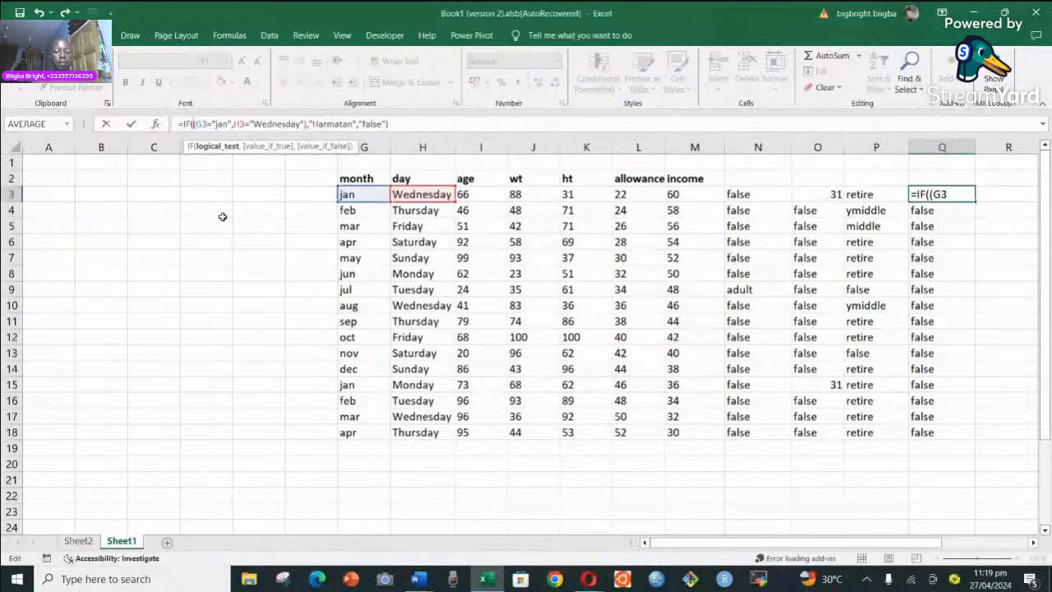
{"action": "type", "text": "OR"}
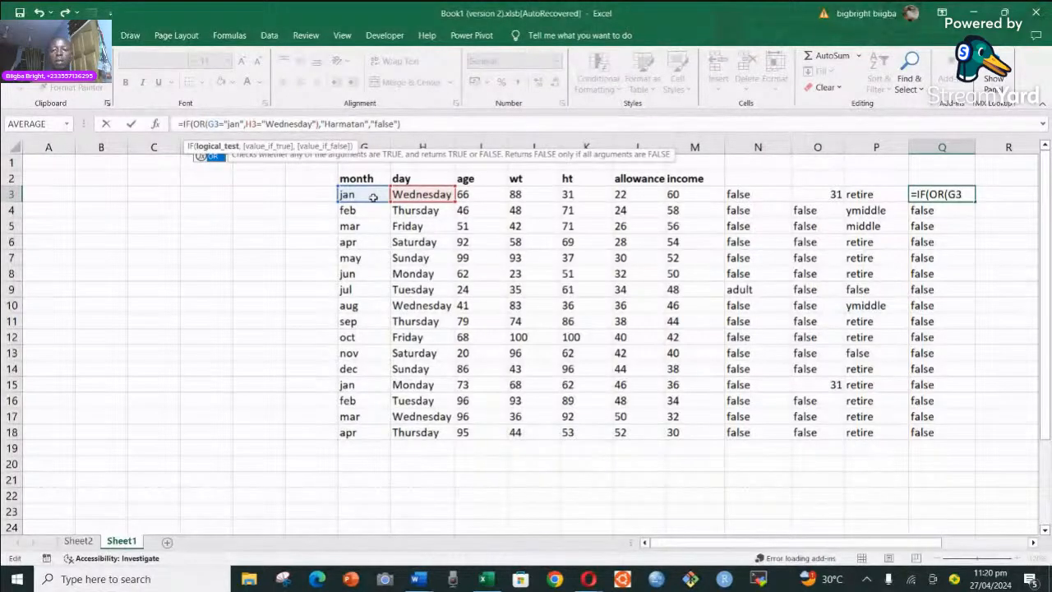
{"action": "key", "text": "Return"}
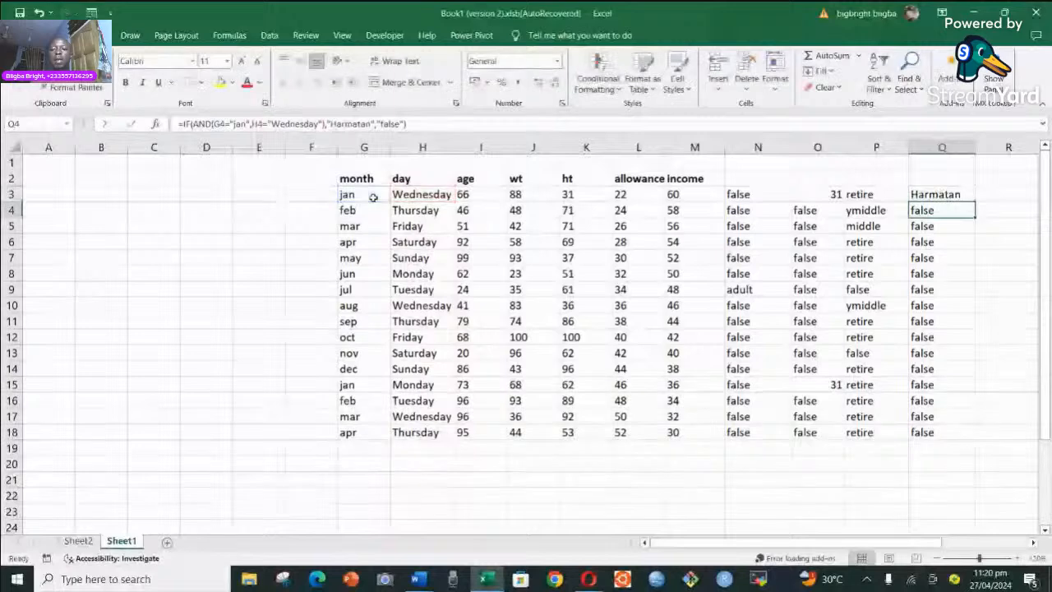
{"action": "left_click", "coordinate": [941, 195]}
{"action": "left_click_drag", "start_coordinate": [974, 202], "coordinate": [976, 439]}
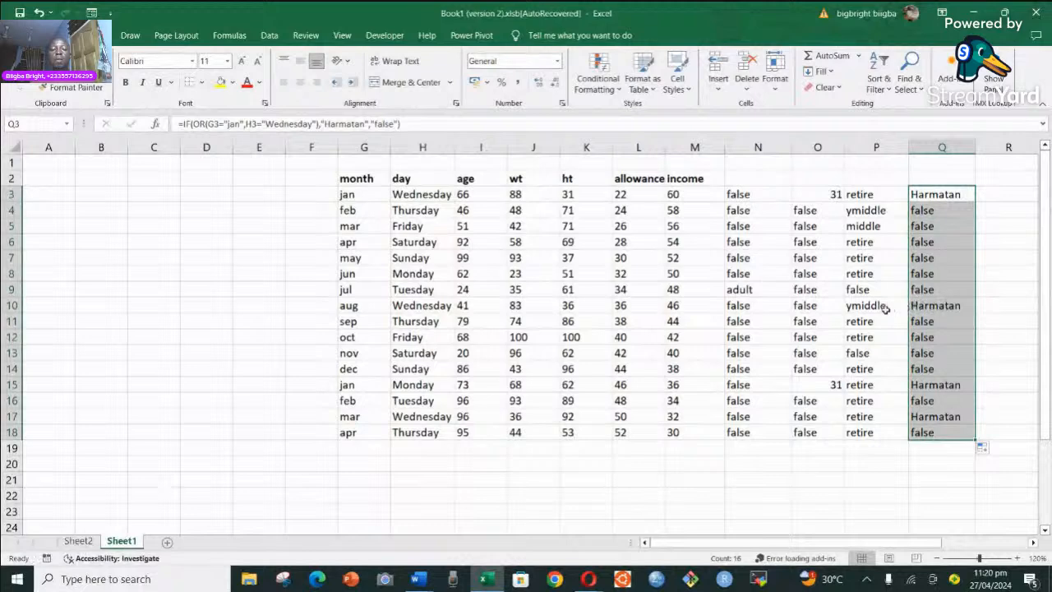
Compare the column Q results in rows 10, 15 and 17 with the month and day entries they test
{"action": "left_click", "coordinate": [347, 305]}
{"action": "left_click", "coordinate": [417, 306]}
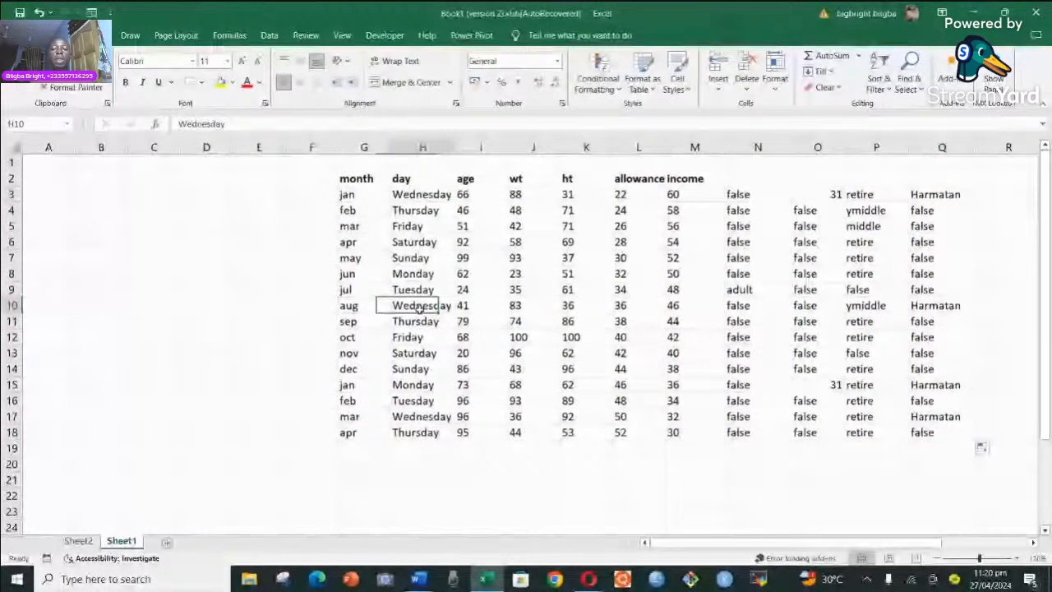
{"action": "left_click", "coordinate": [929, 305]}
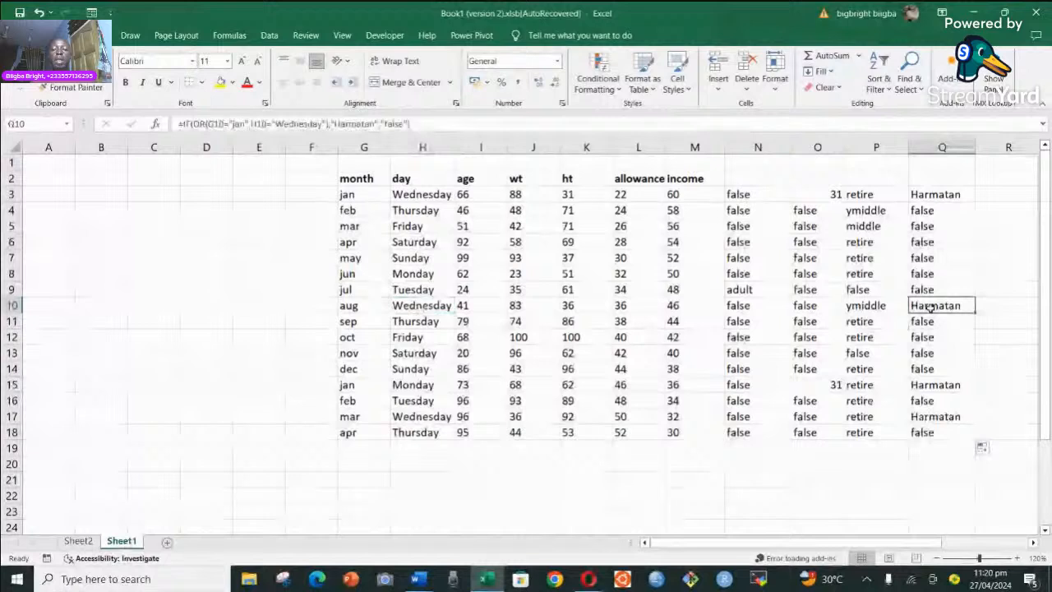
{"action": "left_click", "coordinate": [933, 384]}
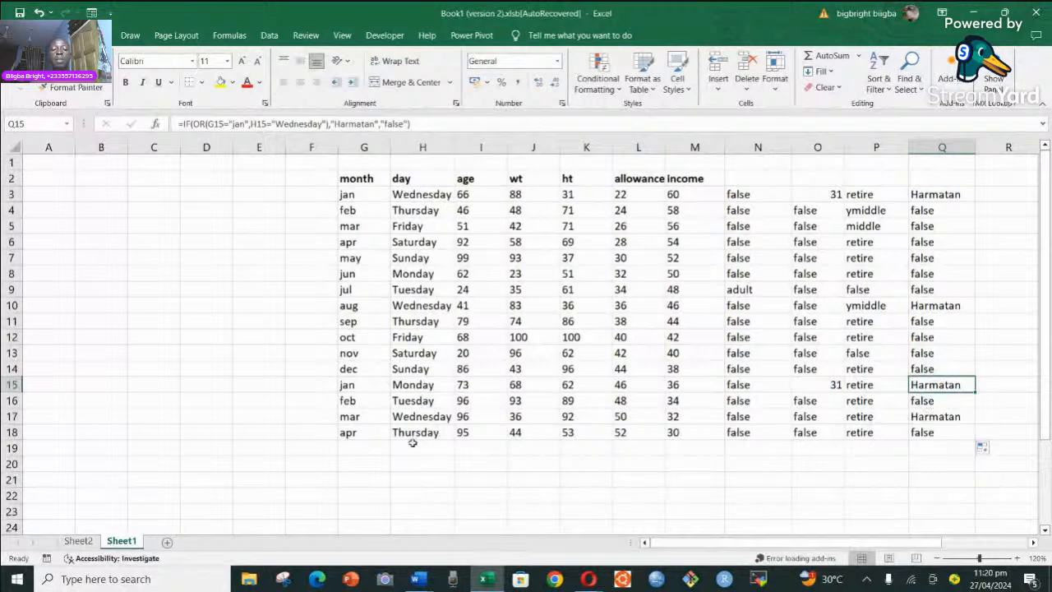
{"action": "left_click", "coordinate": [417, 417]}
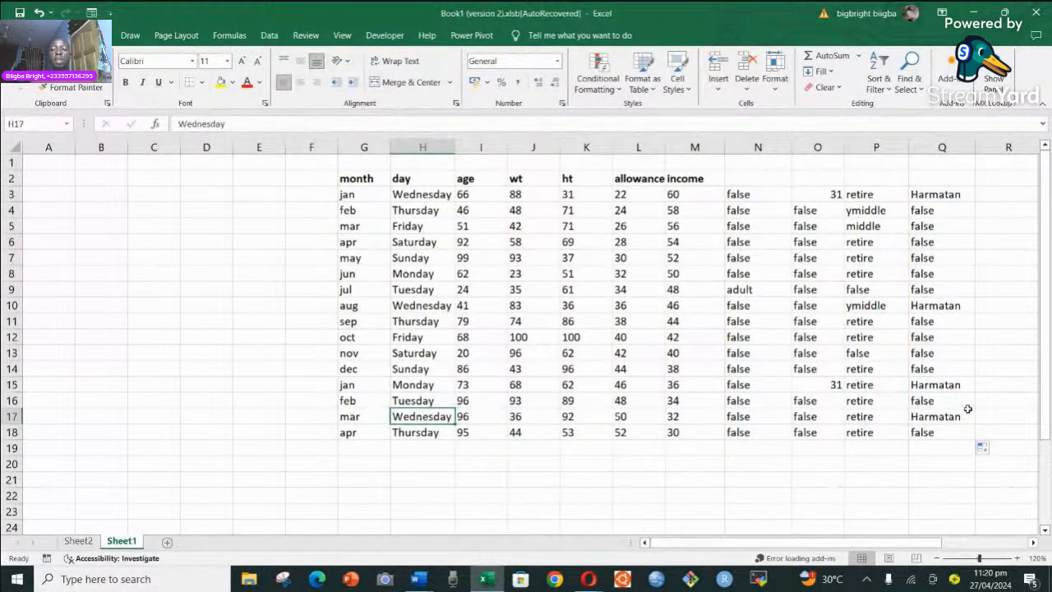
{"action": "left_click", "coordinate": [758, 416]}
{"action": "left_click", "coordinate": [949, 416]}
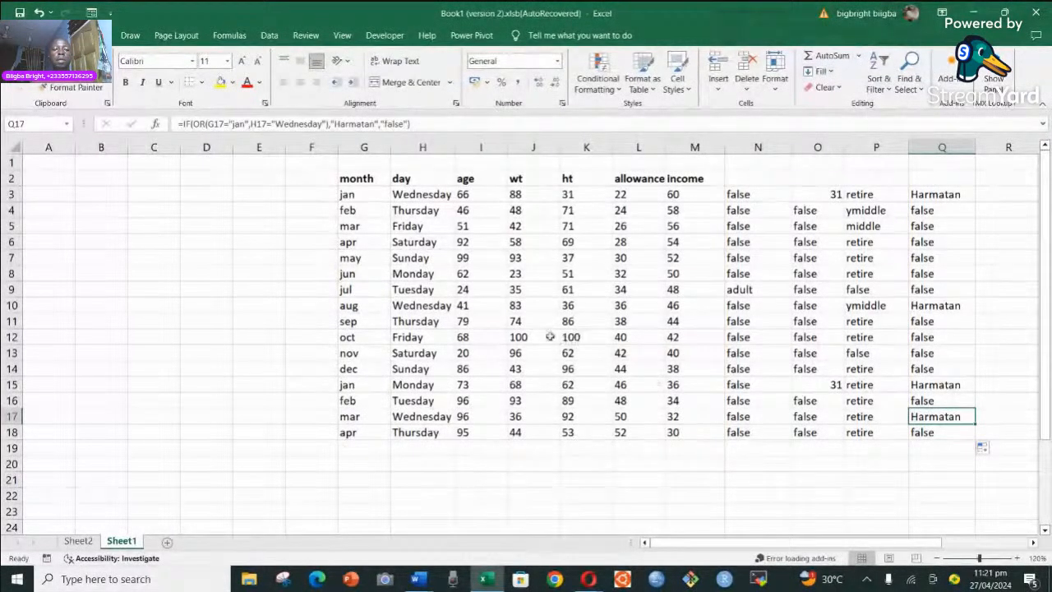
Start an IFS formula in cell F3, leaving its first argument empty
{"action": "left_click", "coordinate": [317, 197]}
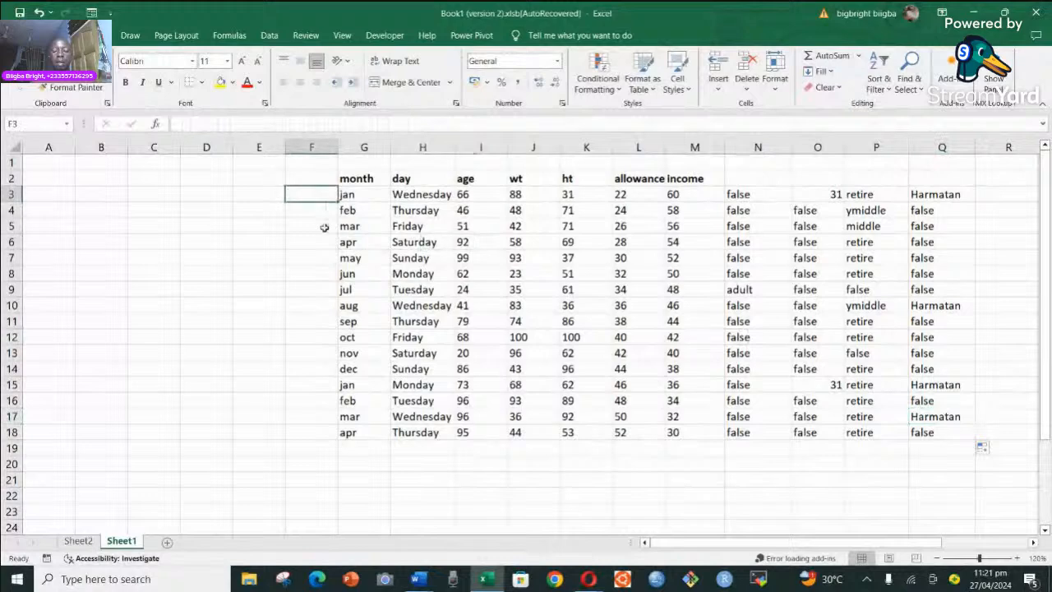
{"action": "type", "text": "="}
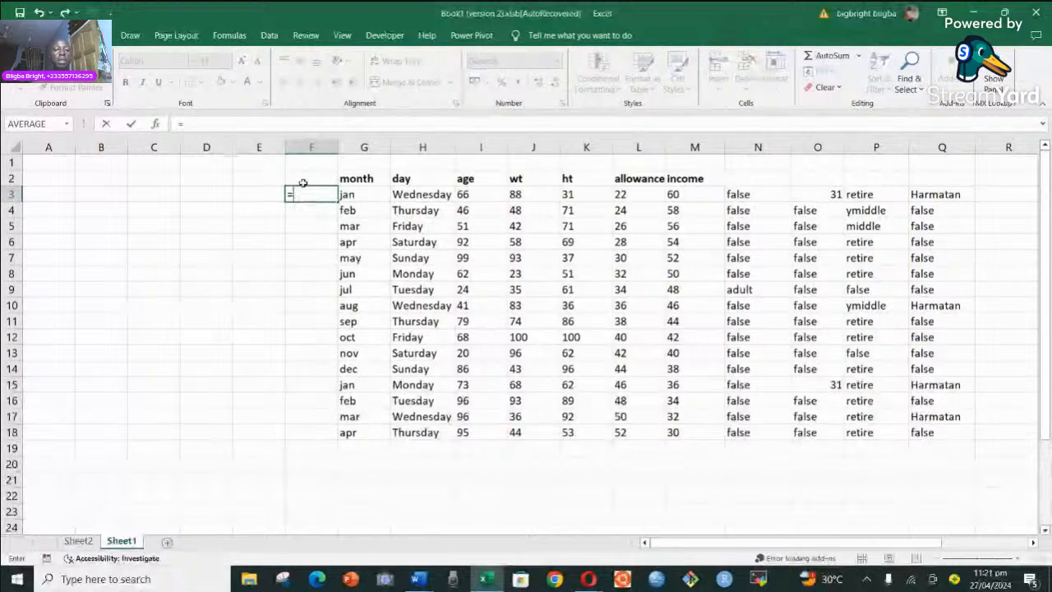
{"action": "left_click", "coordinate": [188, 124]}
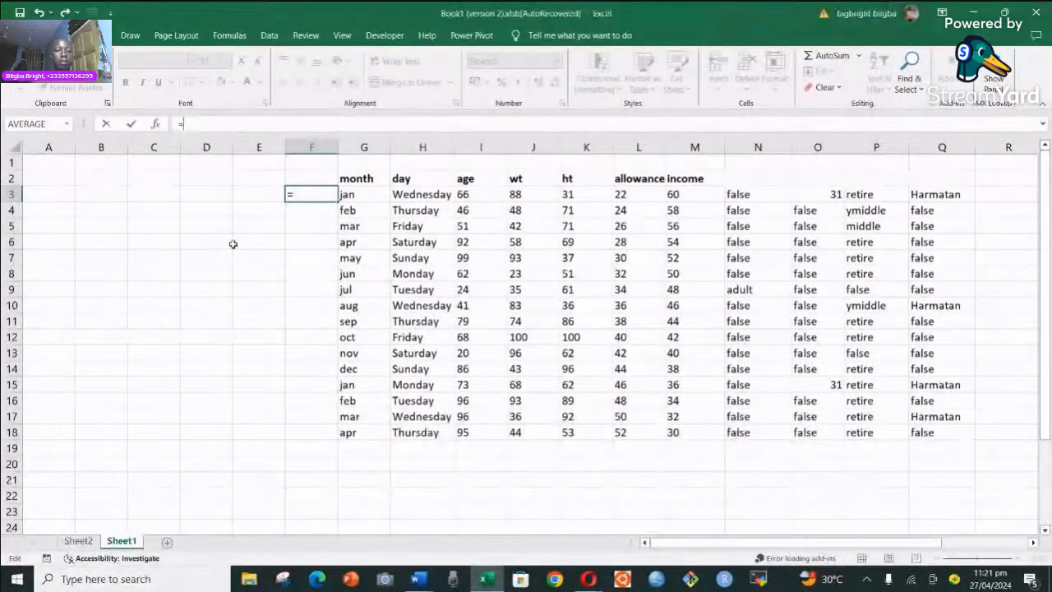
{"action": "type", "text": "IF"}
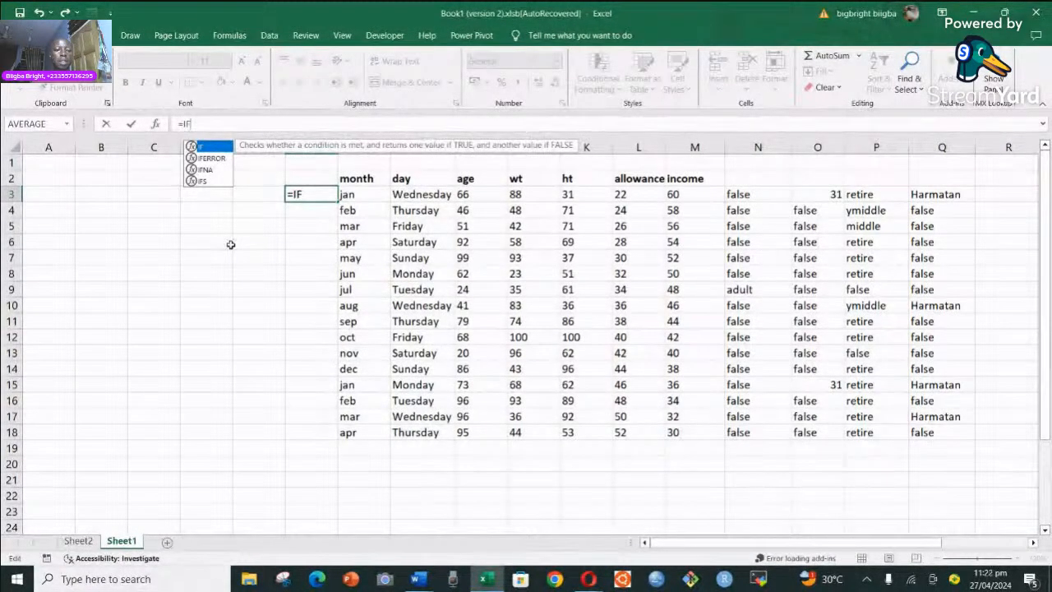
{"action": "double_click", "coordinate": [211, 182]}
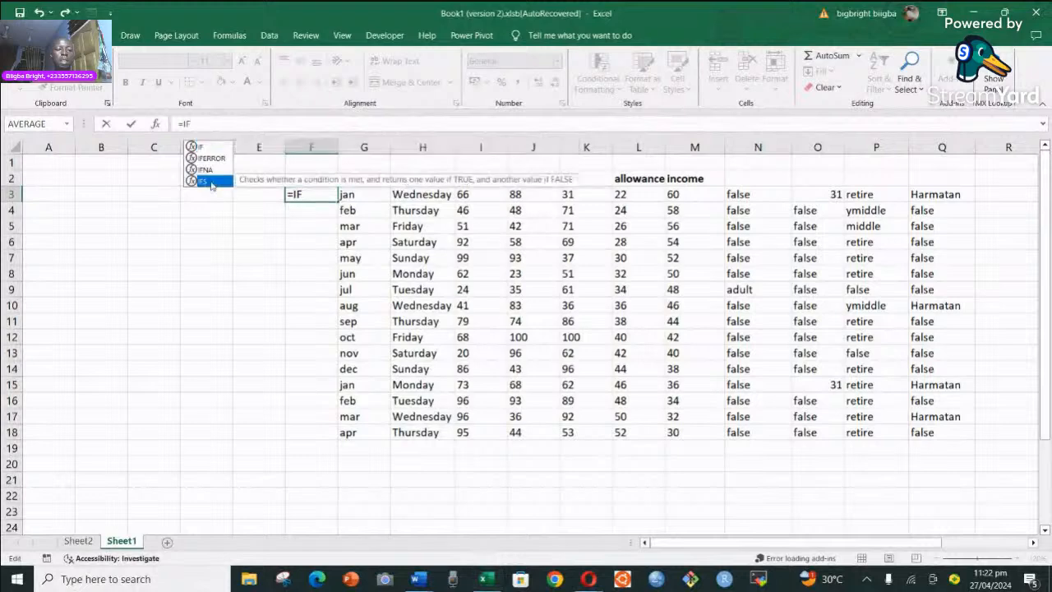
{"action": "left_click", "coordinate": [211, 177]}
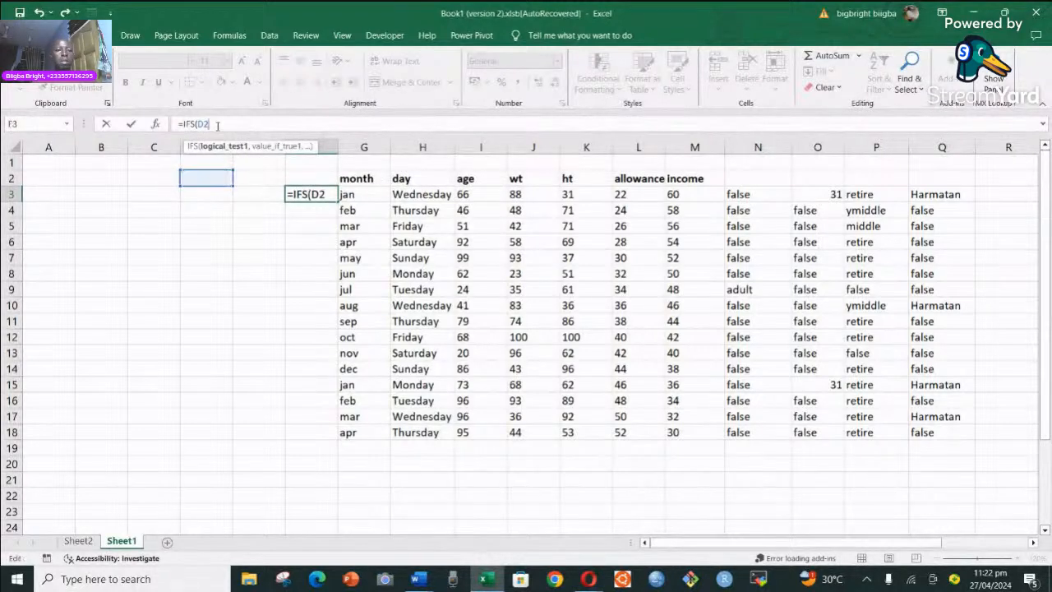
{"action": "key", "text": "BackSpace"}
{"action": "key", "text": "BackSpace"}
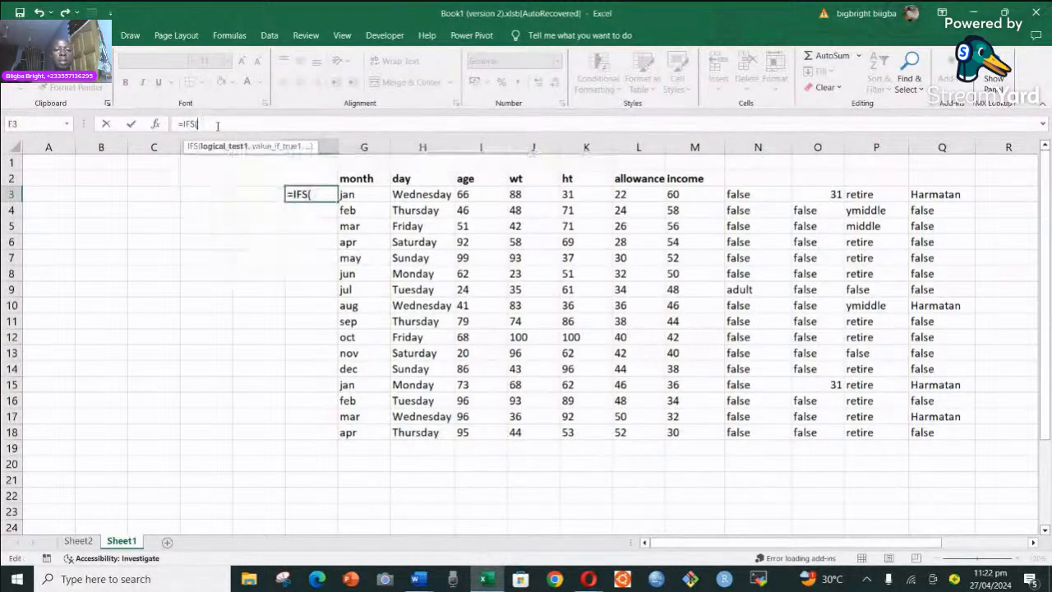
Add G3="jan" as the first logical test of the IFS formula in F3
{"action": "left_click", "coordinate": [366, 196]}
{"action": "type", "text": "="}
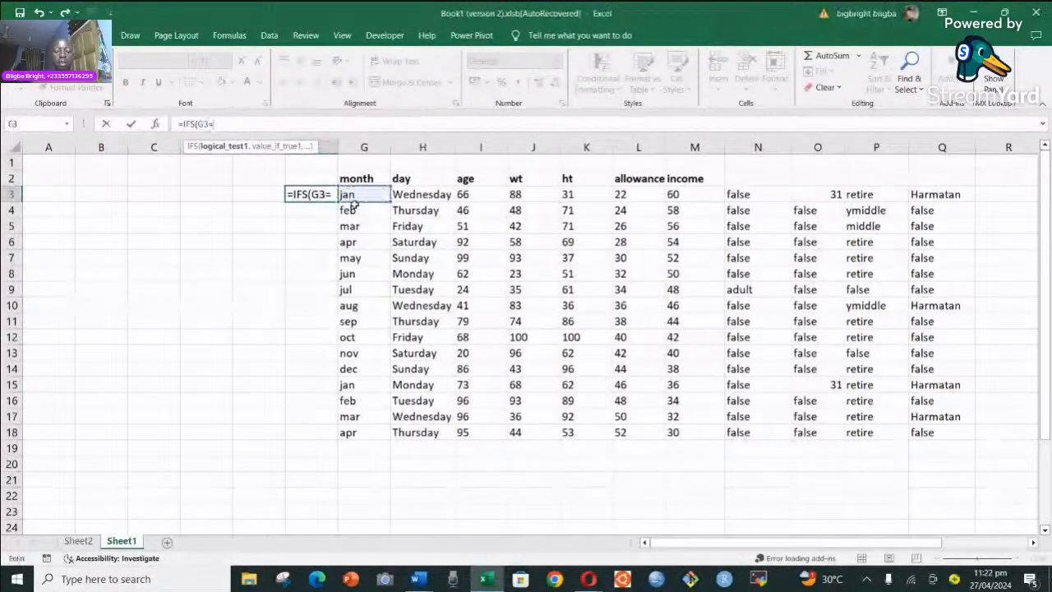
{"action": "type", "text": "\""}
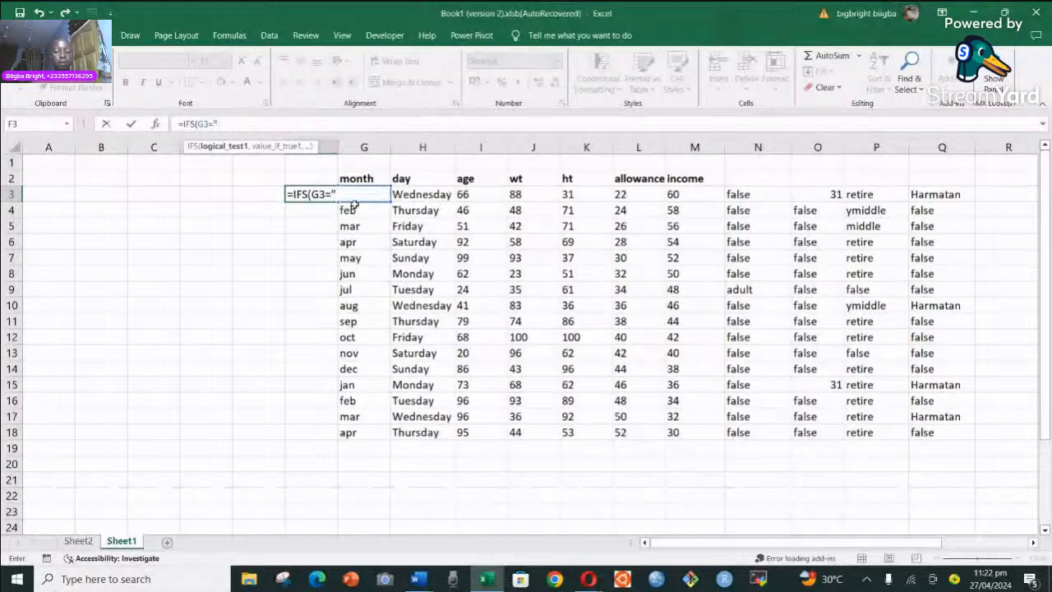
{"action": "type", "text": "jan\""}
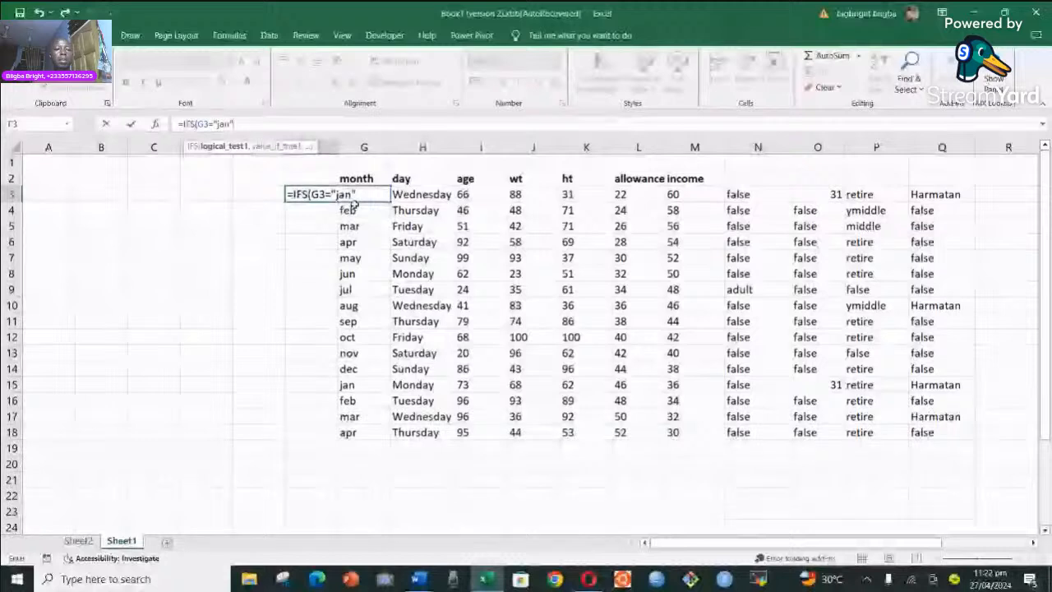
{"action": "type", "text": ","}
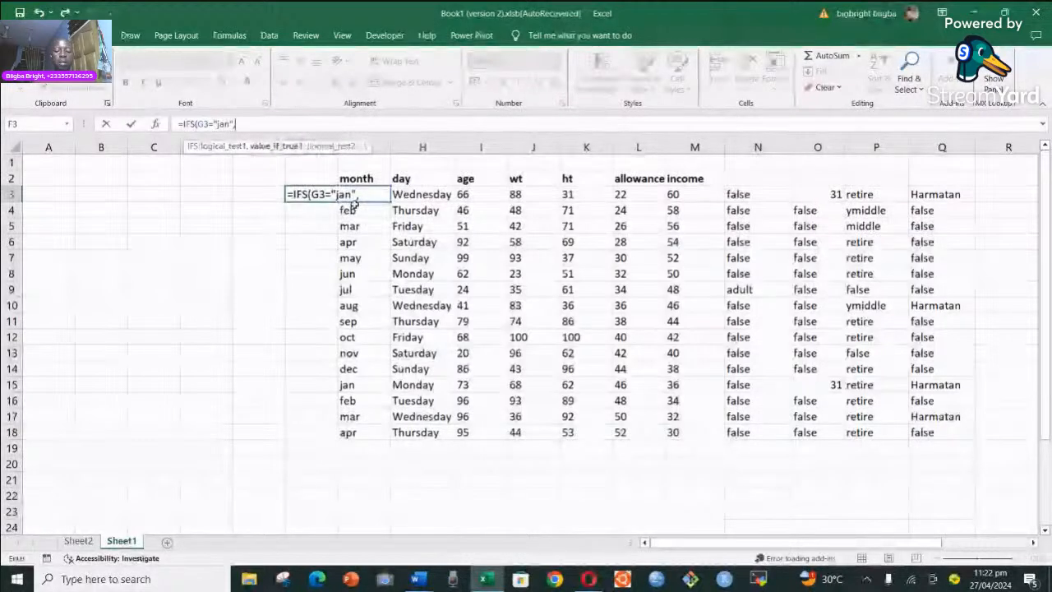
Add "mnth1" as the value for the January test in the F3 formula, followed by a comma
{"action": "type", "text": "\"mnt"}
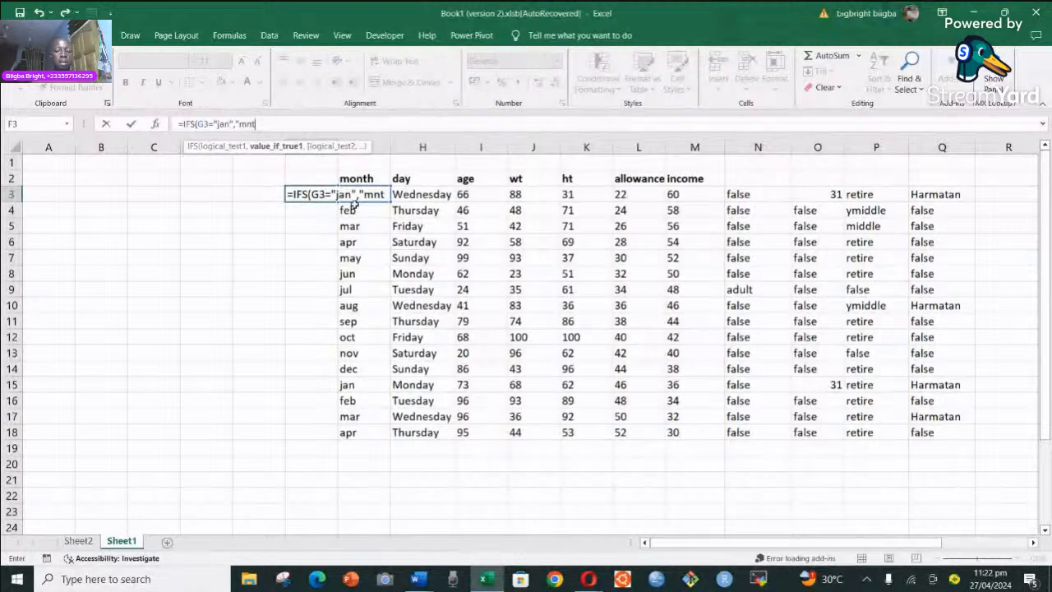
{"action": "key", "text": "BackSpace"}
{"action": "type", "text": "th1"}
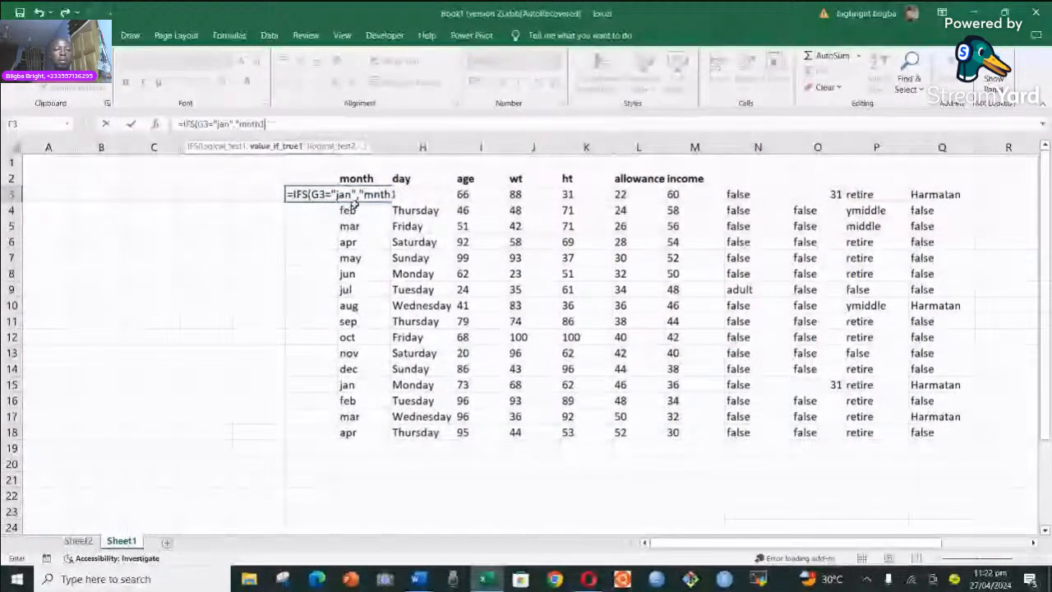
{"action": "type", "text": "\""}
{"action": "type", "text": "\""}
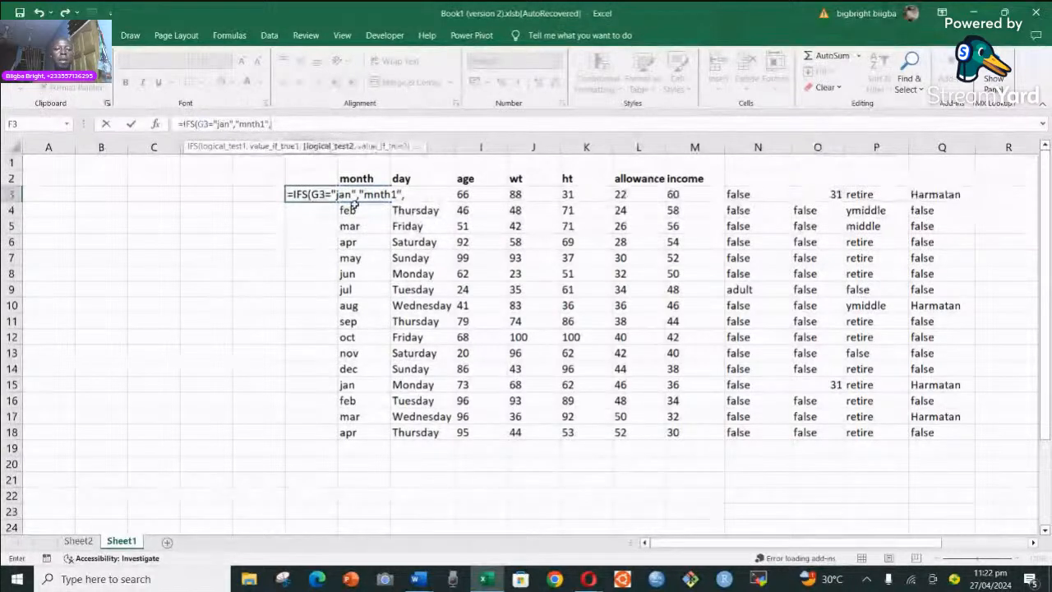
{"action": "type", "text": ","}
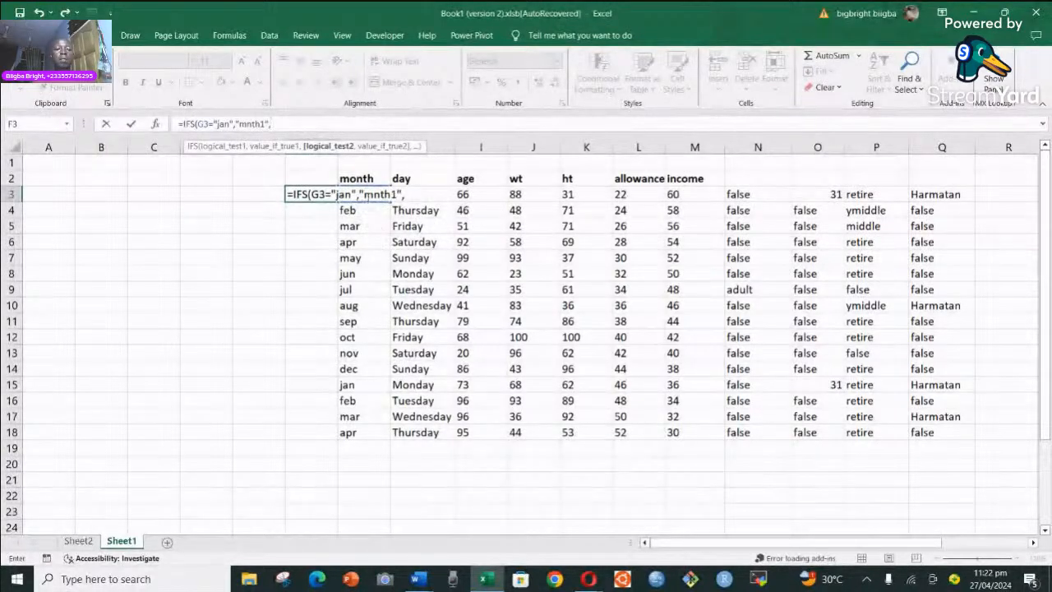
Add G3="feb" as the second logical test of the IFS formula in F3
{"action": "left_click", "coordinate": [359, 228]}
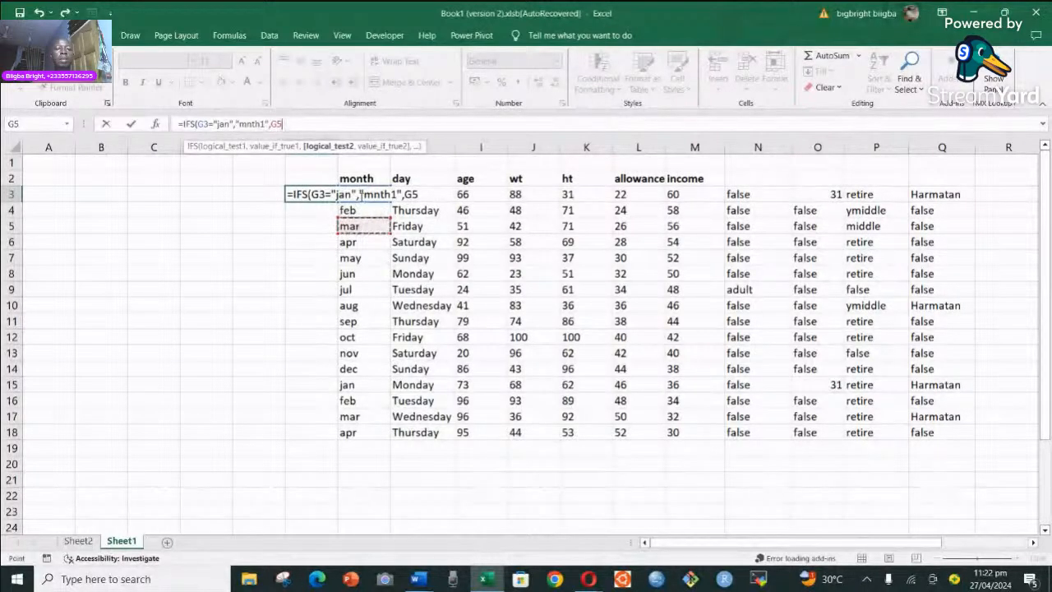
{"action": "key", "text": "BackSpace"}
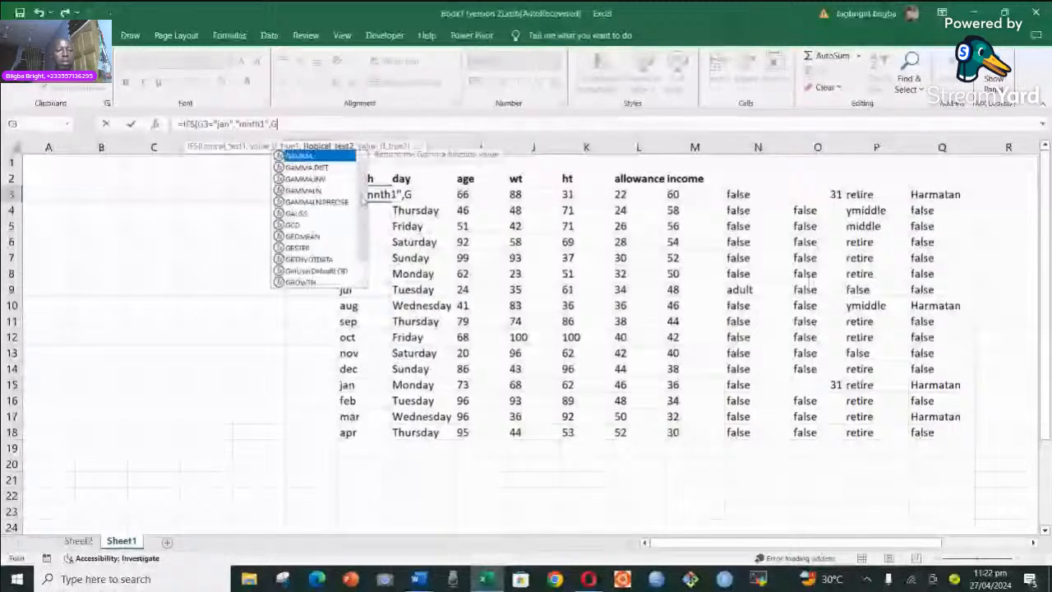
{"action": "type", "text": "3"}
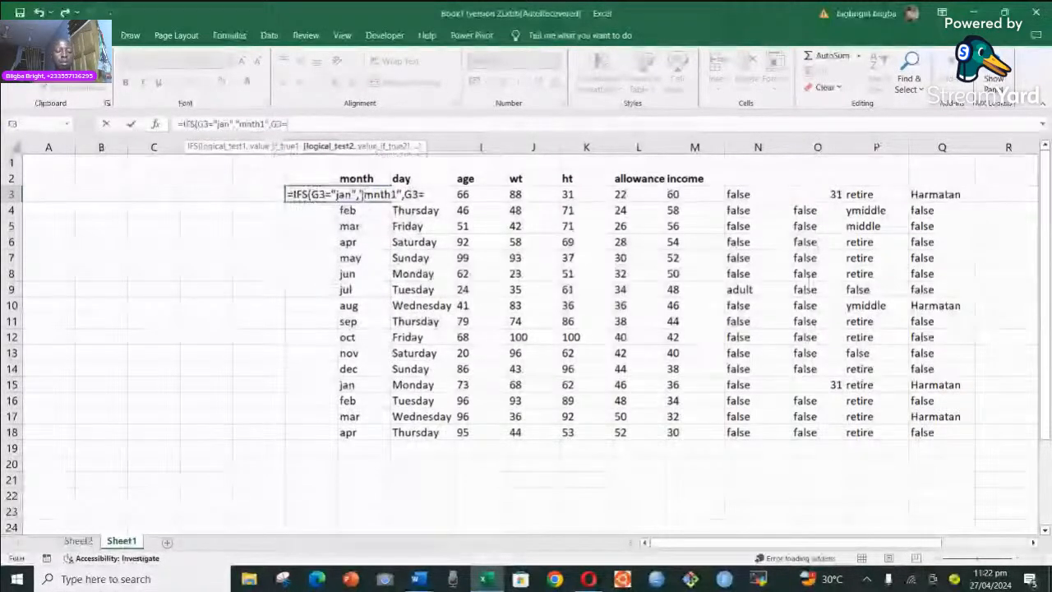
{"action": "type", "text": "="}
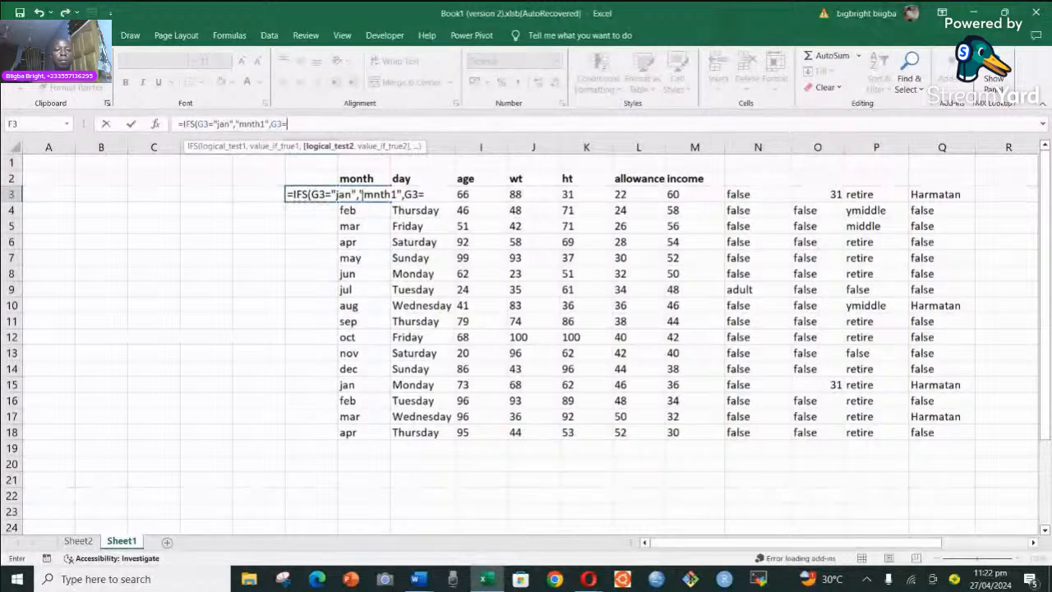
{"action": "type", "text": "\"feb\""}
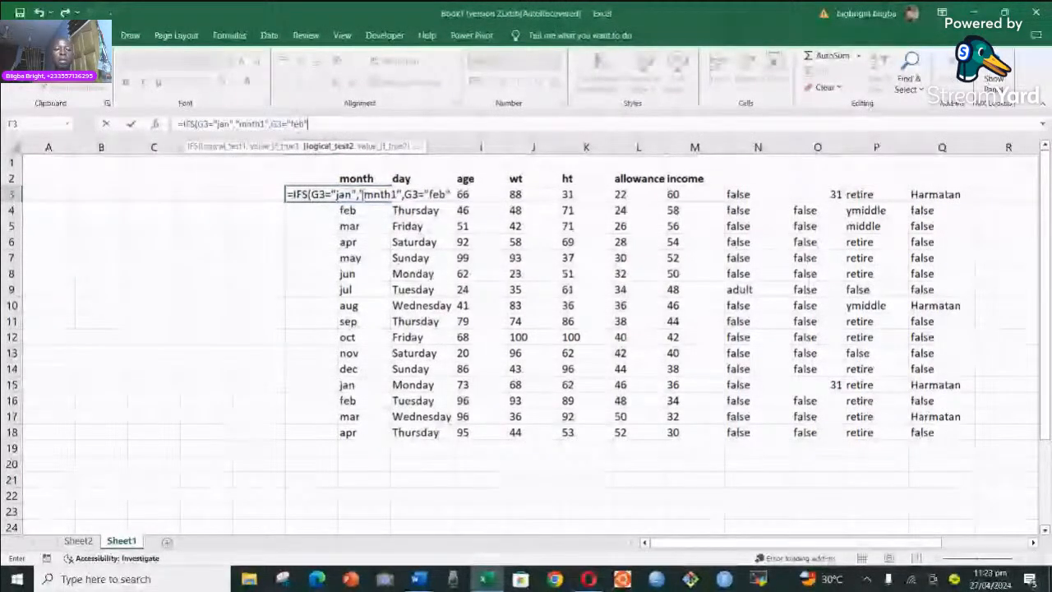
Add "mnth2" as the value for the February test in the F3 formula, followed by a comma
{"action": "type", "text": ",\""}
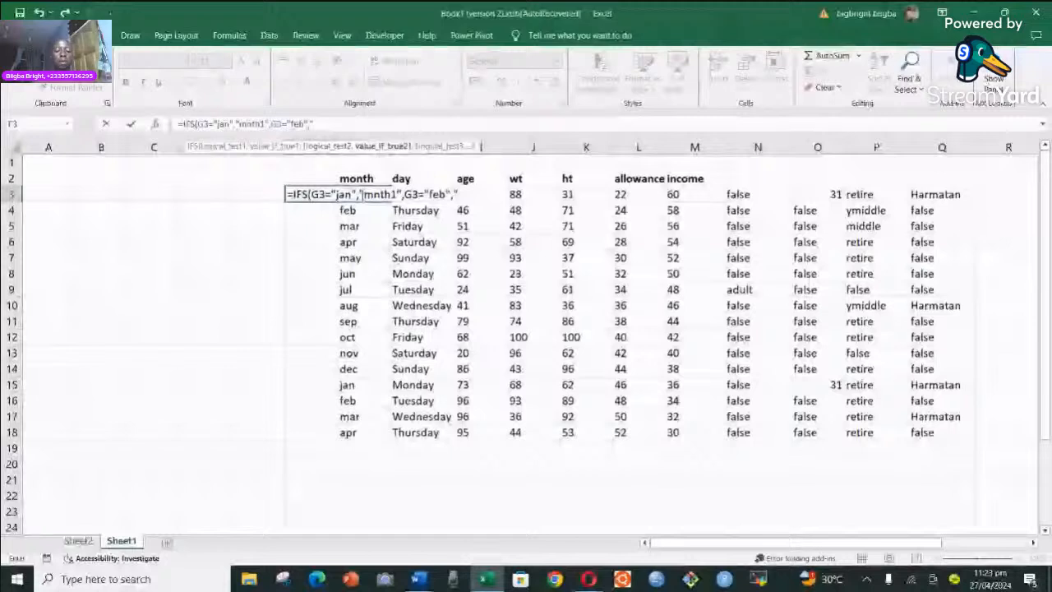
{"action": "type", "text": "m"}
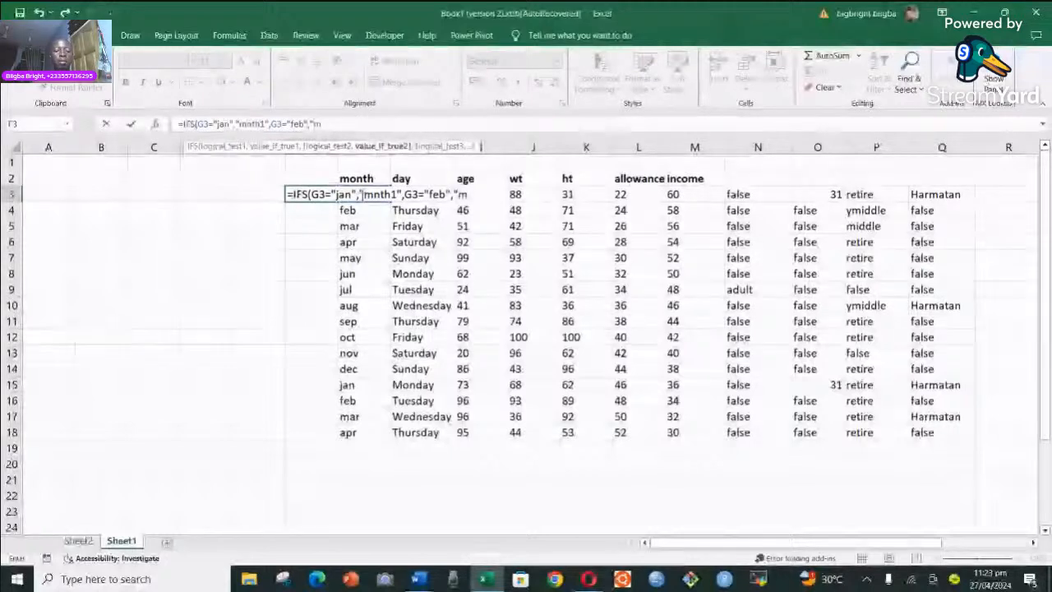
{"action": "type", "text": "nth2"}
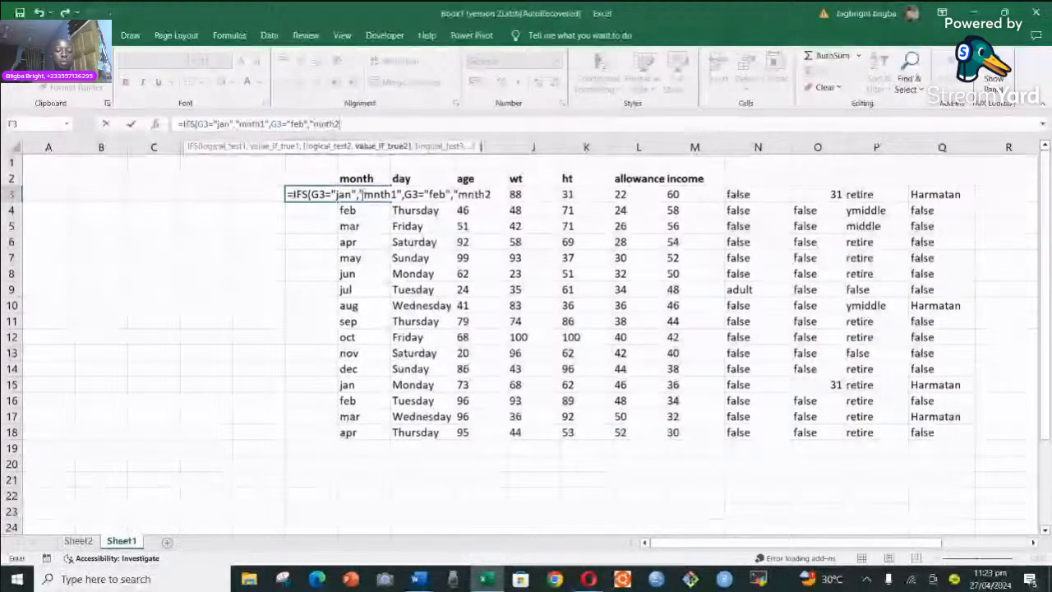
{"action": "type", "text": "\""}
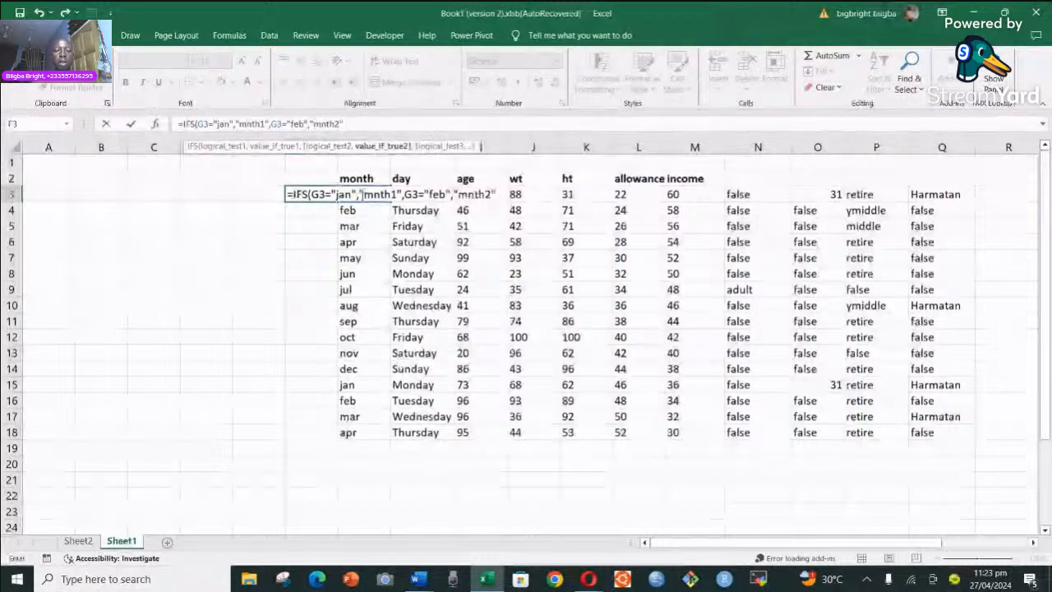
{"action": "type", "text": ","}
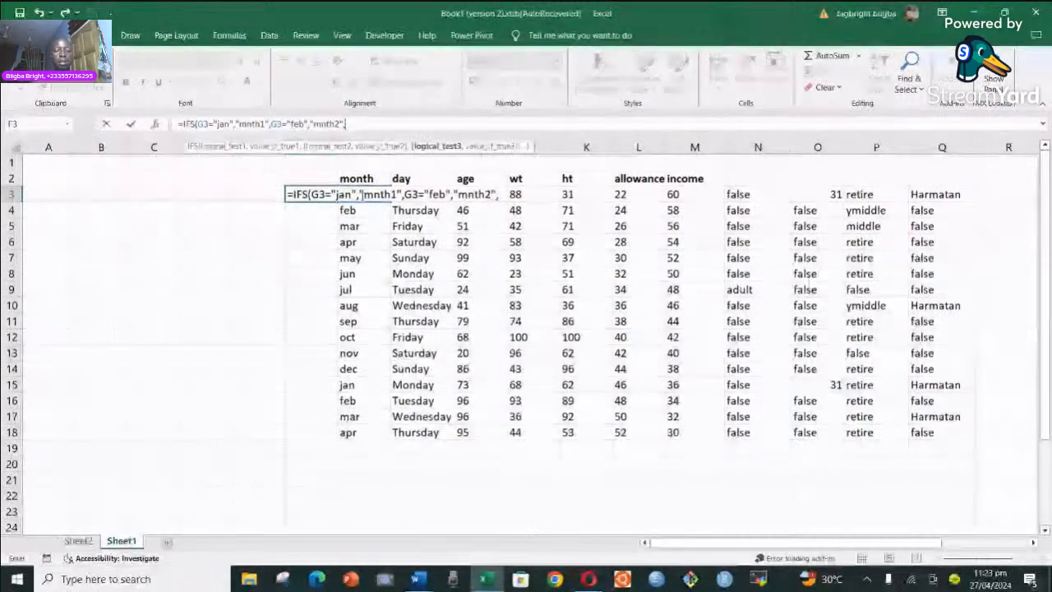
Add G3="mar" as the third logical test of the F3 formula, followed by a comma
{"action": "type", "text": "G3"}
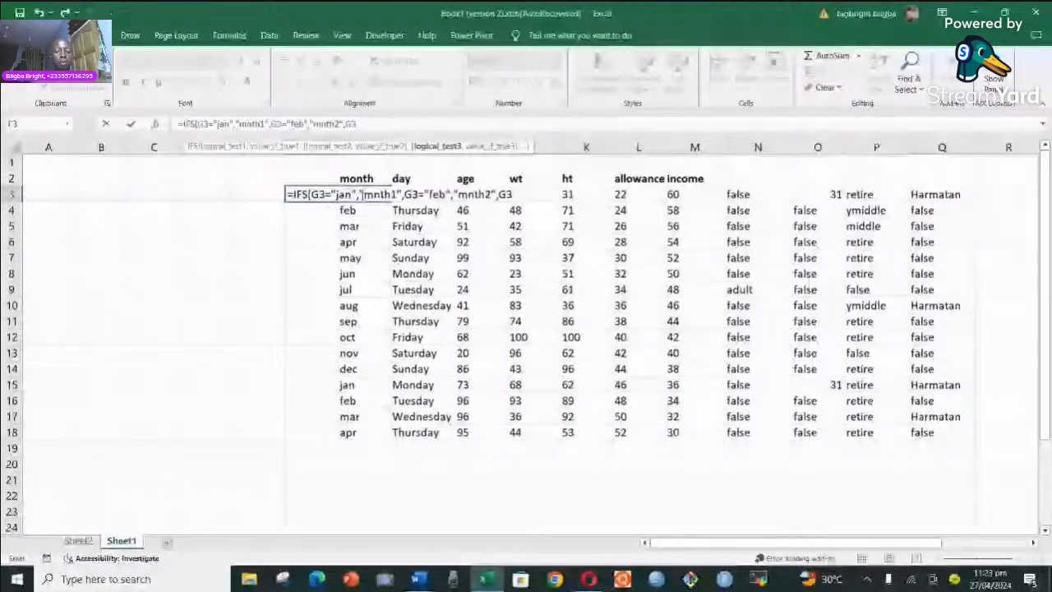
{"action": "type", "text": "=\"m"}
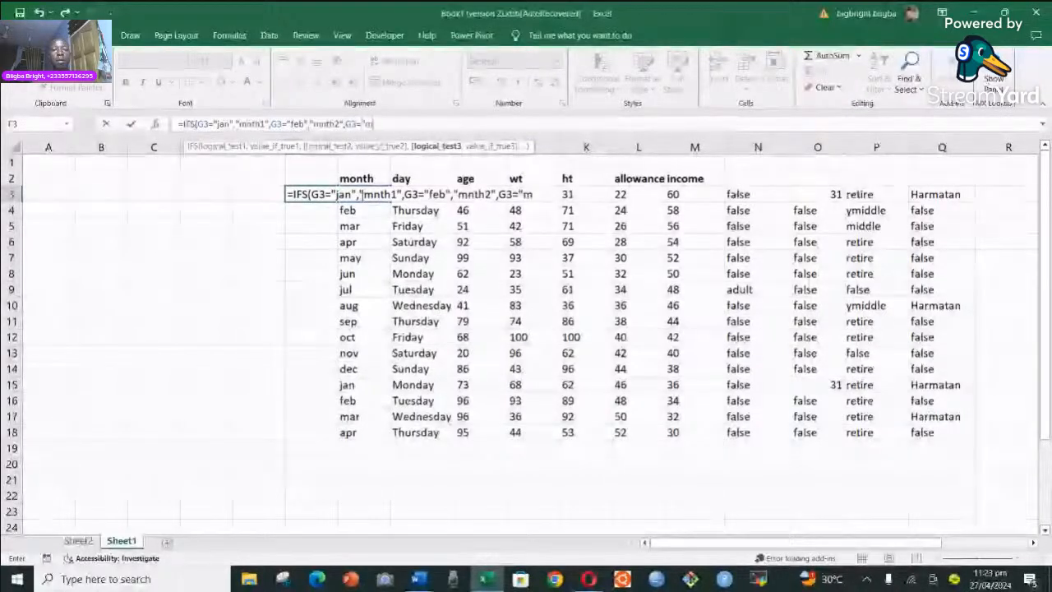
{"action": "type", "text": "ar\""}
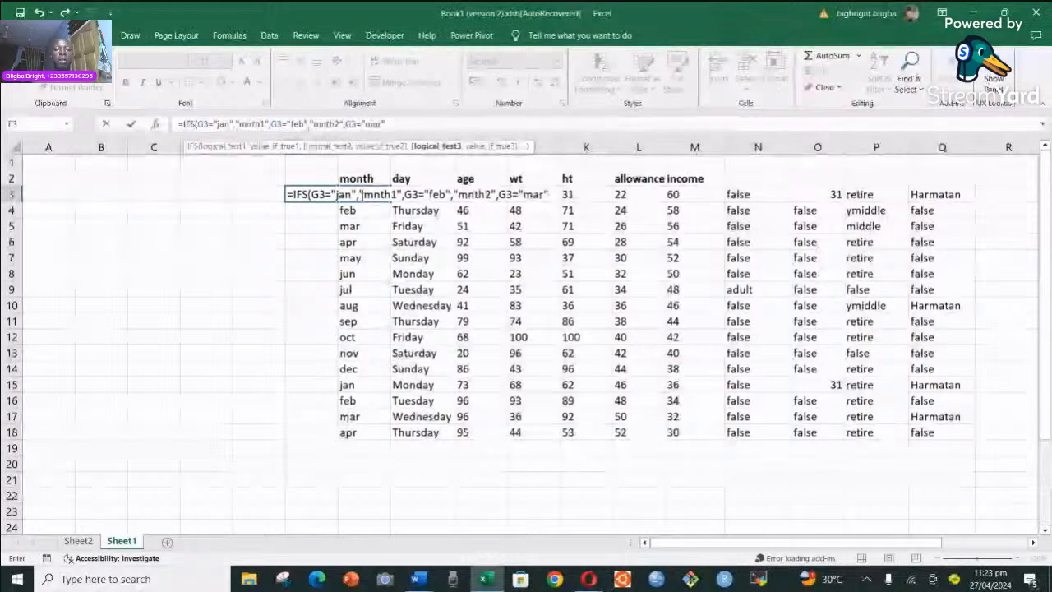
{"action": "type", "text": ","}
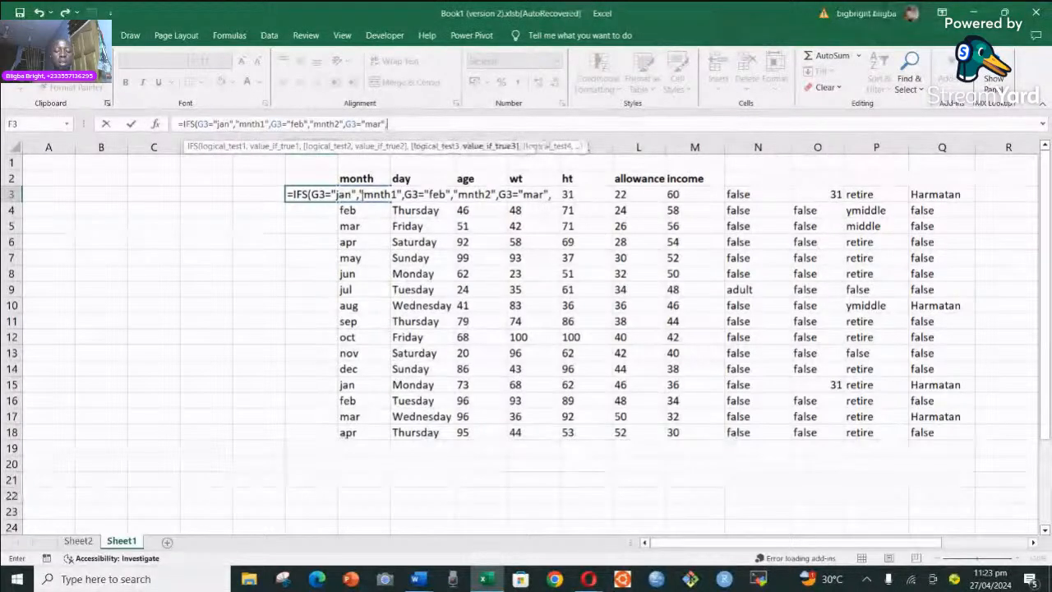
Add "mnth3" as the value for the March test in the F3 formula, followed by a comma
{"action": "type", "text": "\"m"}
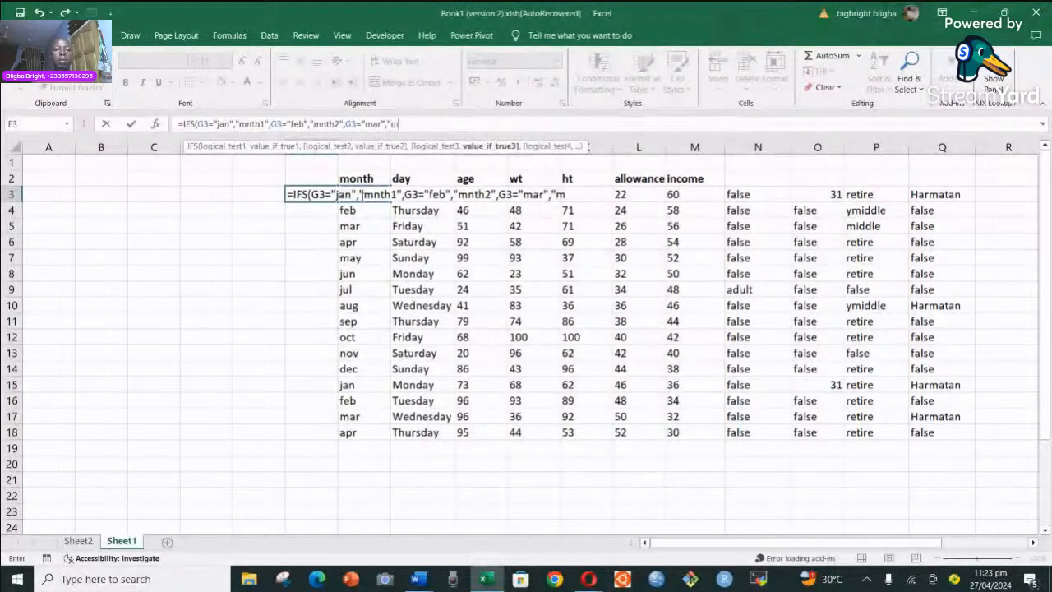
{"action": "type", "text": "a"}
{"action": "key", "text": "BackSpace"}
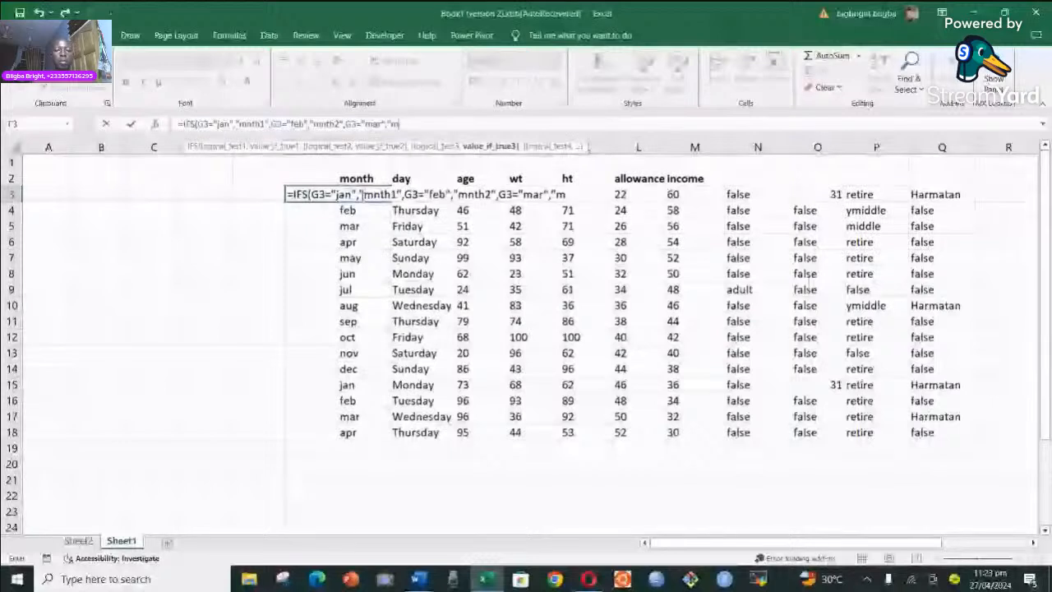
{"action": "type", "text": "nth"}
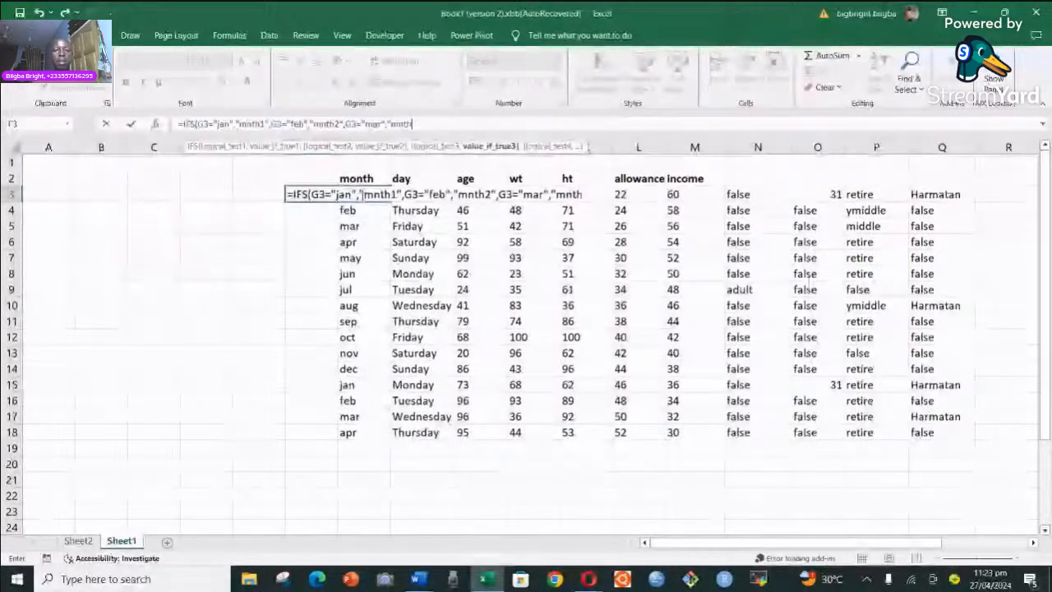
{"action": "type", "text": "3"}
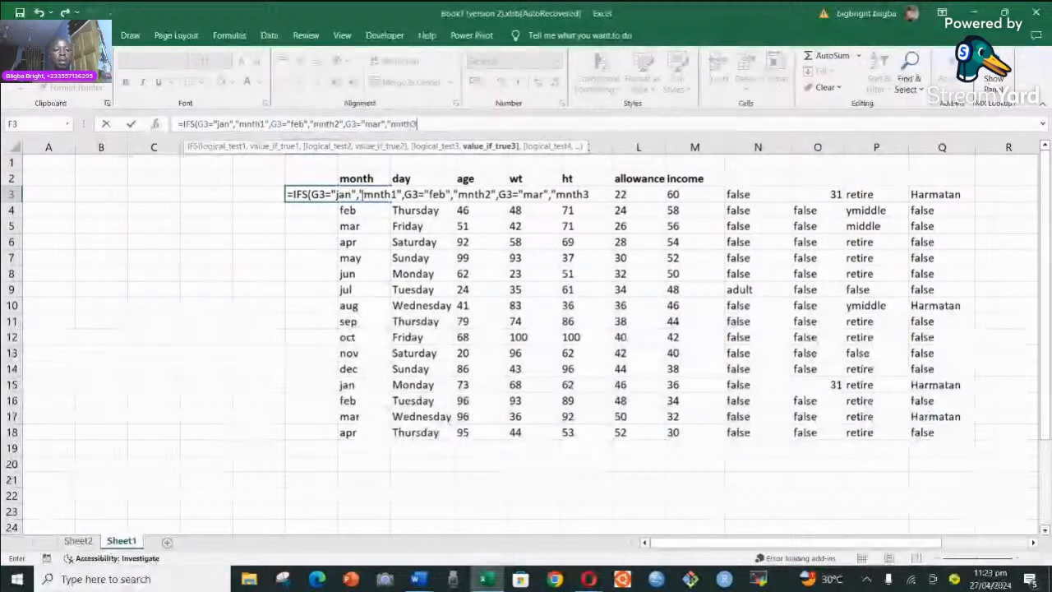
{"action": "type", "text": "\""}
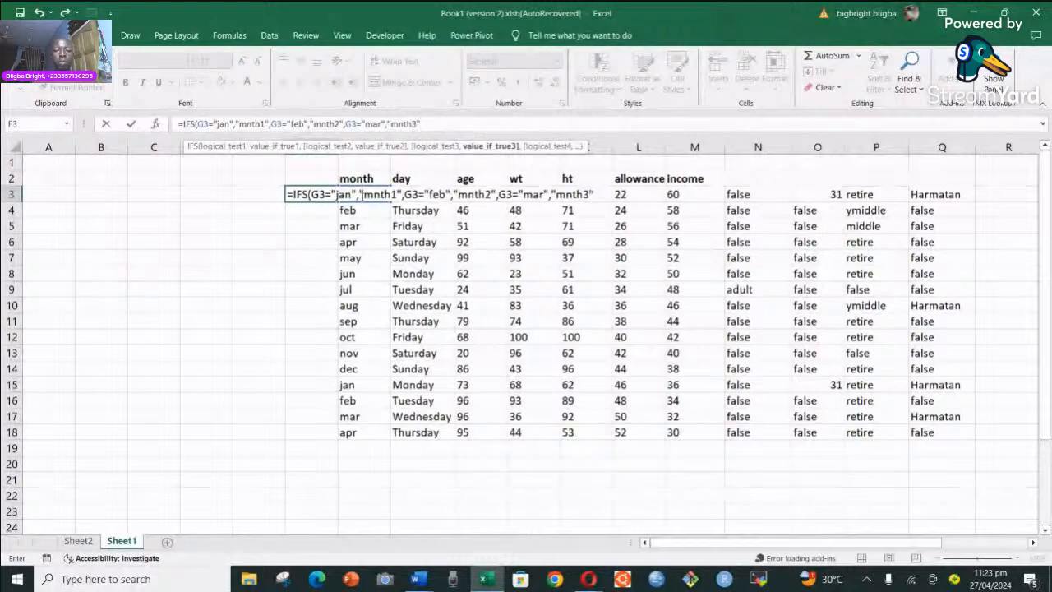
{"action": "type", "text": ","}
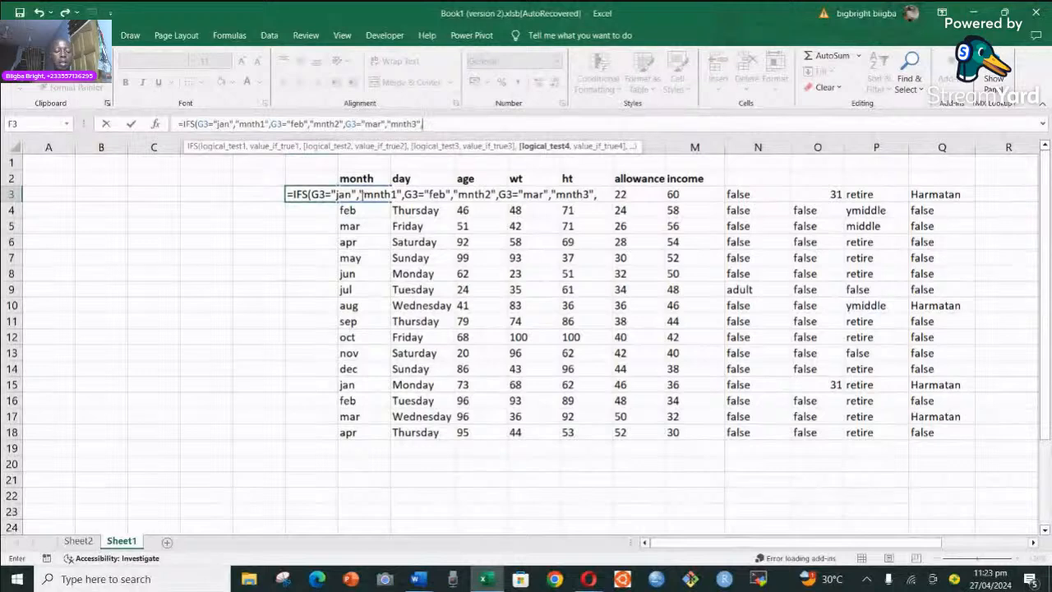
Add the fourth test G3="apr" with the value "mnth4" to the F3 formula, followed by a comma
{"action": "type", "text": "G3="}
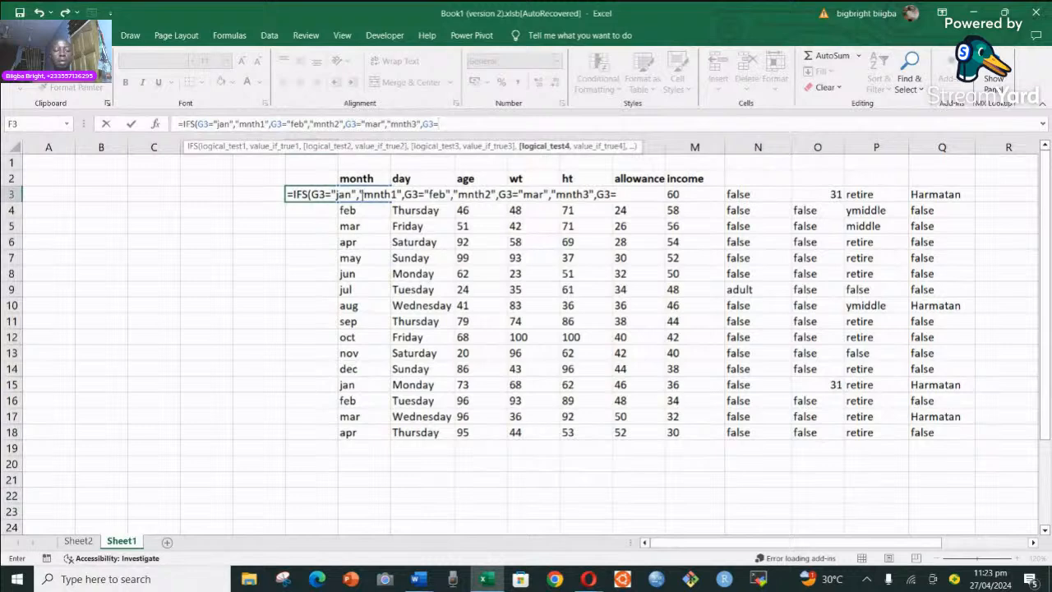
{"action": "type", "text": "\"apr"}
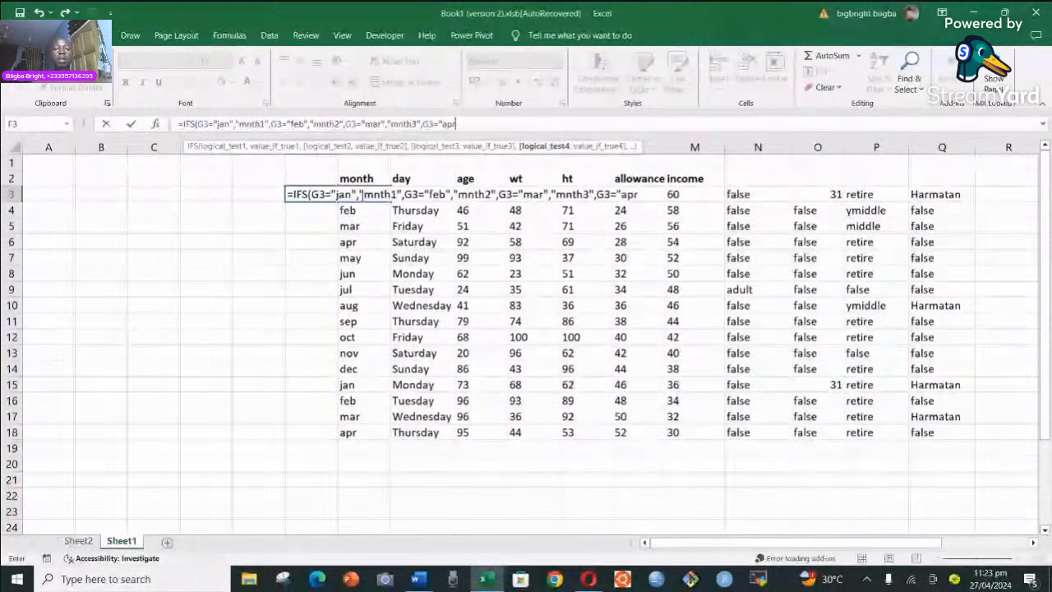
{"action": "type", "text": "\","}
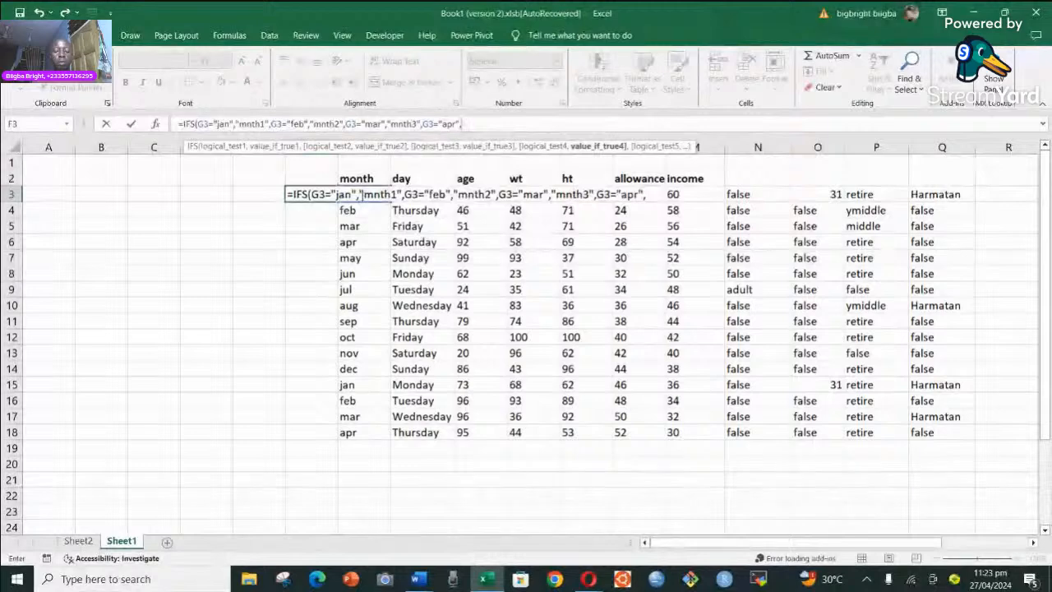
{"action": "type", "text": "\"mnth4"}
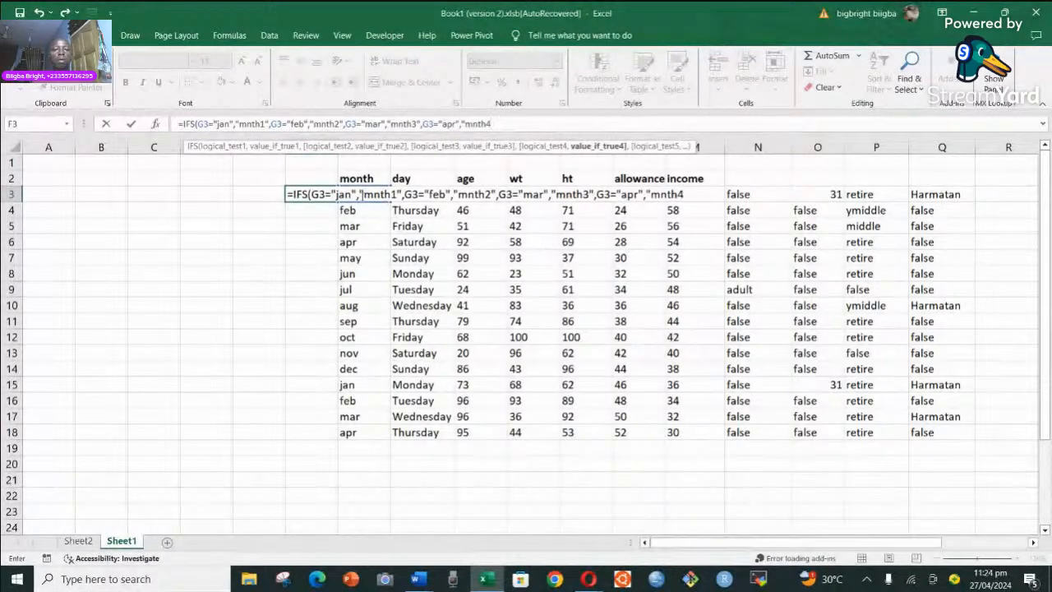
{"action": "type", "text": "\","}
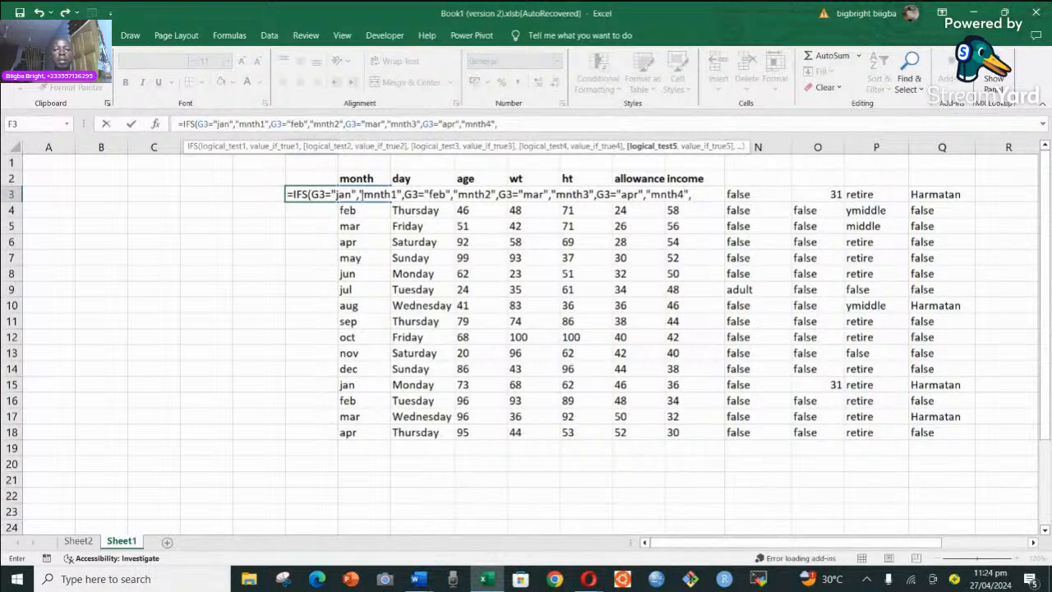
Add the fifth test G3="may" with the value "mnth5" to the IFS formula in F3
{"action": "type", "text": "G3="}
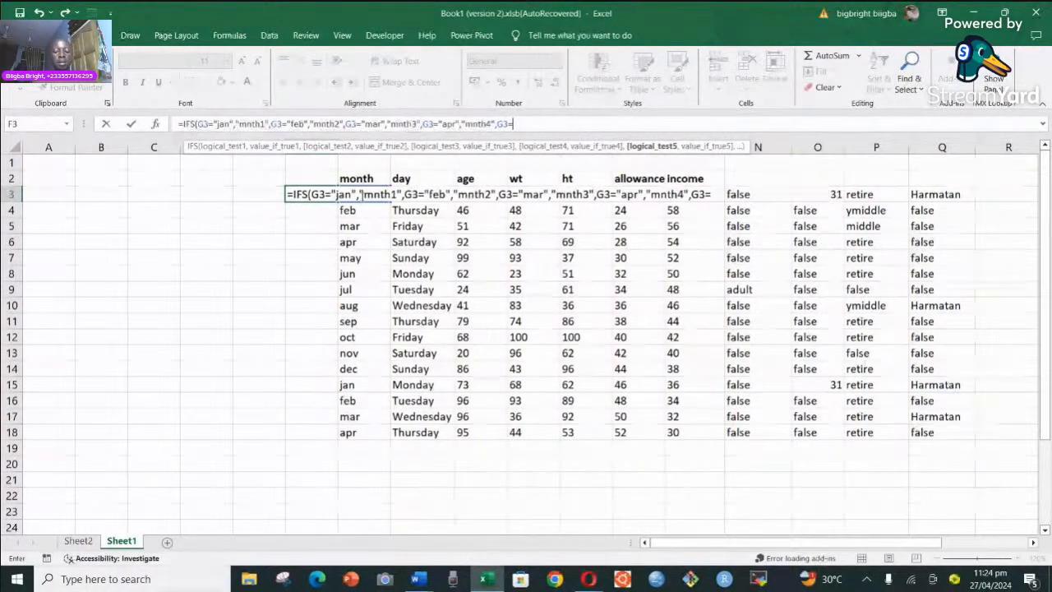
{"action": "type", "text": "\"may\","}
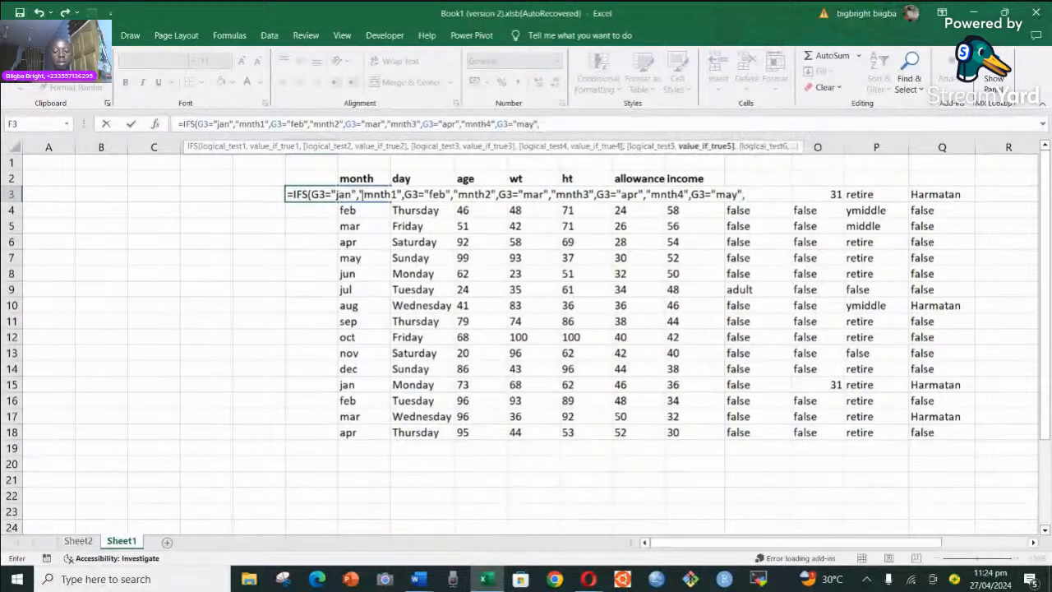
{"action": "type", "text": "\"mnth5\""}
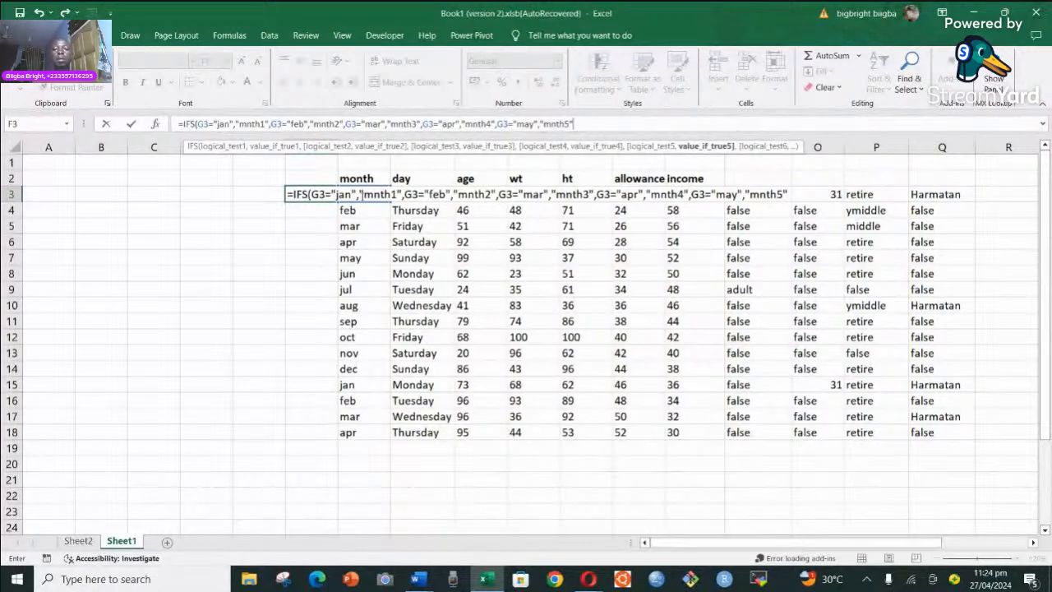
Add the sixth test G3="jun" with the value "mnth6" to the IFS formula in F3
{"action": "type", "text": ",G3="}
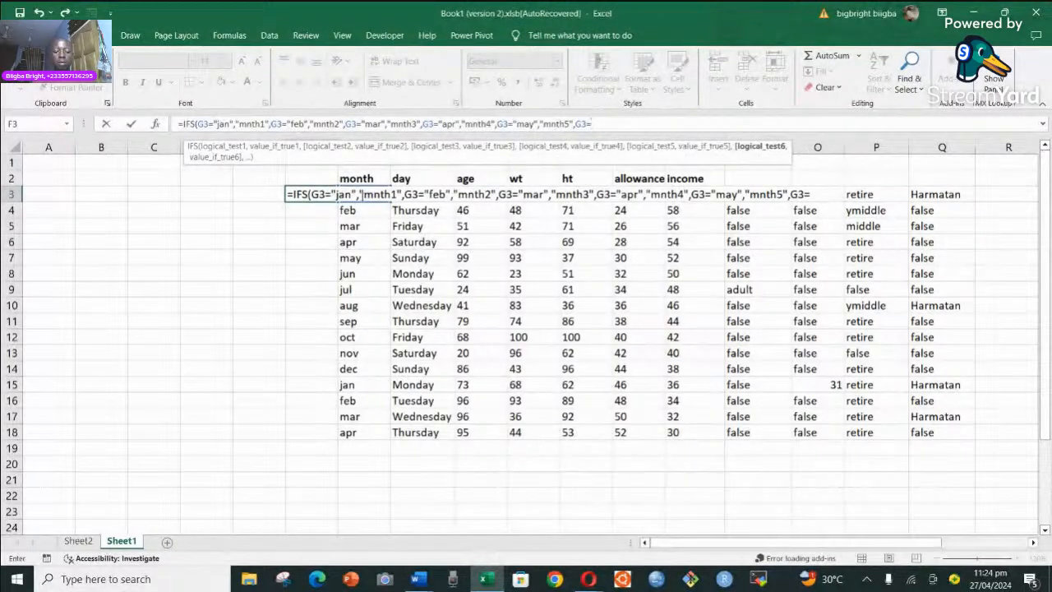
{"action": "type", "text": "\"jun\","}
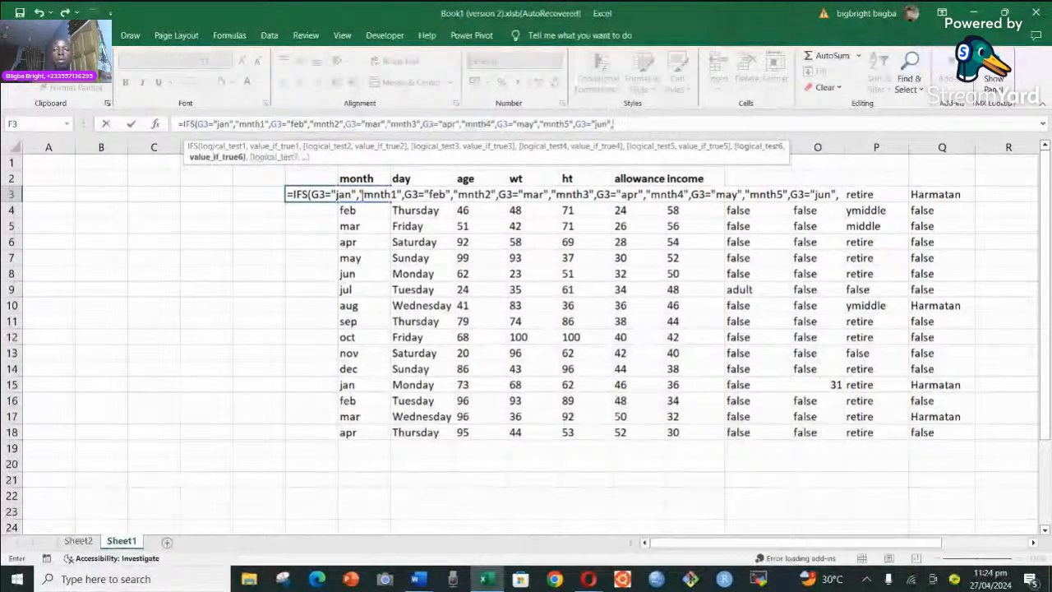
{"action": "type", "text": "\""}
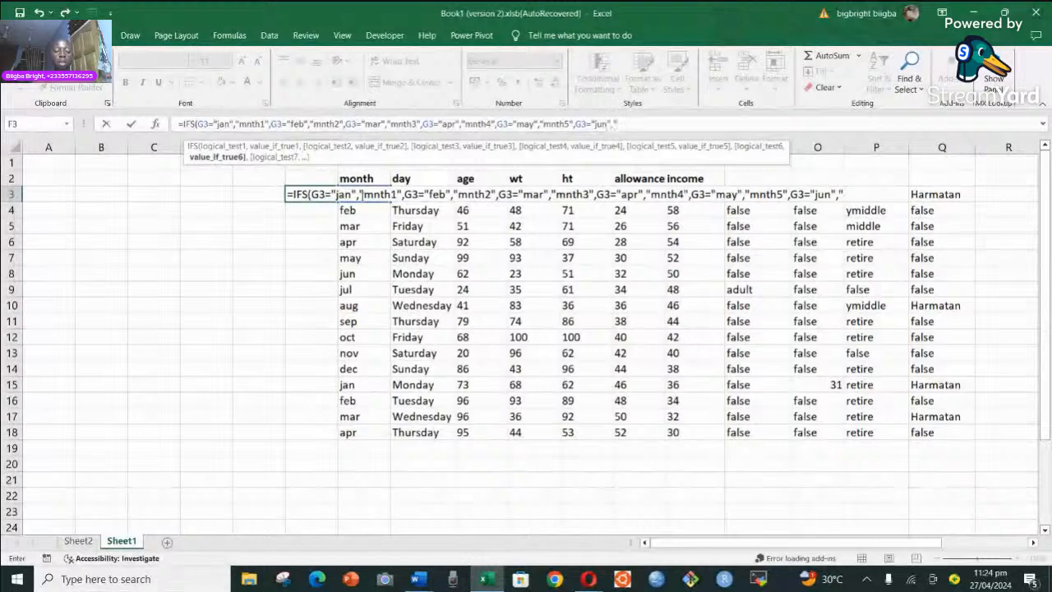
{"action": "type", "text": "mnth"}
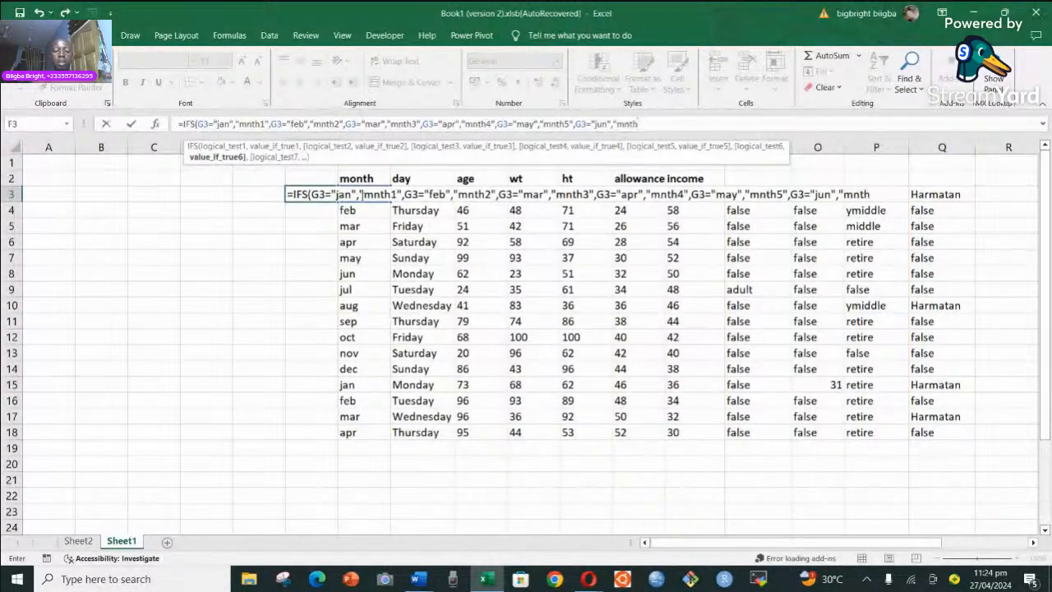
{"action": "type", "text": "6\""}
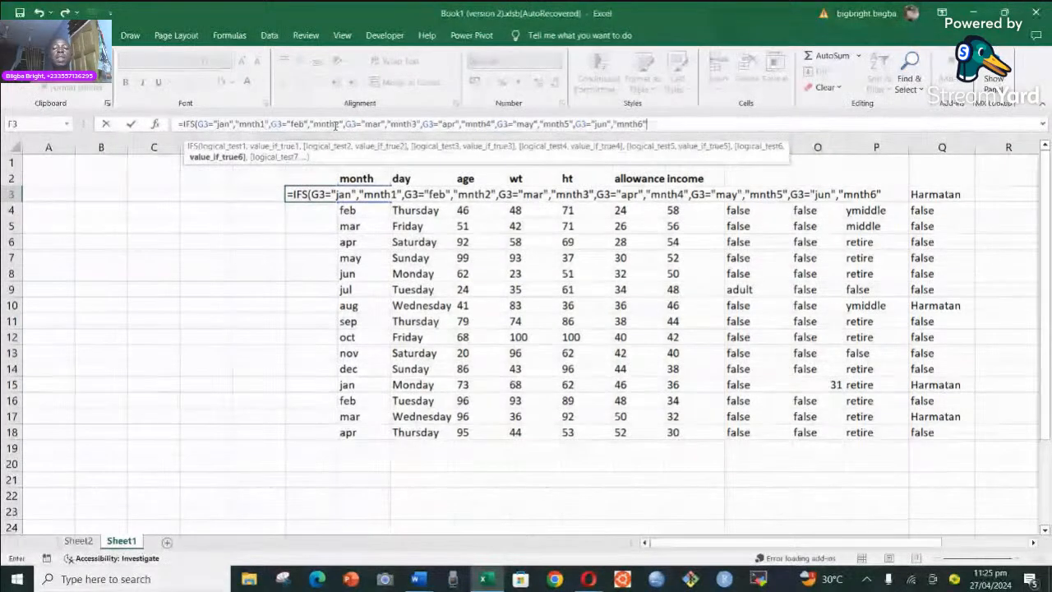
Complete the IFS formula in F3 with a final TRUE test that gives "false", close the parenthesis and enter it
{"action": "type", "text": ","}
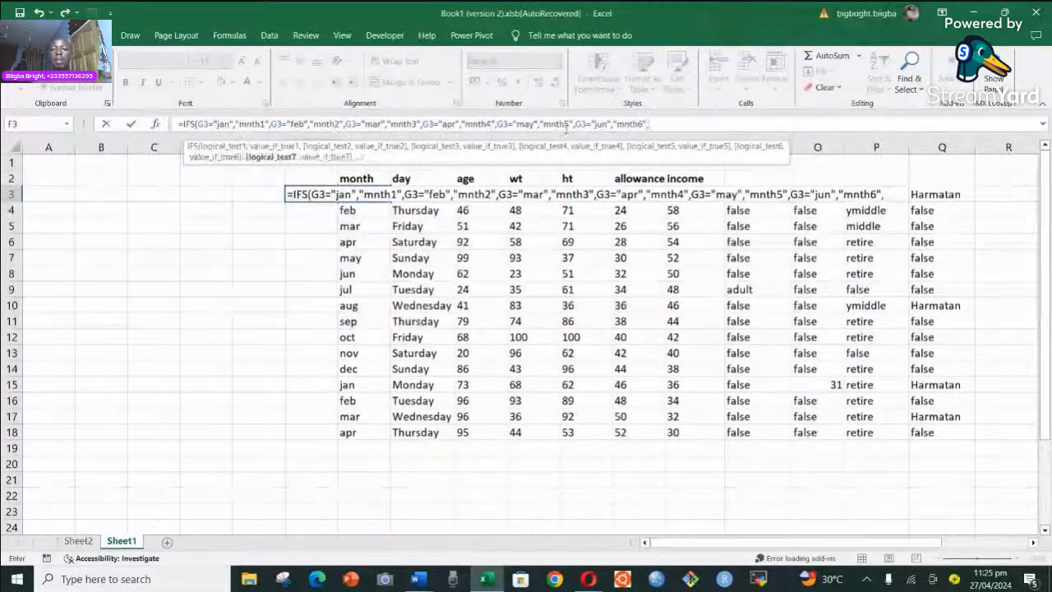
{"action": "type", "text": "T"}
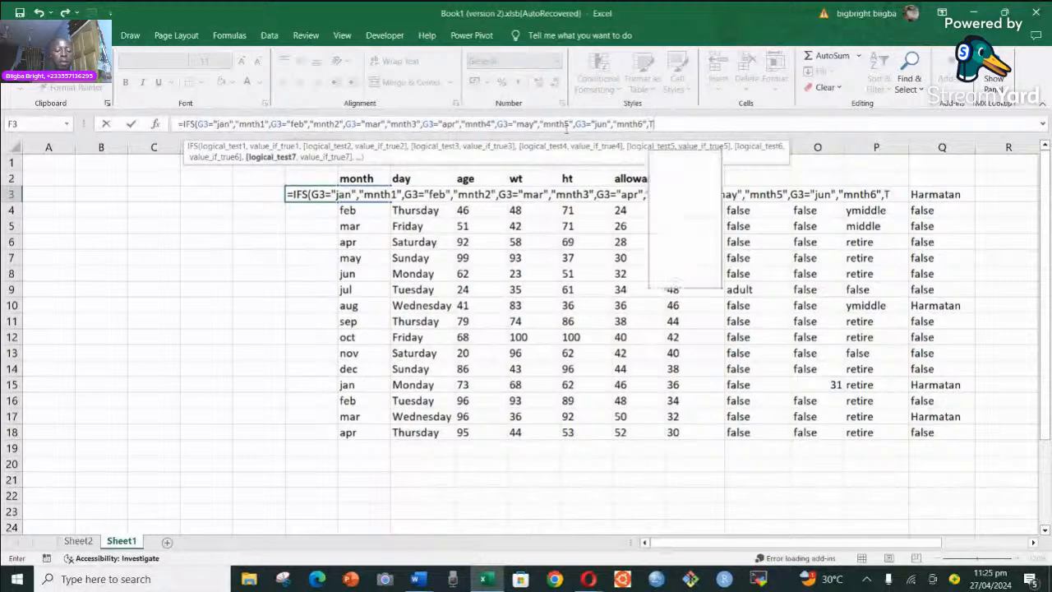
{"action": "type", "text": "RUE"}
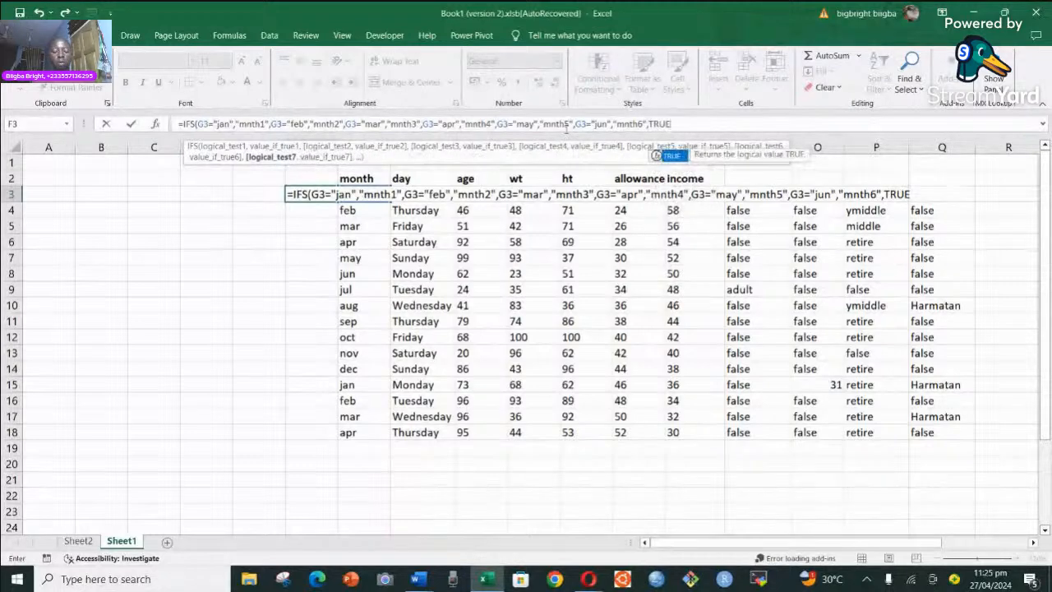
{"action": "type", "text": ","}
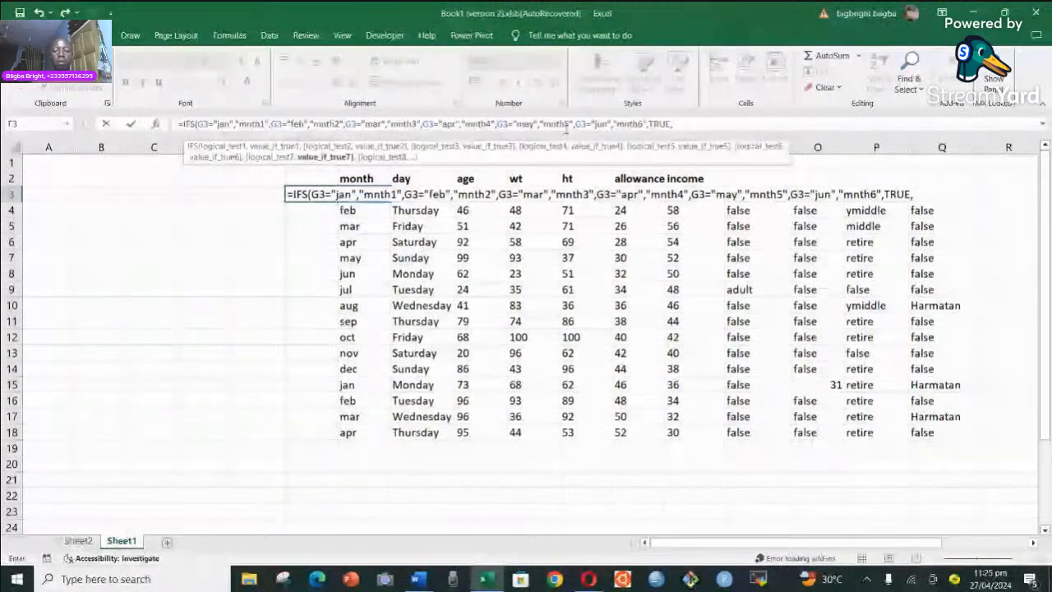
{"action": "type", "text": "\""}
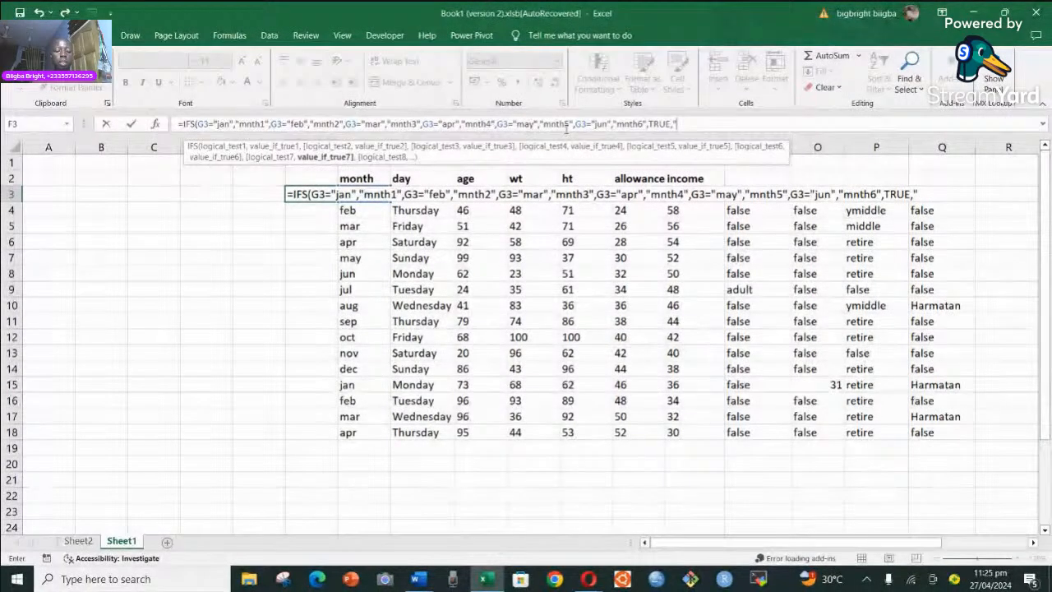
{"action": "type", "text": "false"}
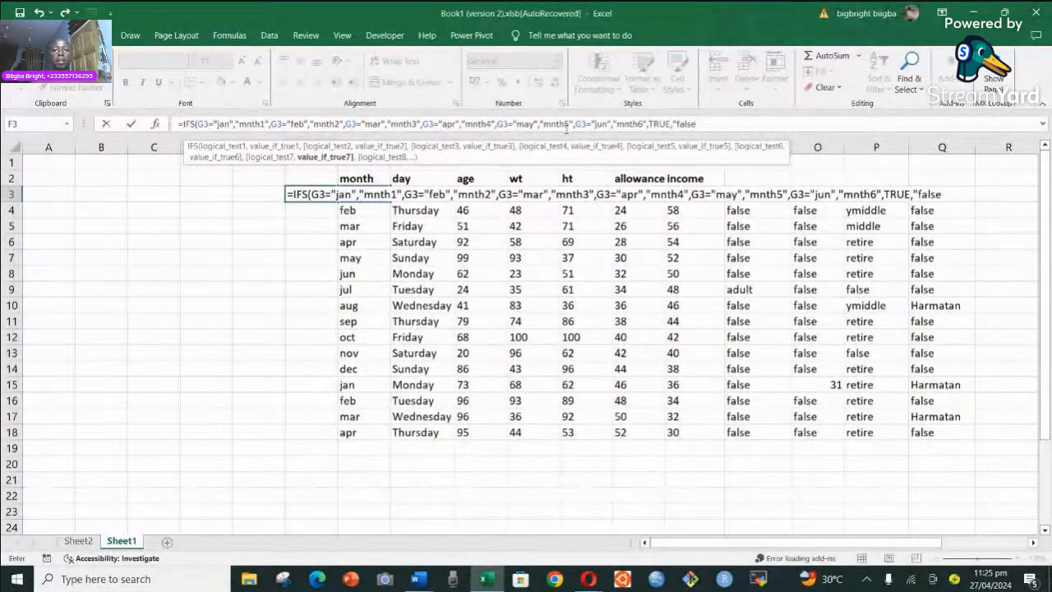
{"action": "type", "text": "\")"}
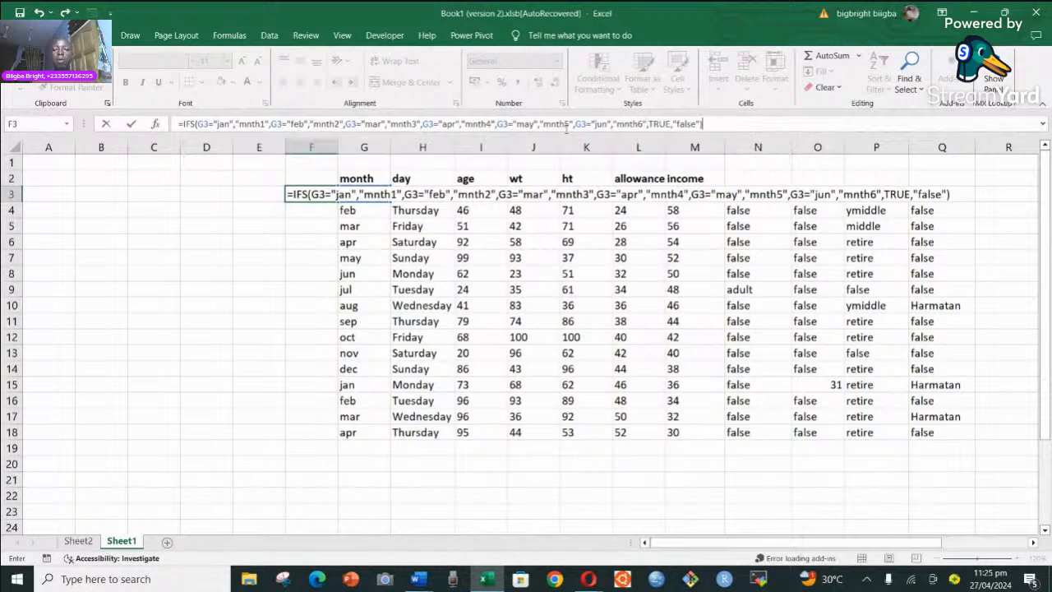
{"action": "key", "text": "Return"}
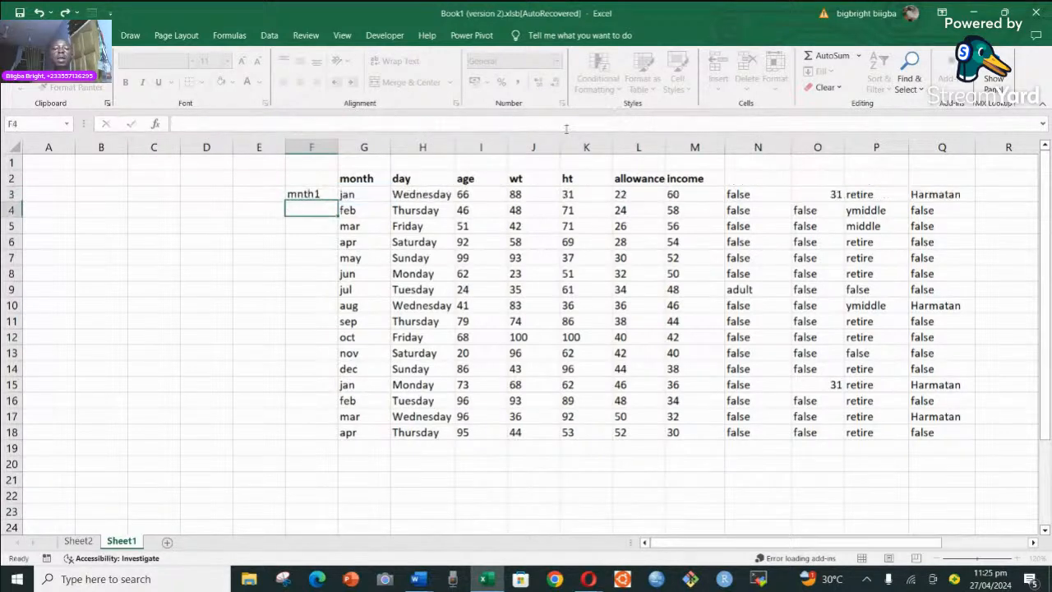
Fill the IFS formula from F3 down through F18 to label every month in the table
{"action": "left_click", "coordinate": [319, 194]}
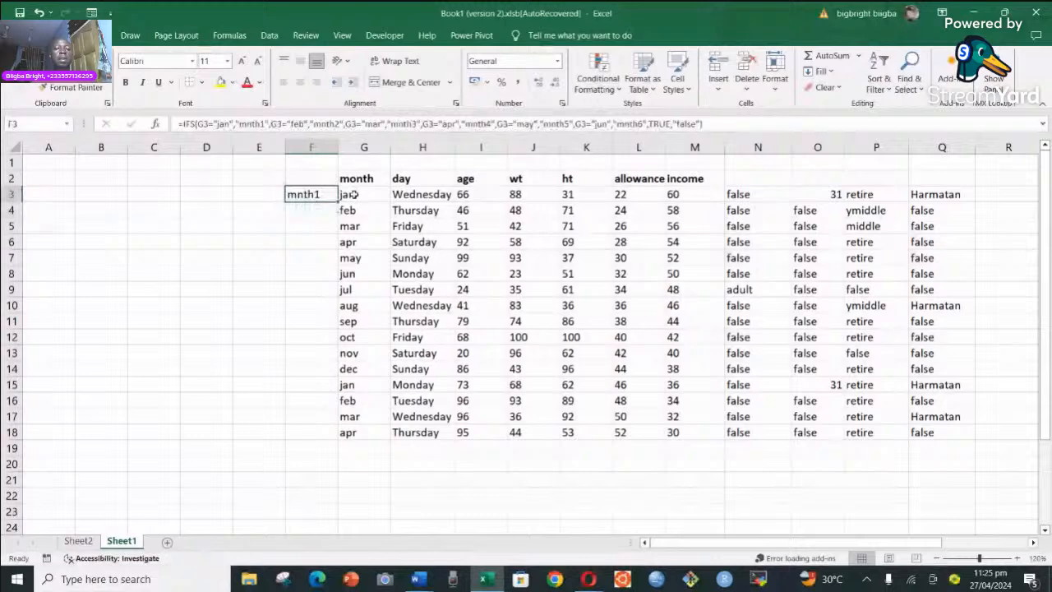
{"action": "left_click_drag", "start_coordinate": [336, 202], "coordinate": [344, 444]}
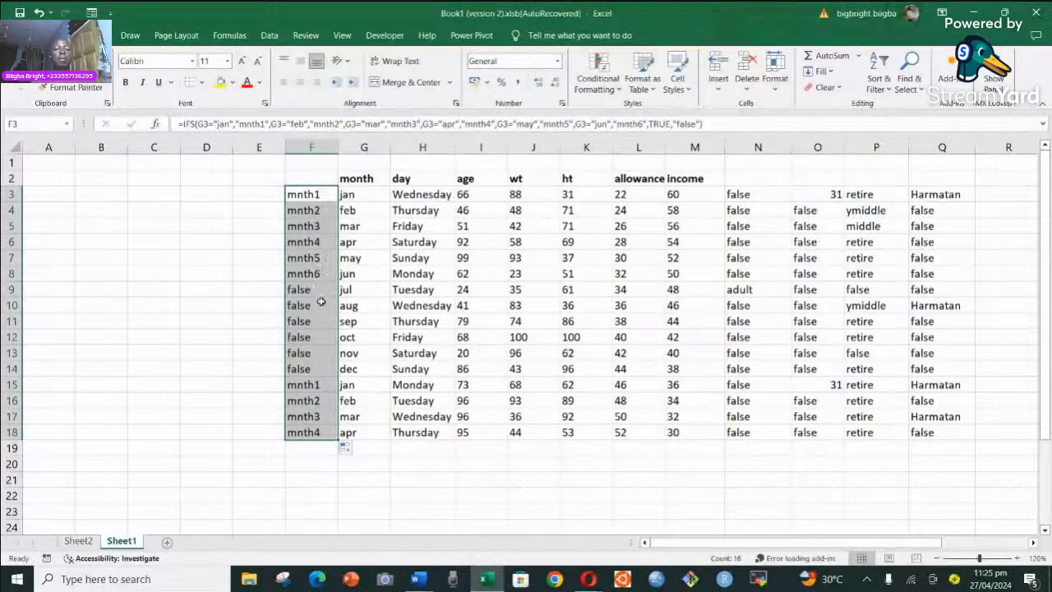
{"action": "left_click", "coordinate": [353, 274]}
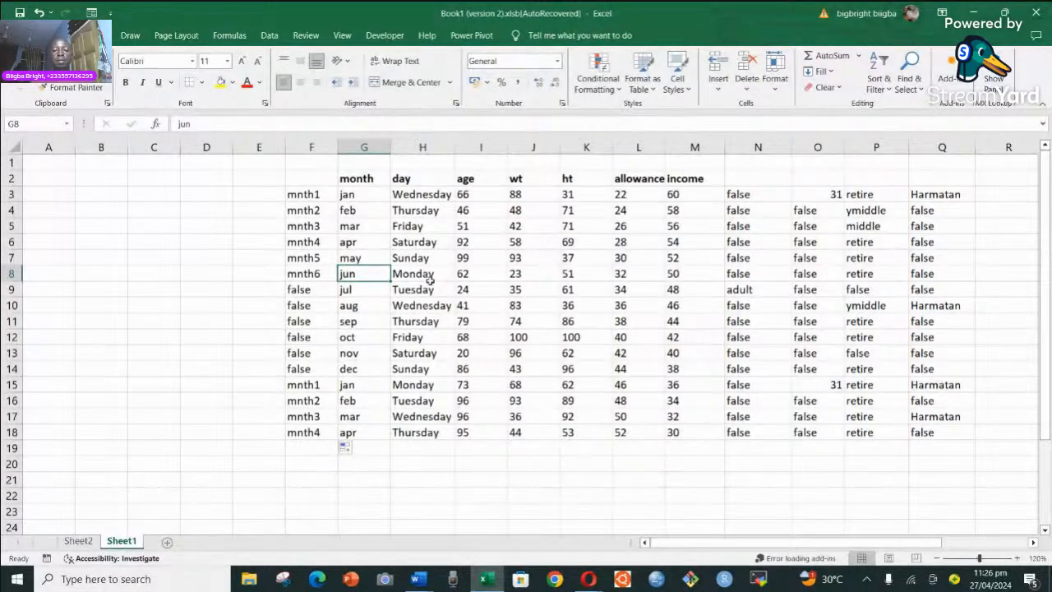
Switch to the StreamYard studio window and request to end the live stream
{"action": "mouse_move", "coordinate": [587, 578]}
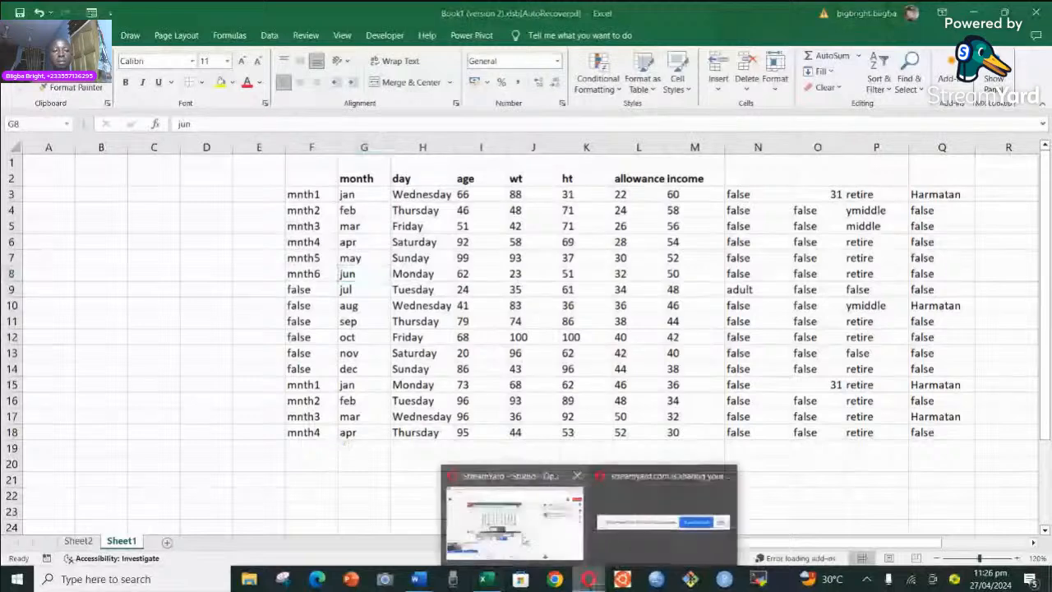
{"action": "left_click", "coordinate": [513, 522]}
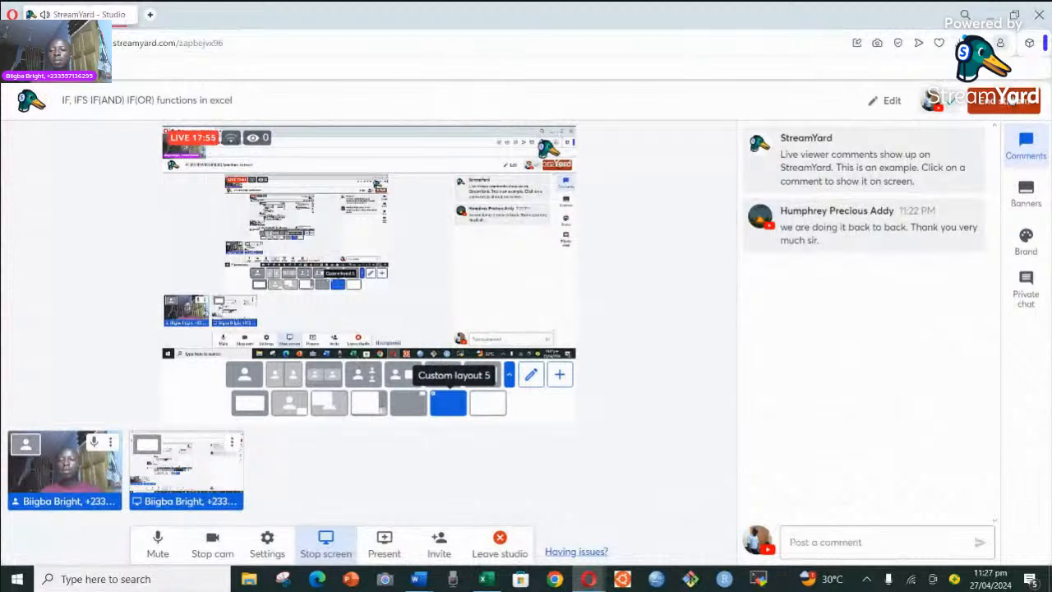
{"action": "left_click", "coordinate": [1004, 100]}
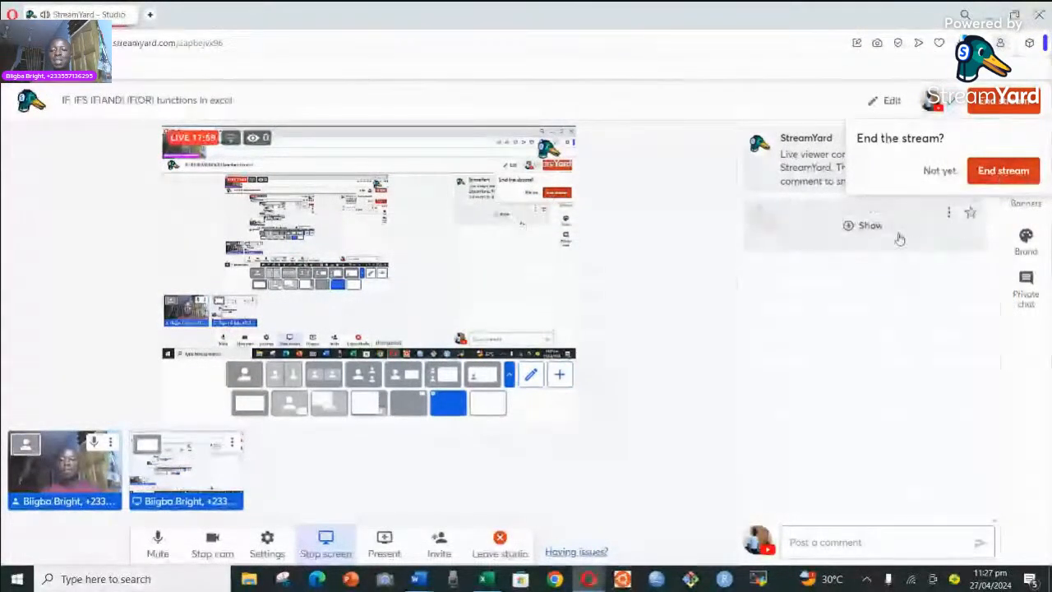
{"action": "left_click", "coordinate": [859, 224]}
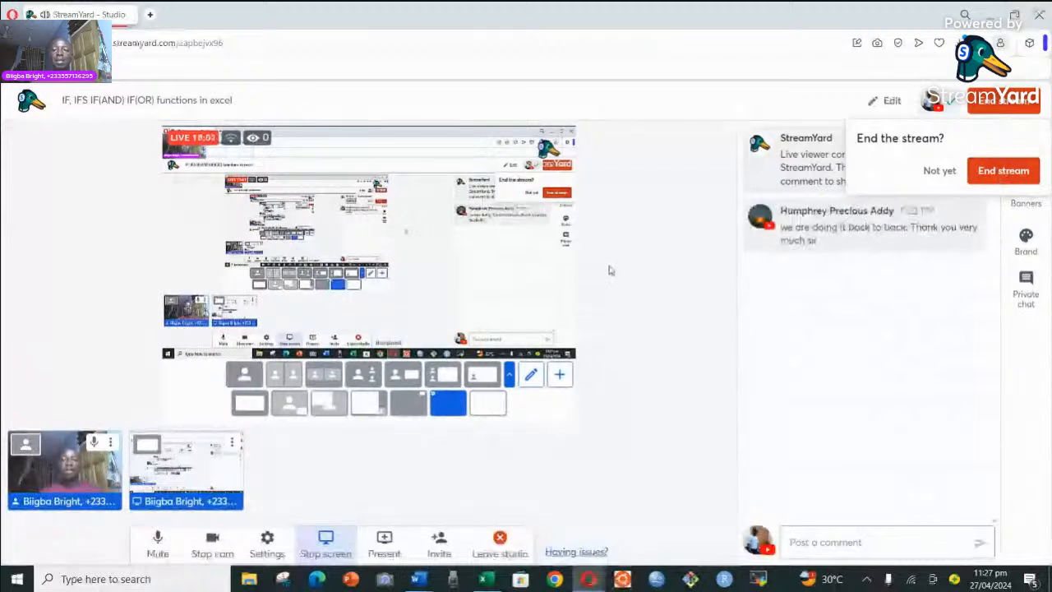